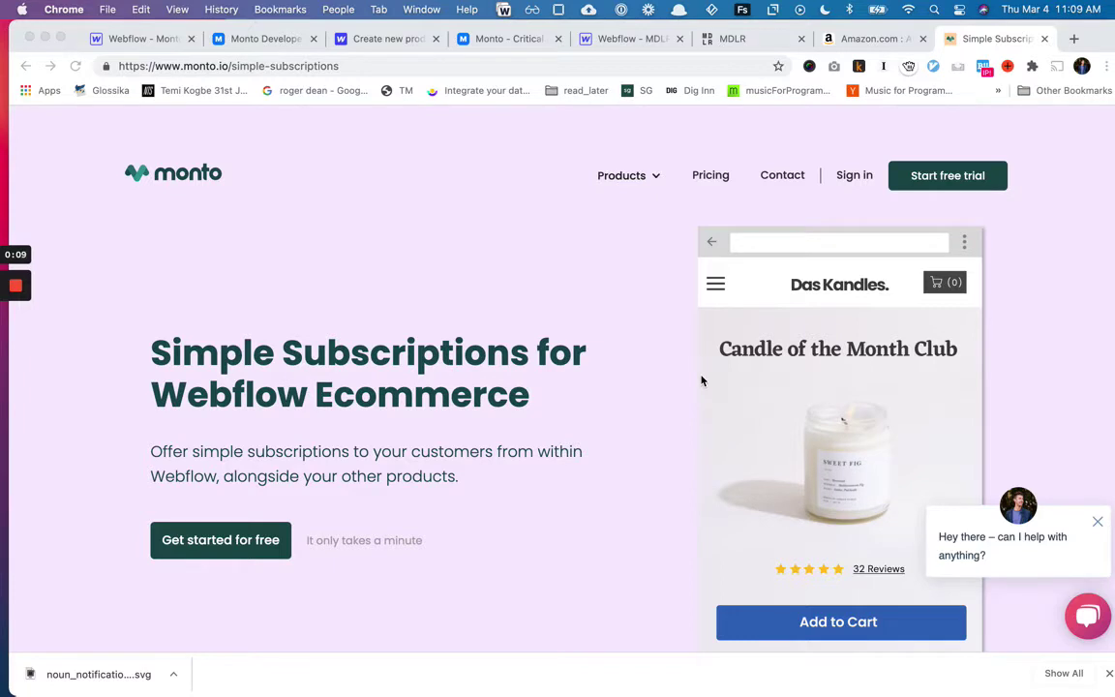
# Highlight the words 'Simple Subscriptions' in the Monto page heading.
pyautogui.click(530, 360)
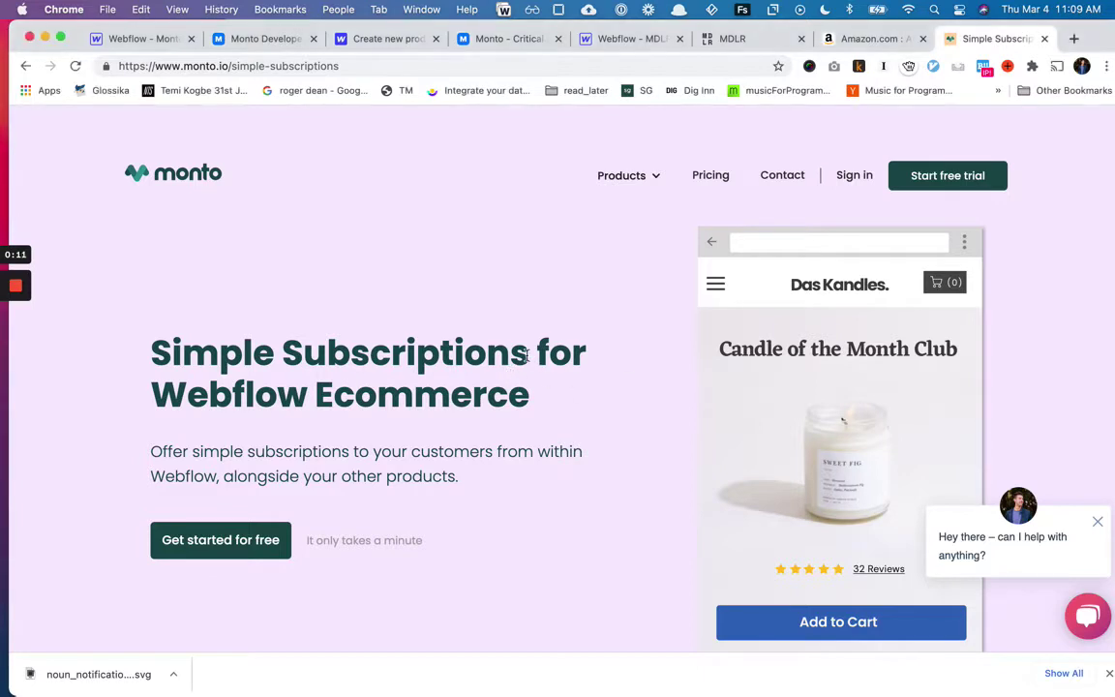
pyautogui.moveTo(530, 360); pyautogui.dragTo(151, 330)
pyautogui.click(184, 330)
# On the Amazon Arm & Hammer toothpaste page, switch to One-time purchase and back, then highlight 'Save 5% now'.
pyautogui.click(874, 39)
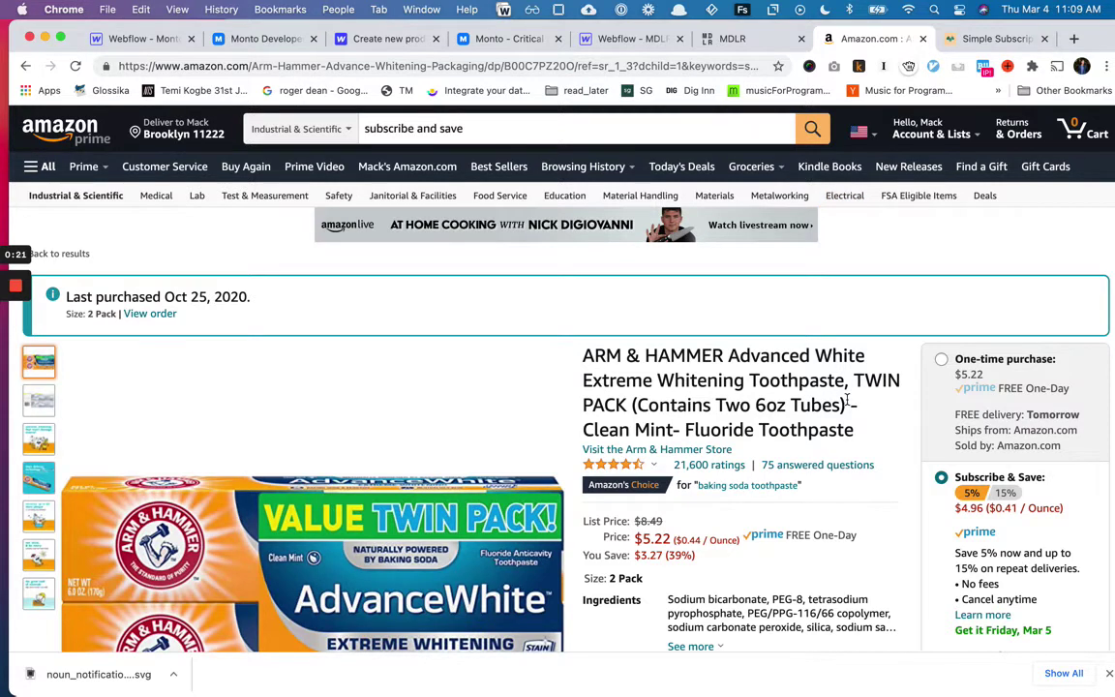
pyautogui.scroll(-2, 848, 400)
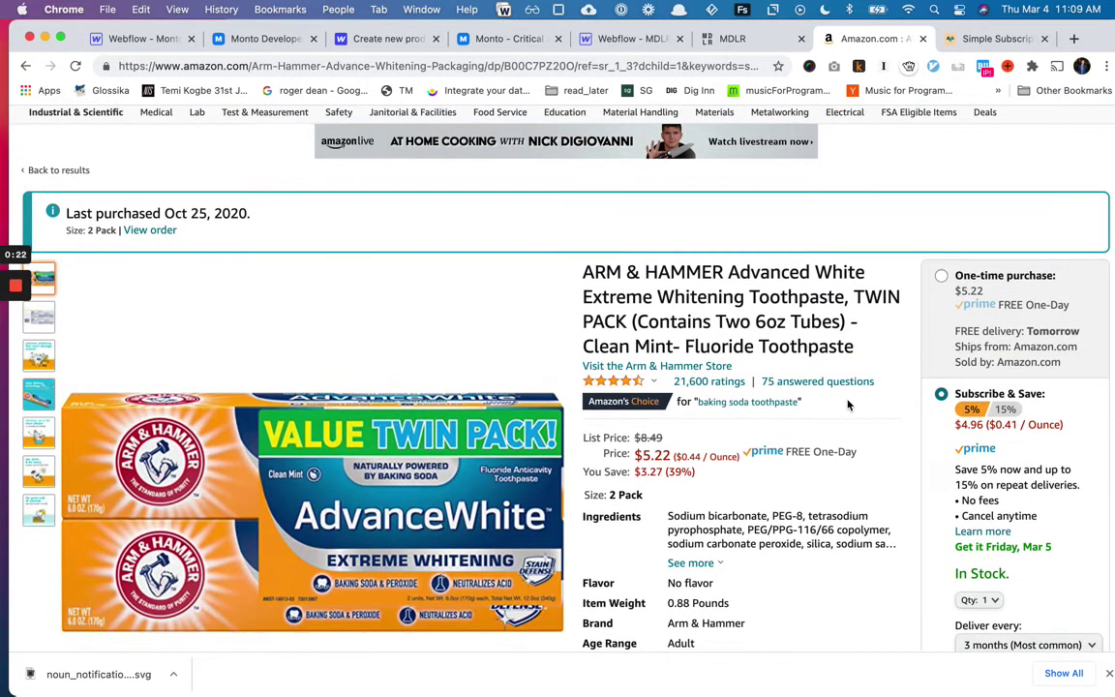
pyautogui.click(942, 276)
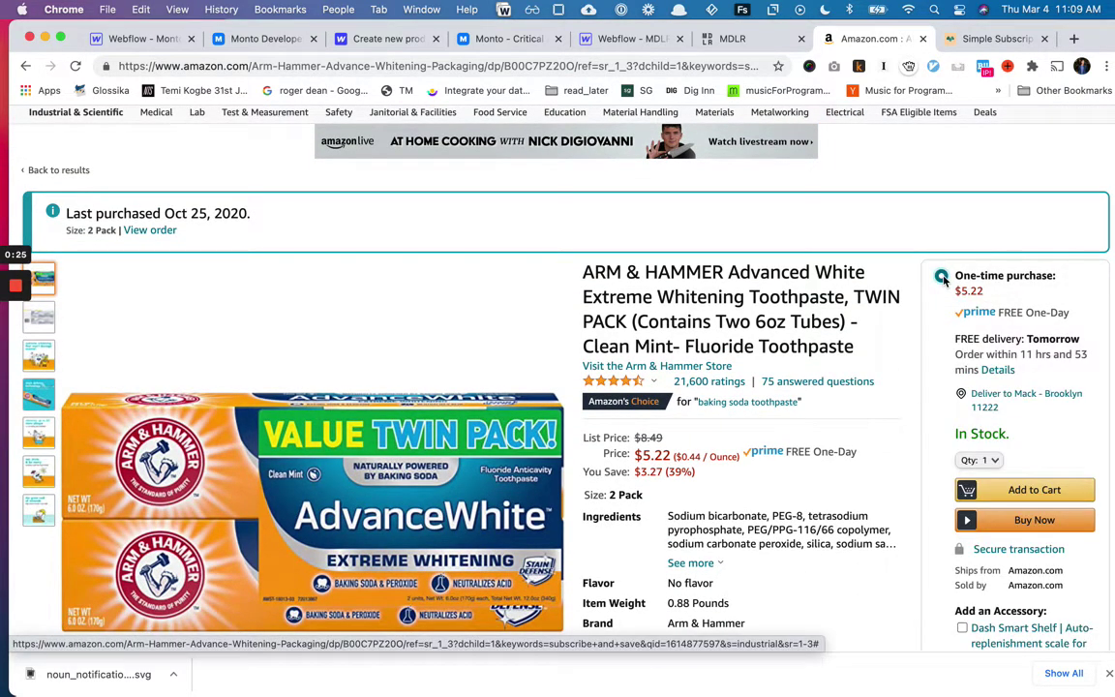
pyautogui.scroll(-3, 845, 358)
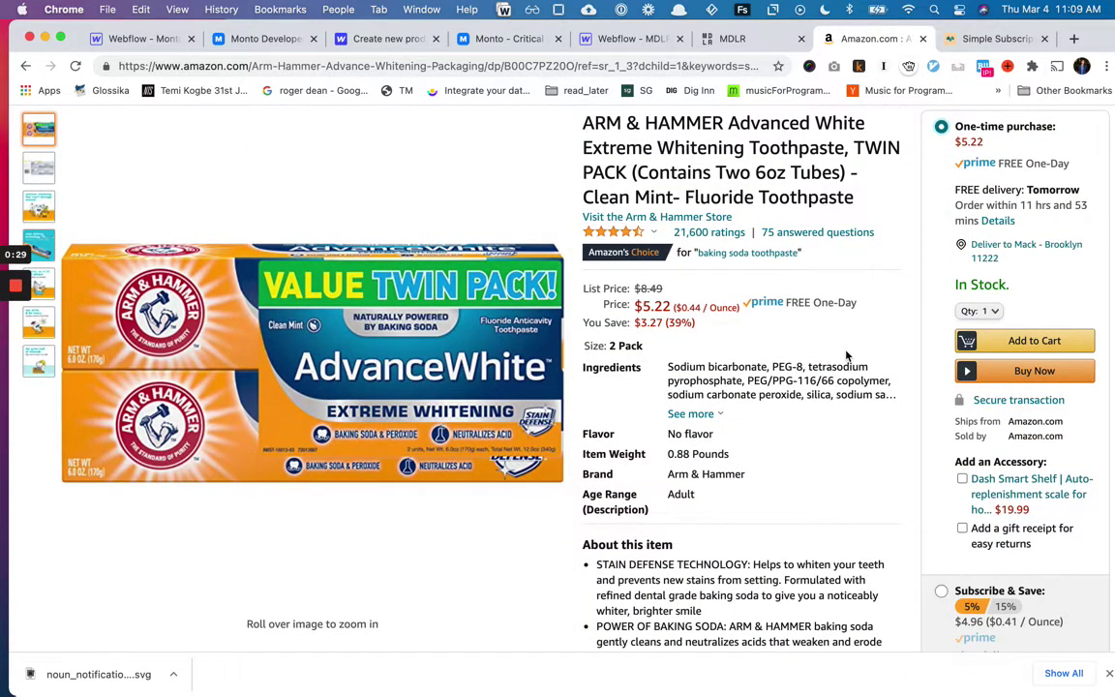
pyautogui.scroll(-4, 846, 357)
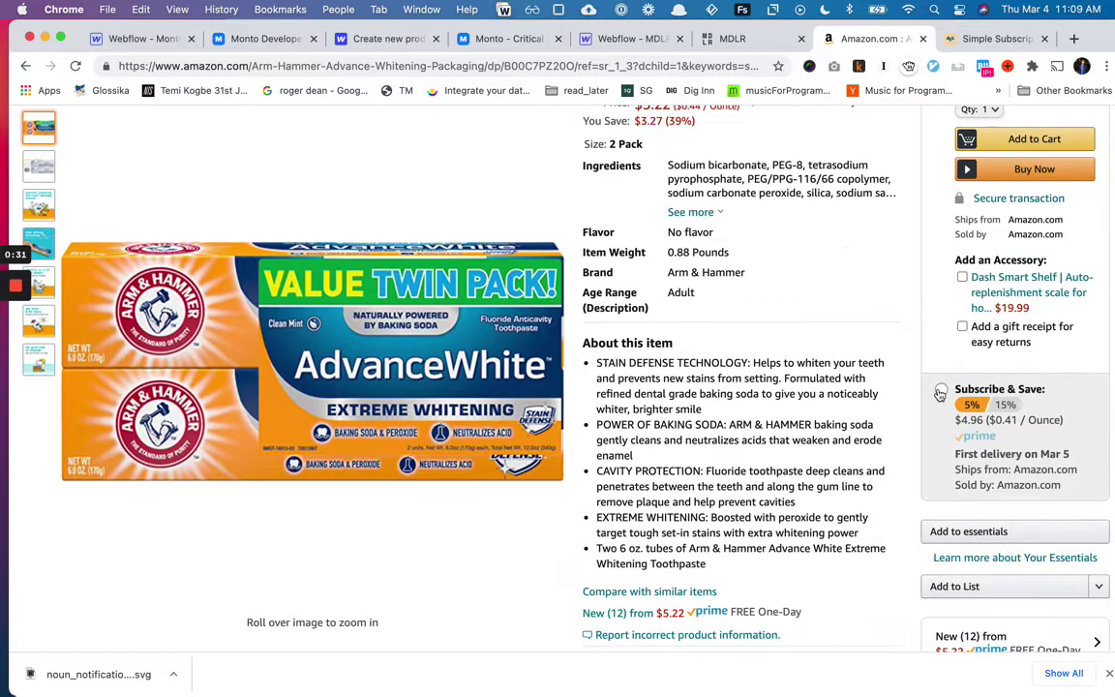
pyautogui.click(940, 392)
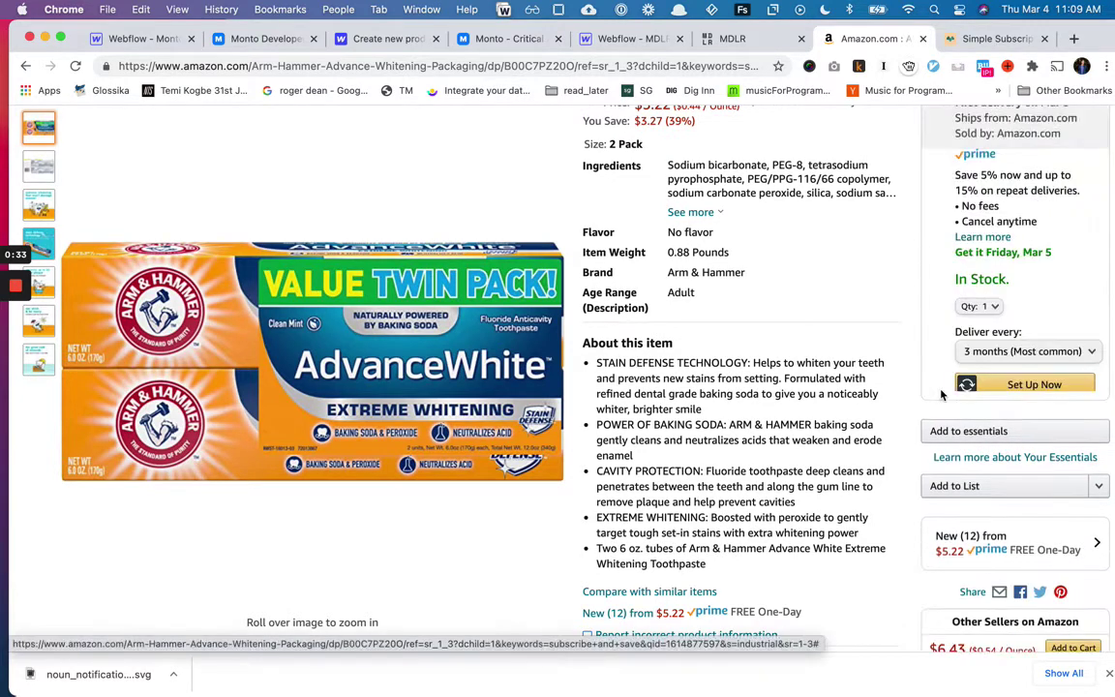
pyautogui.scroll(6, 895, 334)
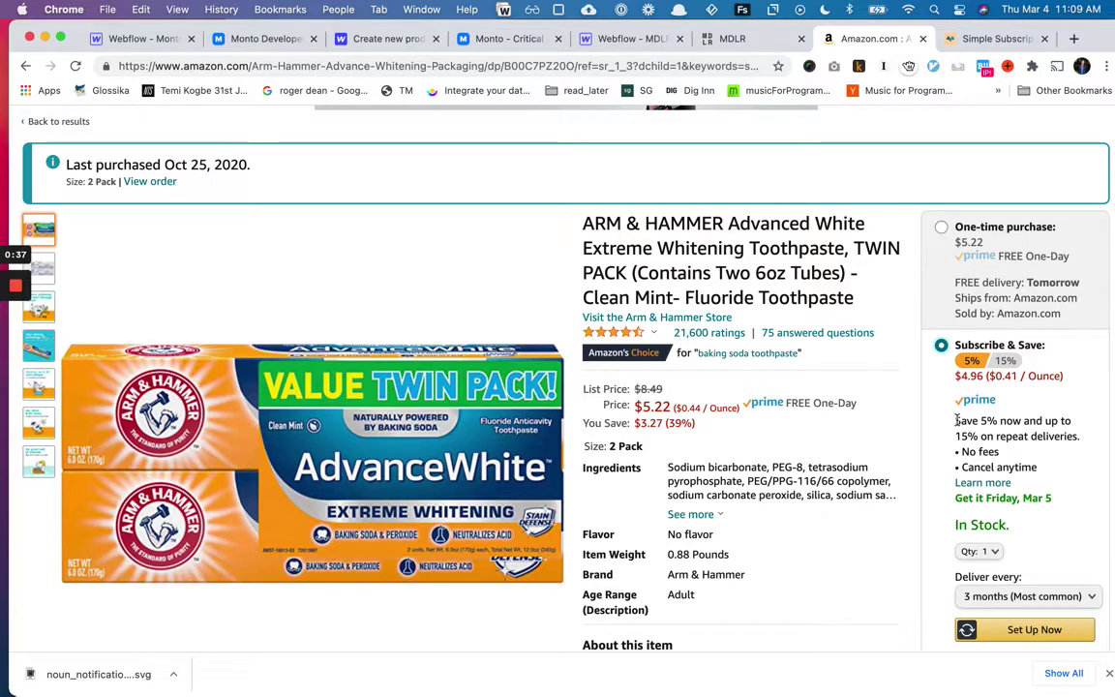
pyautogui.moveTo(956, 420); pyautogui.dragTo(1082, 439)
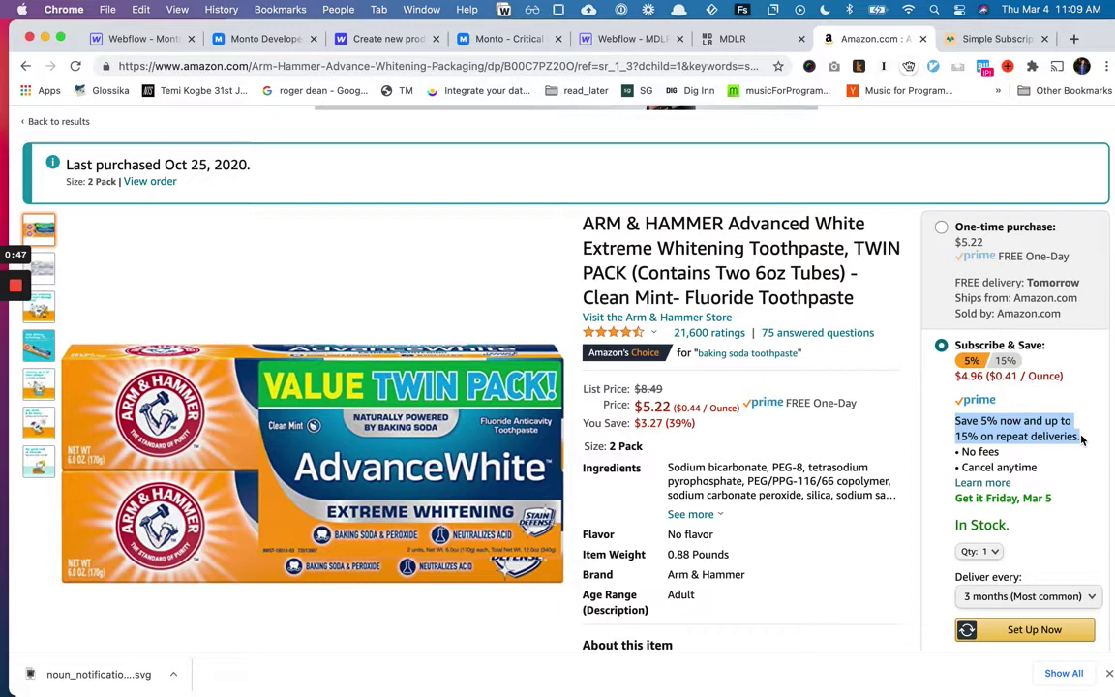
pyautogui.click(791, 382)
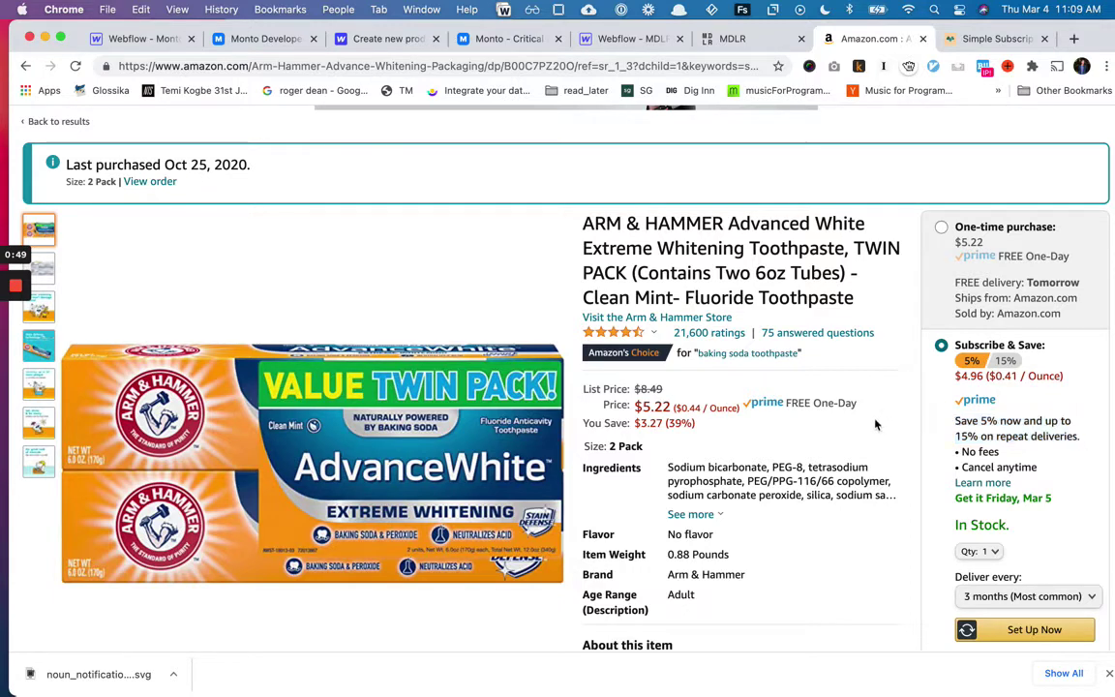
# Open the live MDLR Vibes Sport Sock product page and highlight its title.
pyautogui.click(655, 43)
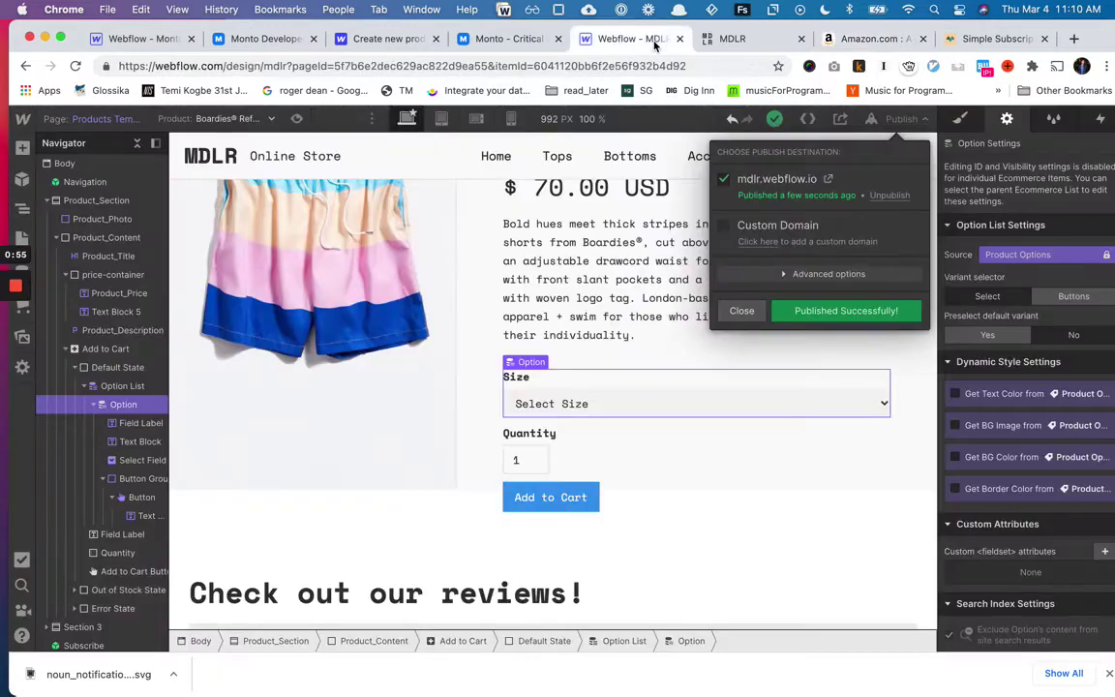
pyautogui.click(742, 41)
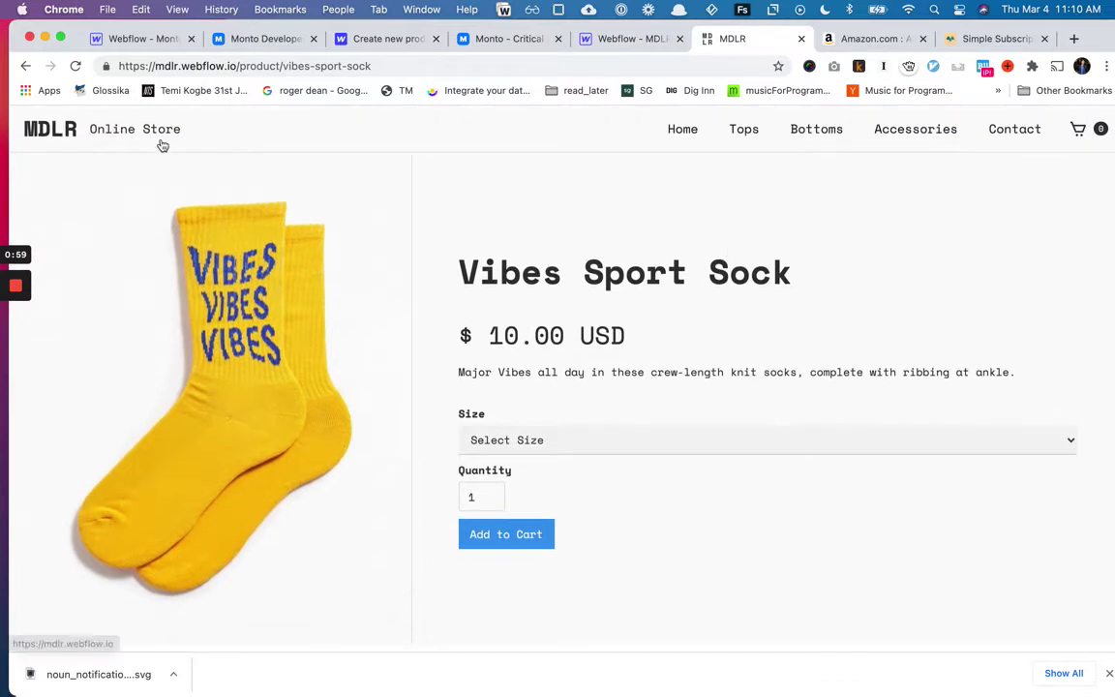
pyautogui.click(57, 138)
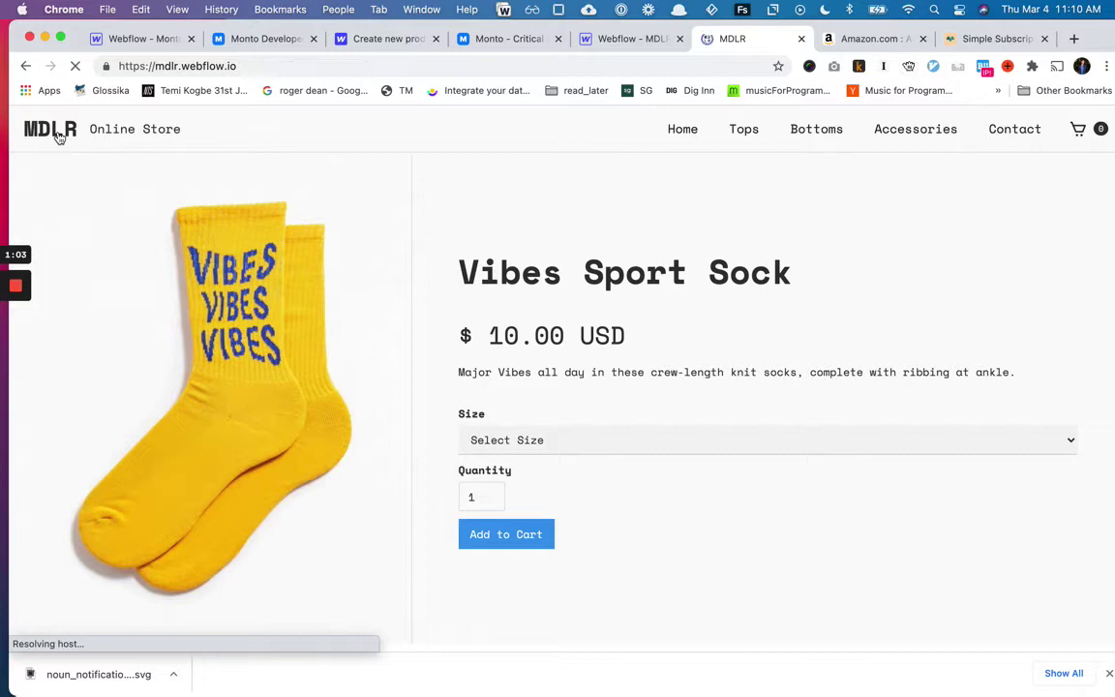
pyautogui.click(27, 68)
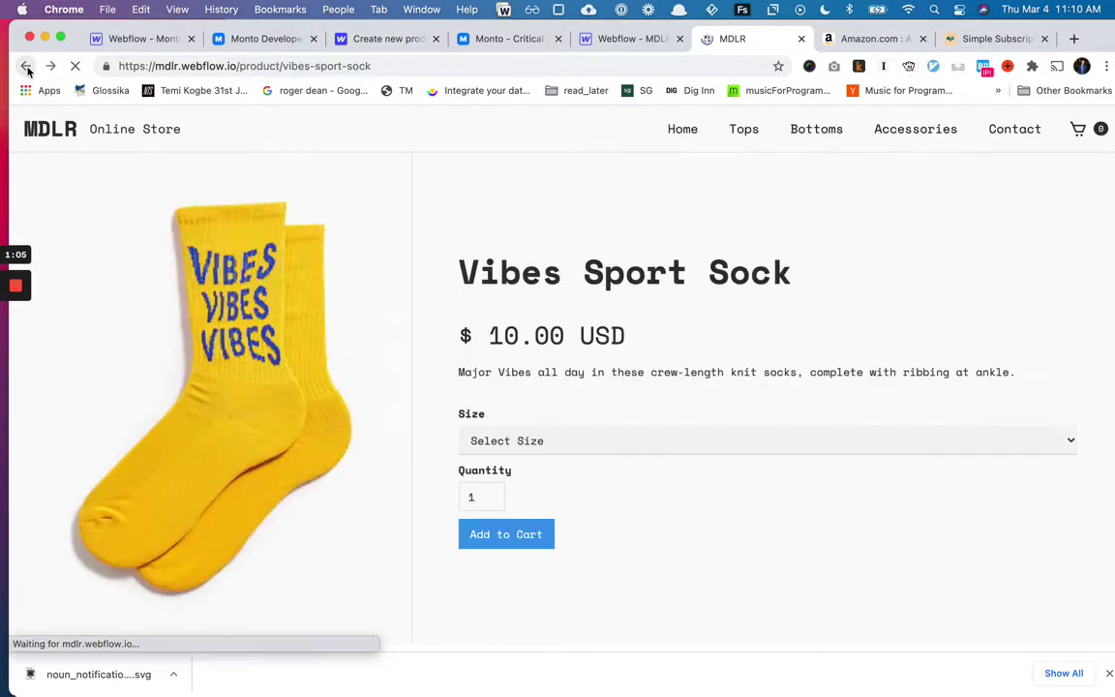
pyautogui.moveTo(463, 274); pyautogui.dragTo(791, 312)
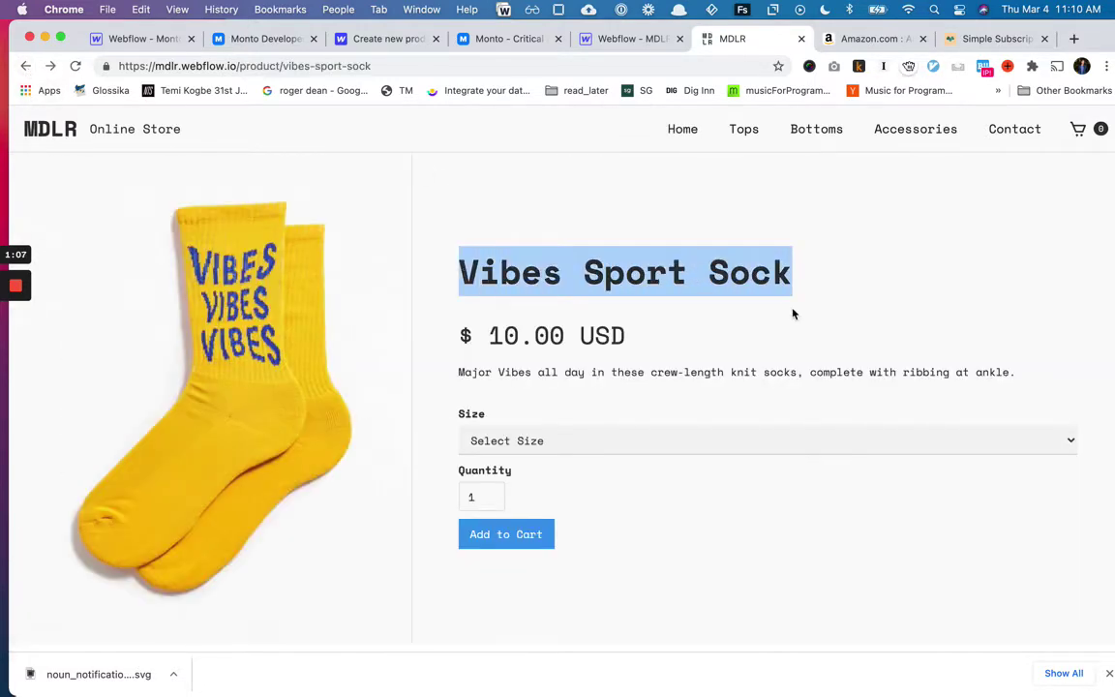
pyautogui.click(793, 314)
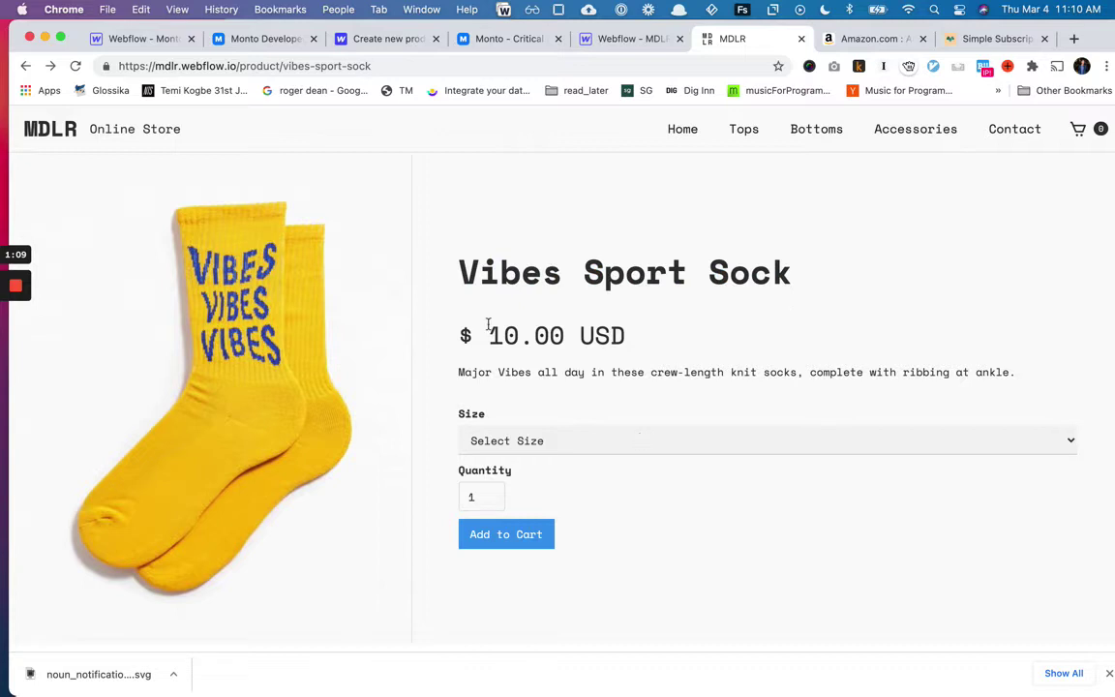
# Show the Size dropdown's Small and Large choices, leaving it on Select Size.
pyautogui.click(597, 449)
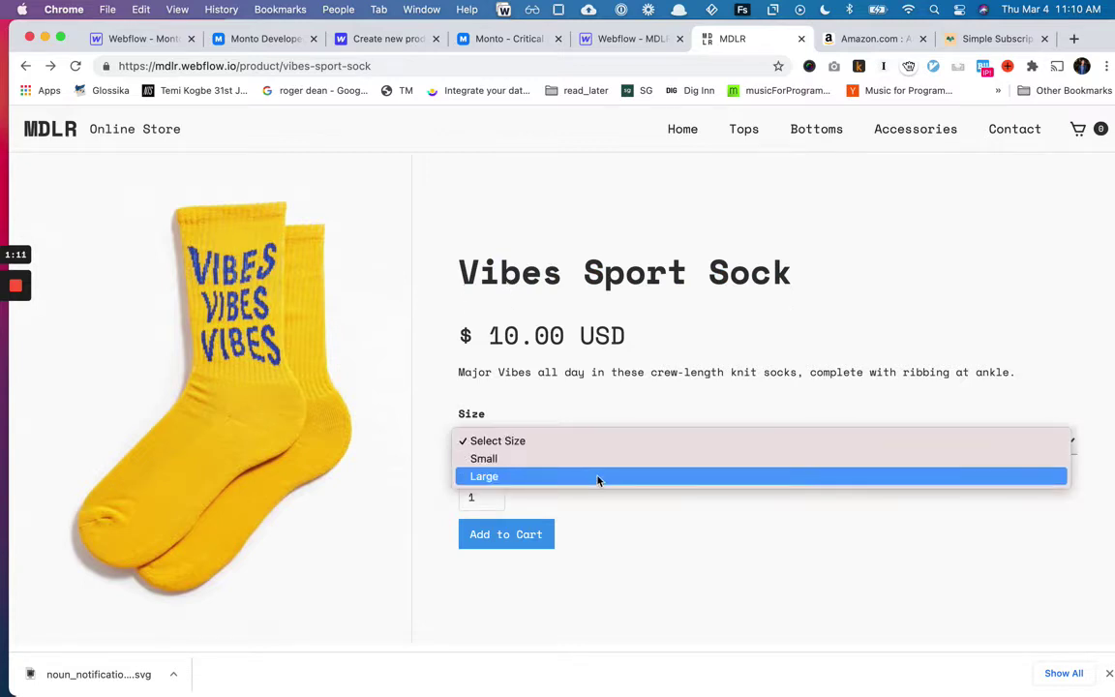
pyautogui.click(632, 518)
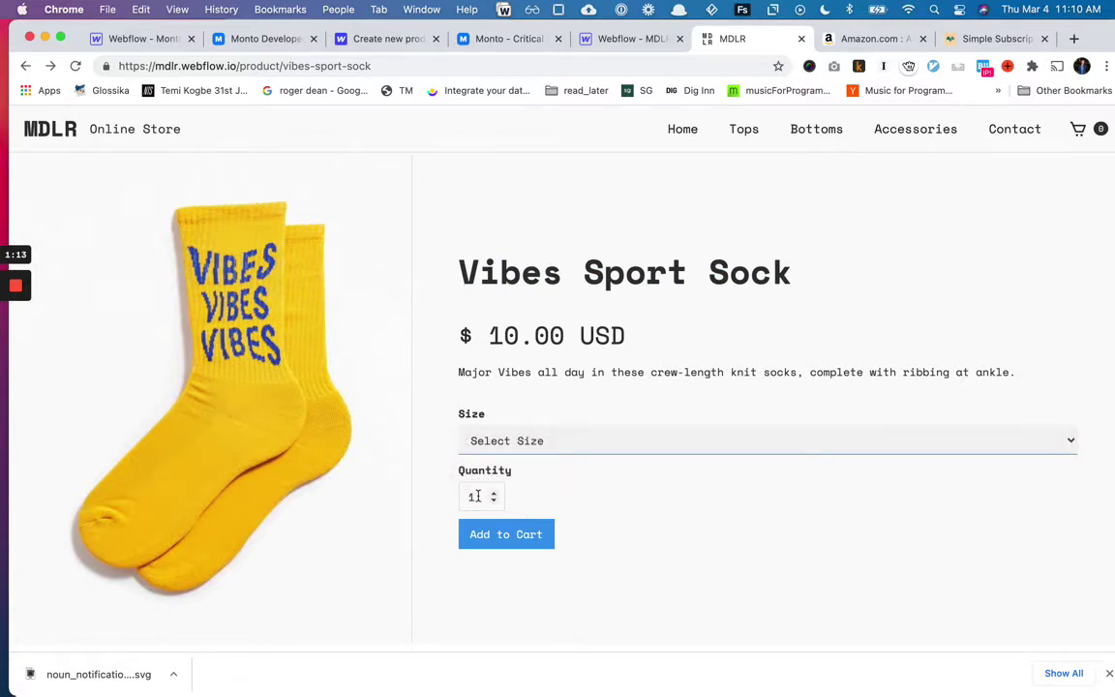
pyautogui.click(643, 520)
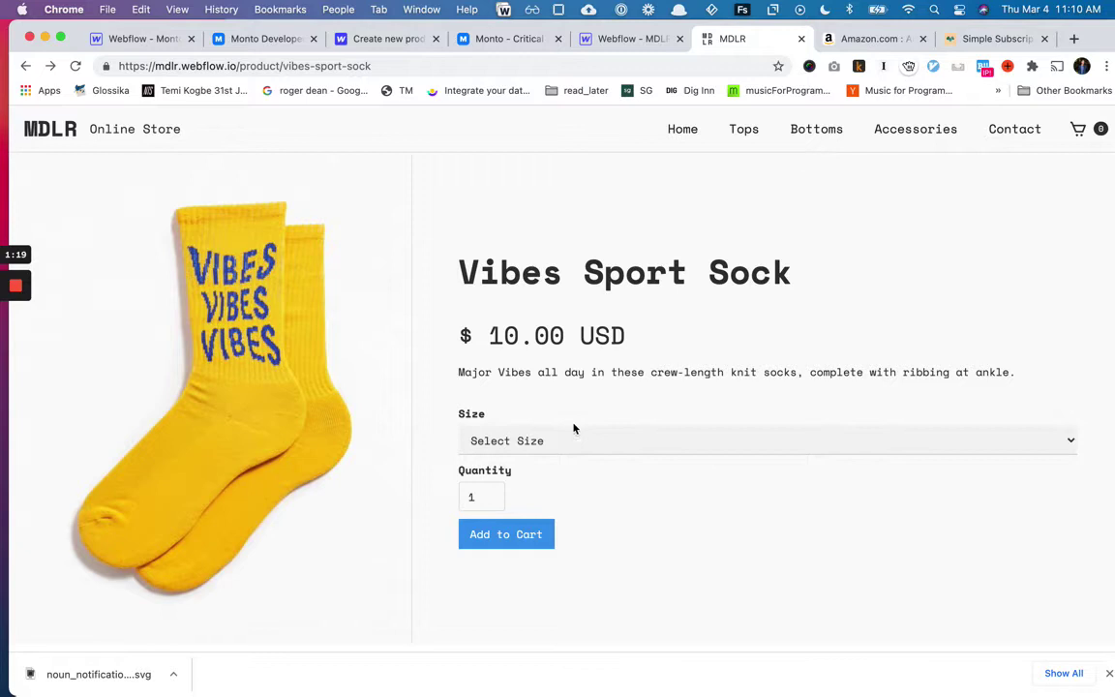
pyautogui.click(497, 447)
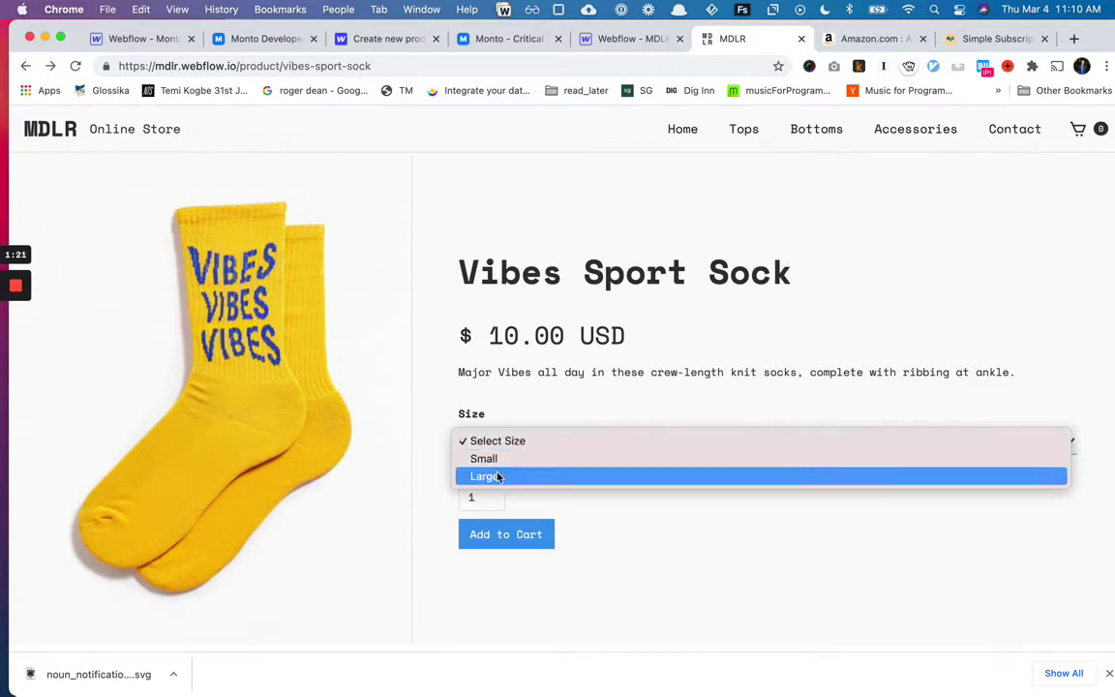
pyautogui.click(578, 417)
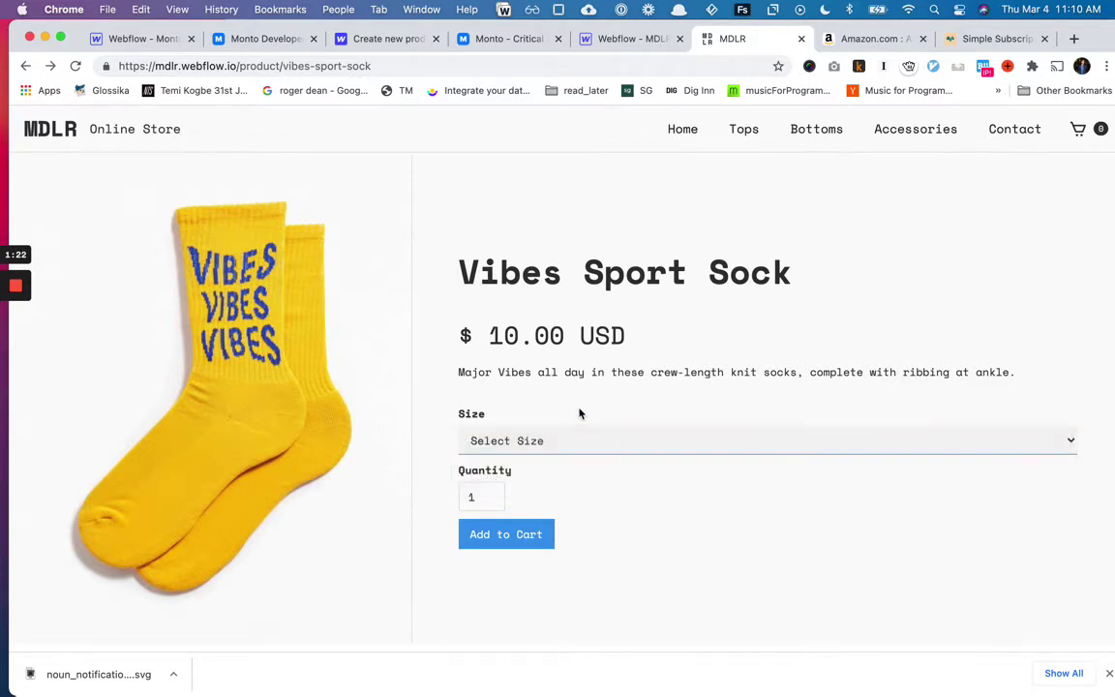
# Open Vibes Sport Sock from Webflow's Ecommerce products list and scroll to its Options.
pyautogui.click(641, 40)
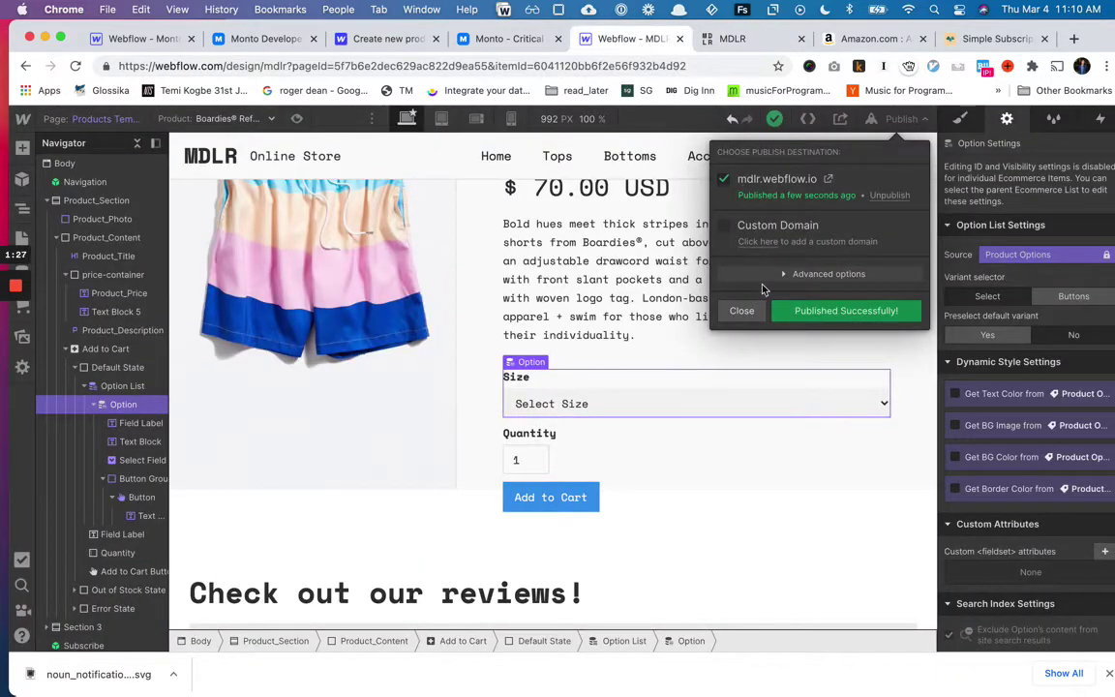
pyautogui.click(742, 310)
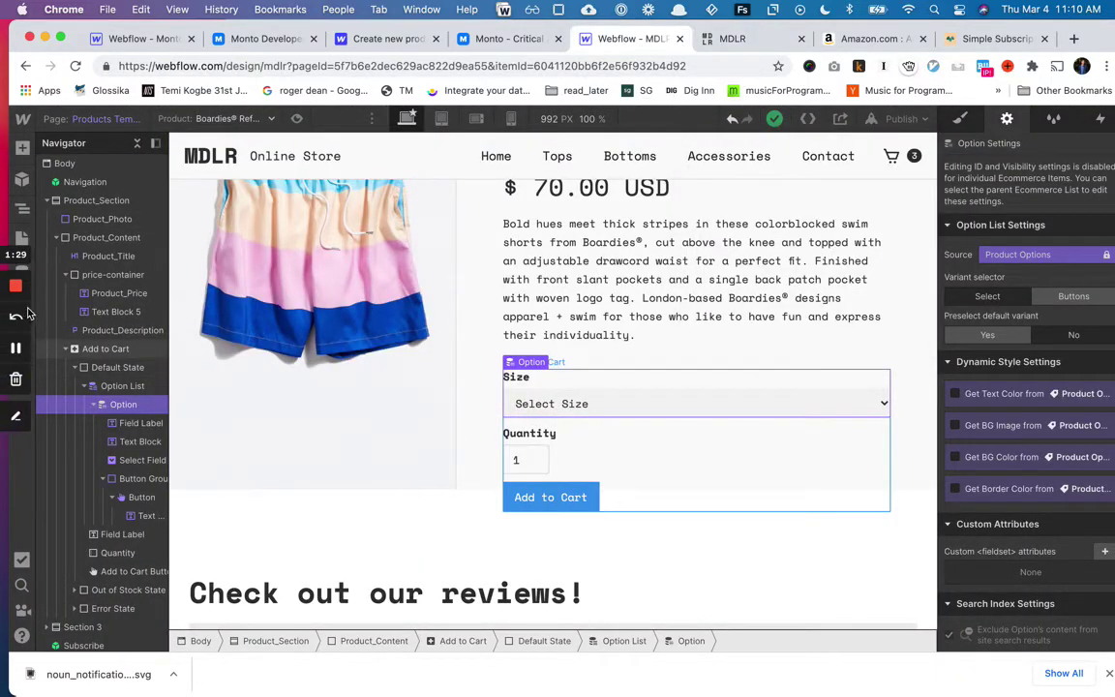
pyautogui.moveTo(247, 32); pyautogui.dragTo(267, 32)
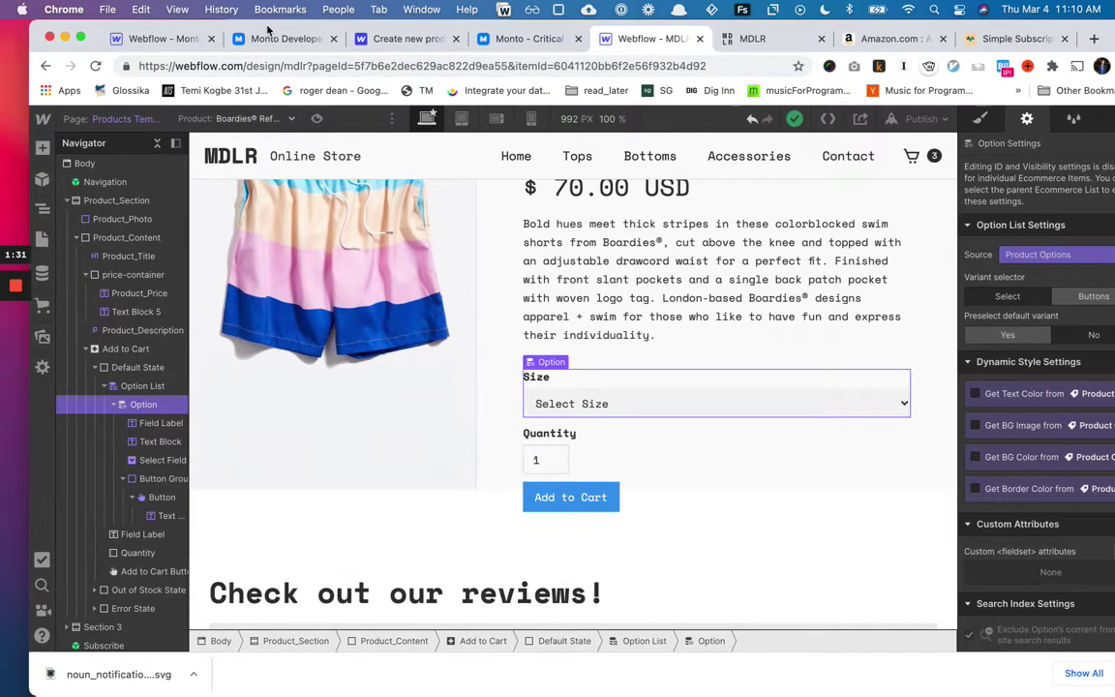
pyautogui.click(42, 304)
pyautogui.click(113, 236)
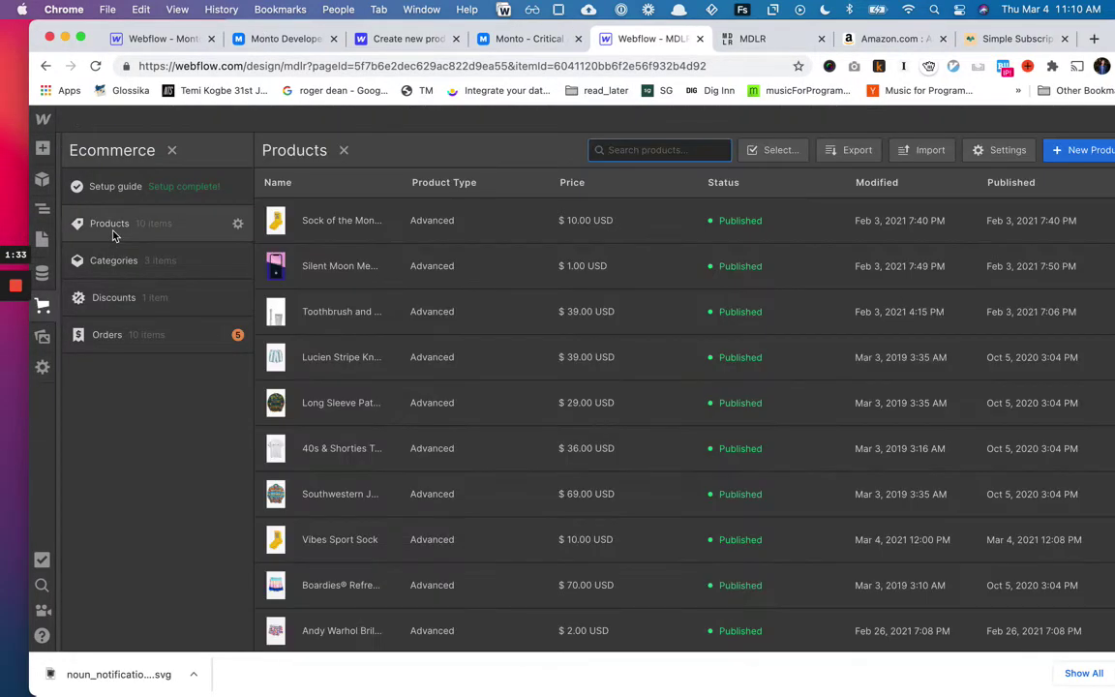
pyautogui.scroll(-1, 361, 484)
pyautogui.click(357, 513)
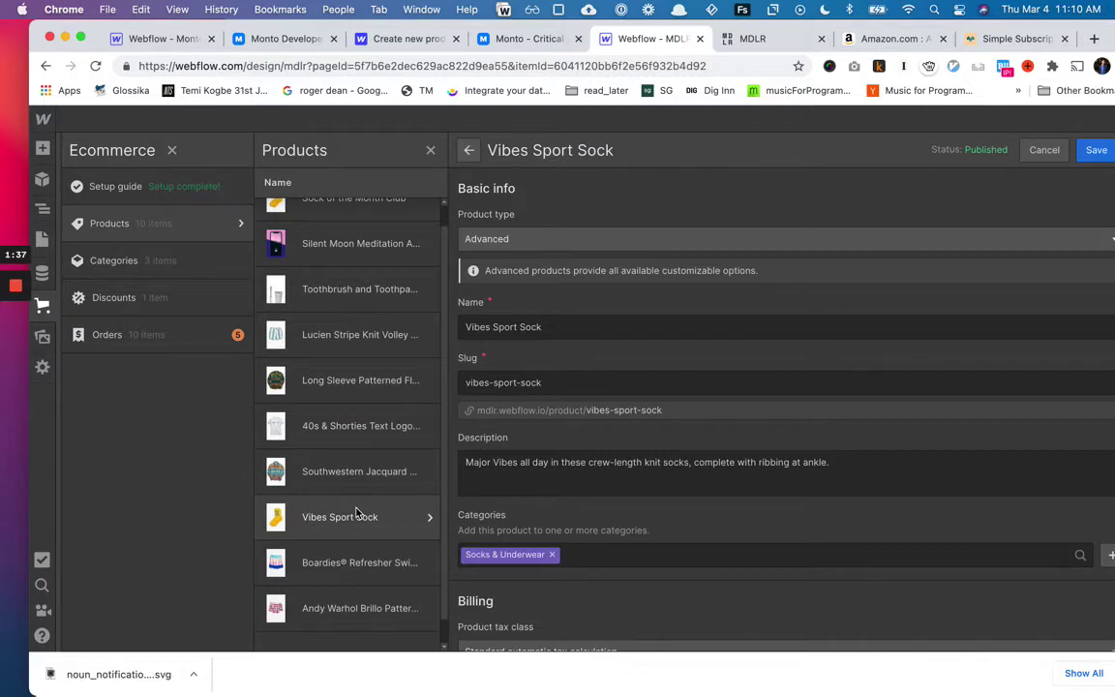
pyautogui.scroll(-10, 572, 466)
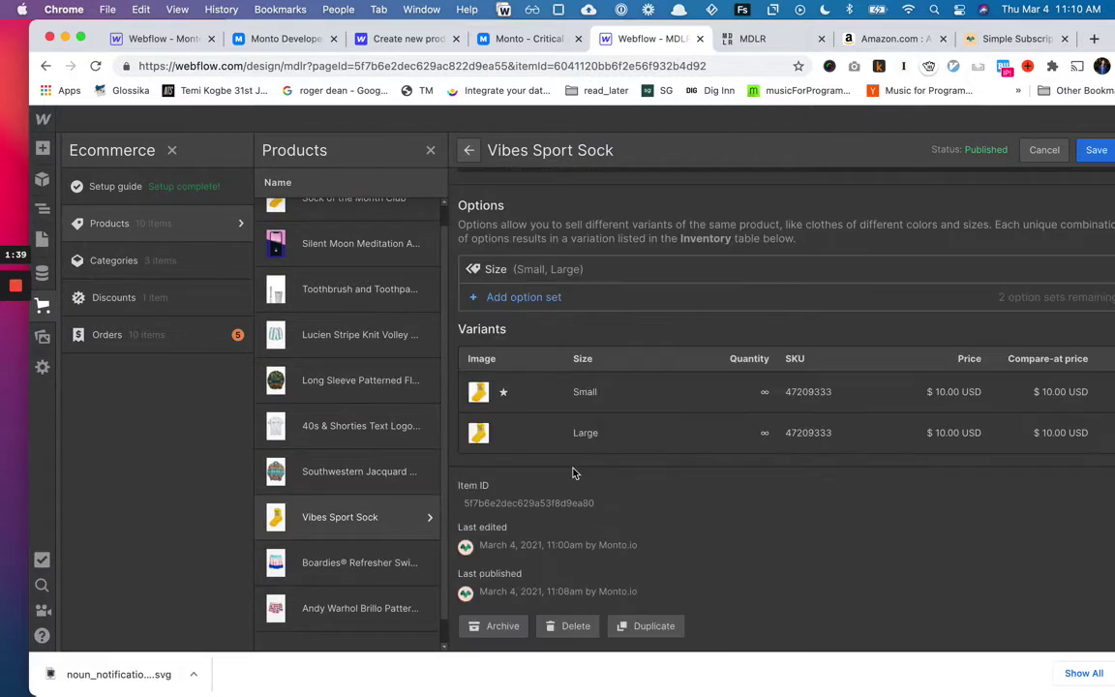
# Add a 'Subscribe and Save?' option set with choices No thanks and Monthly.
pyautogui.click(547, 302)
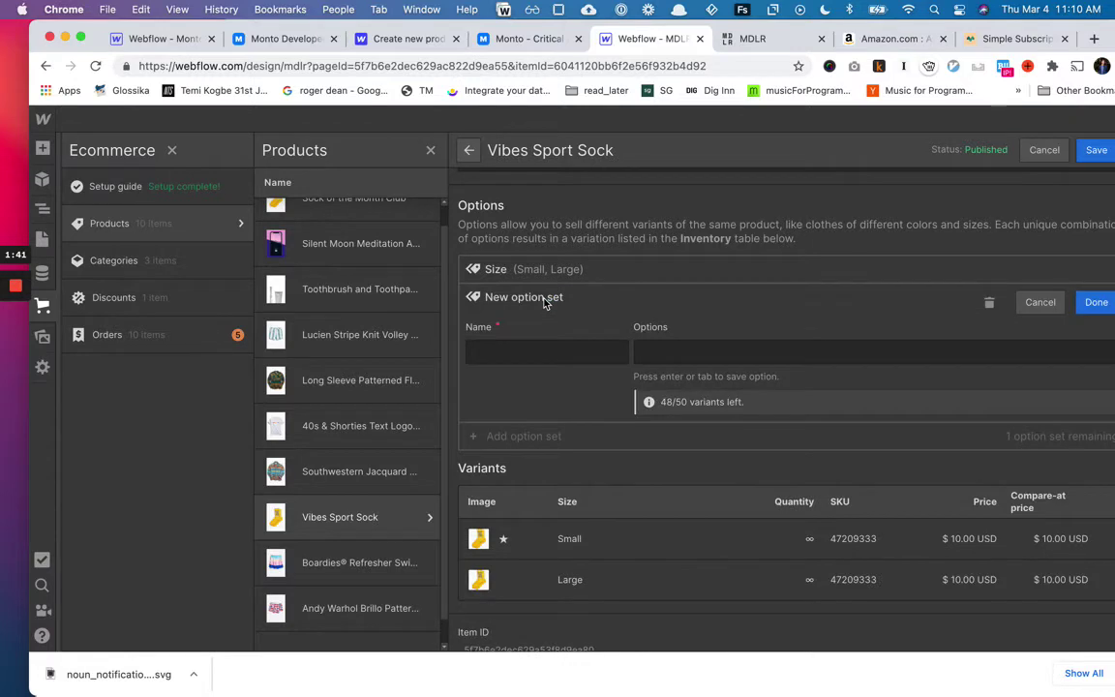
pyautogui.click(547, 354)
pyautogui.write('Subs')
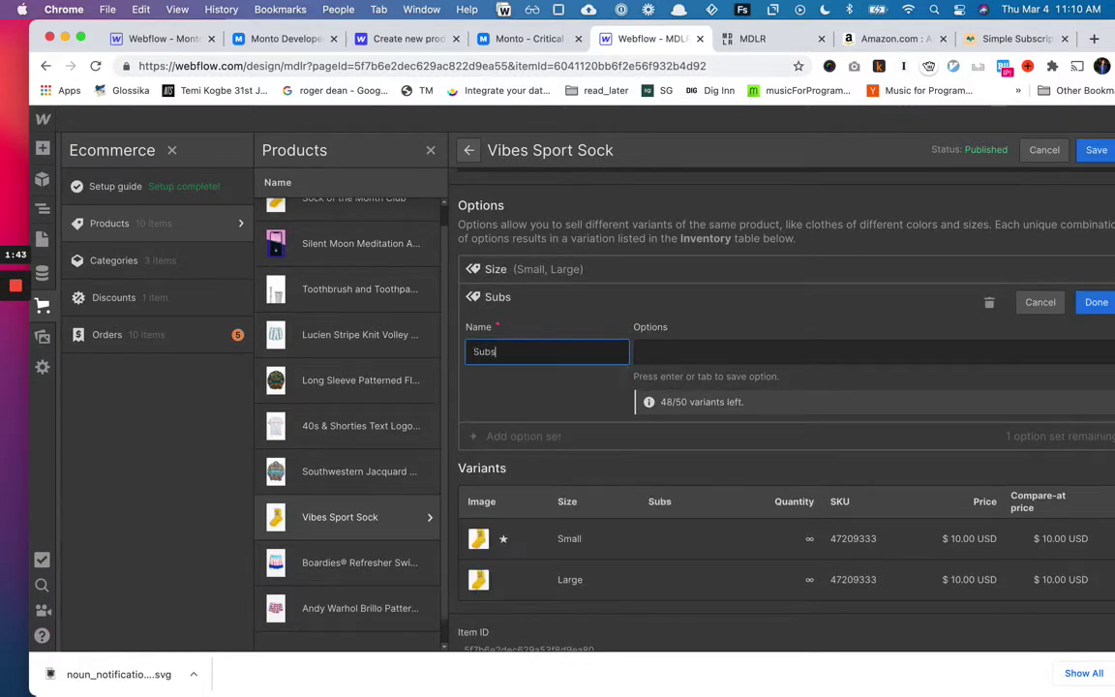
pyautogui.write('cr')
pyautogui.press('BackSpace')
pyautogui.write('cribe and Save?')
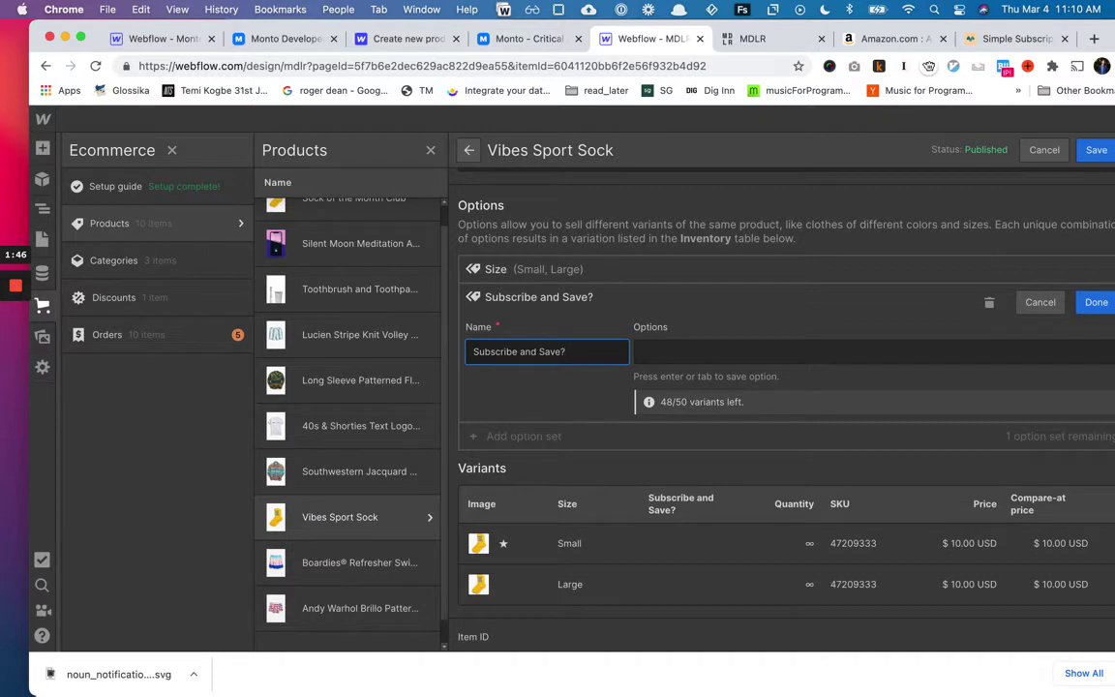
pyautogui.press('Tab')
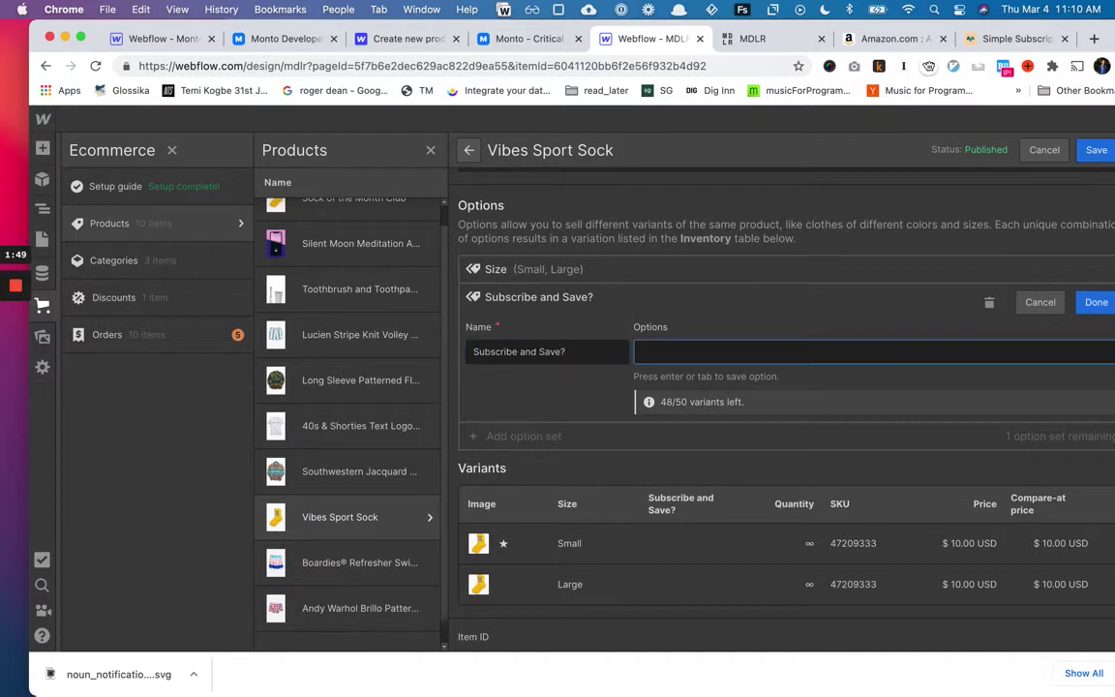
pyautogui.write('No thanks')
pyautogui.press('Return')
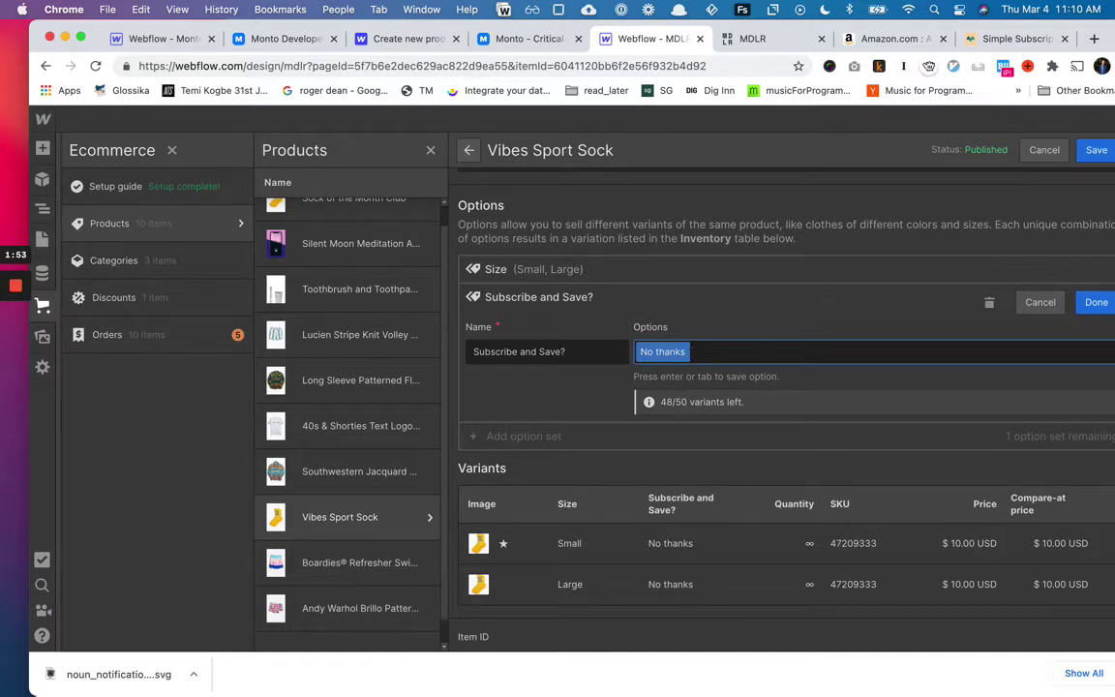
pyautogui.write('Monthly')
pyautogui.press('Return')
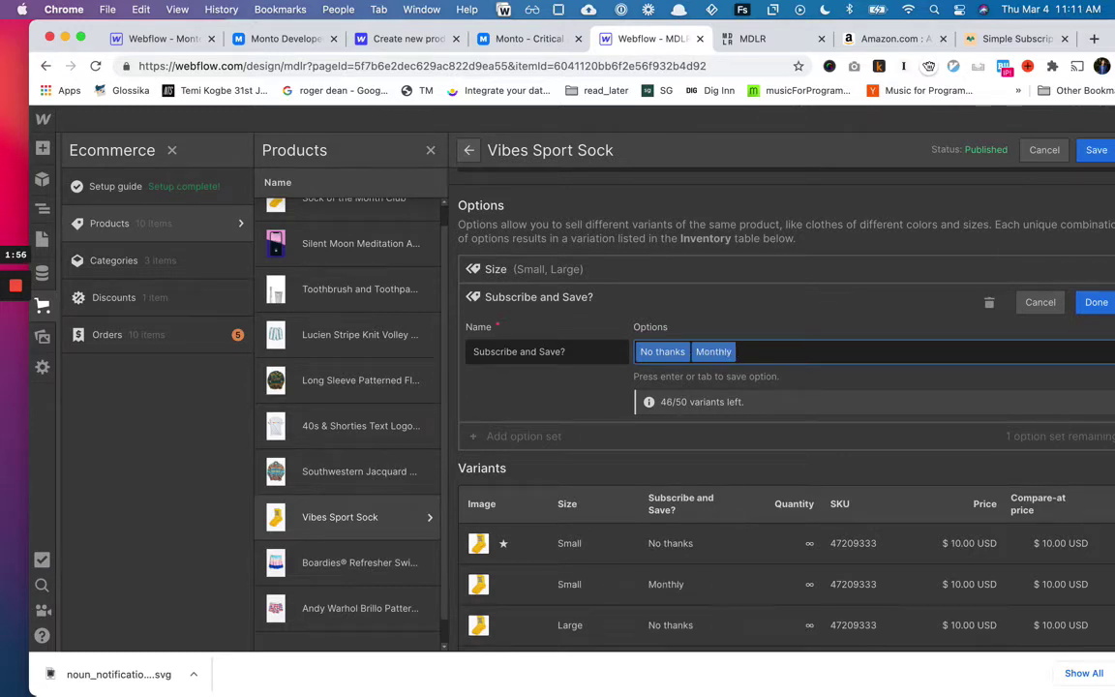
pyautogui.click(1097, 303)
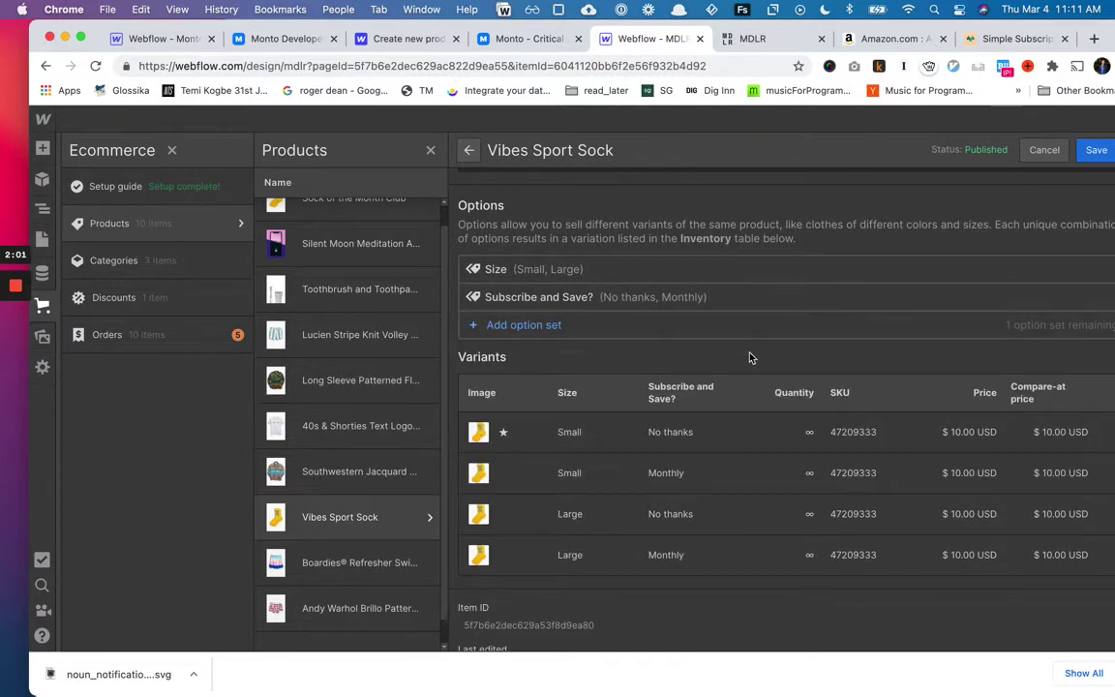
# Save the new options, then change the Small/Monthly variant price from 10.00 to 8.00.
pyautogui.click(1098, 151)
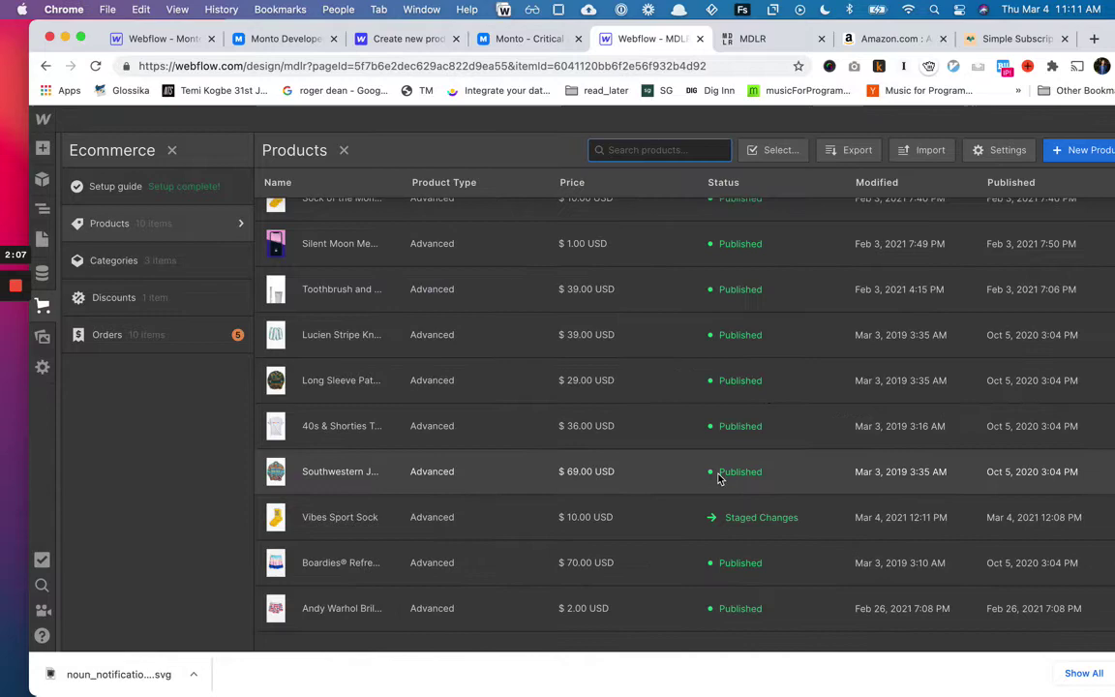
pyautogui.click(377, 517)
pyautogui.scroll(-10, 732, 534)
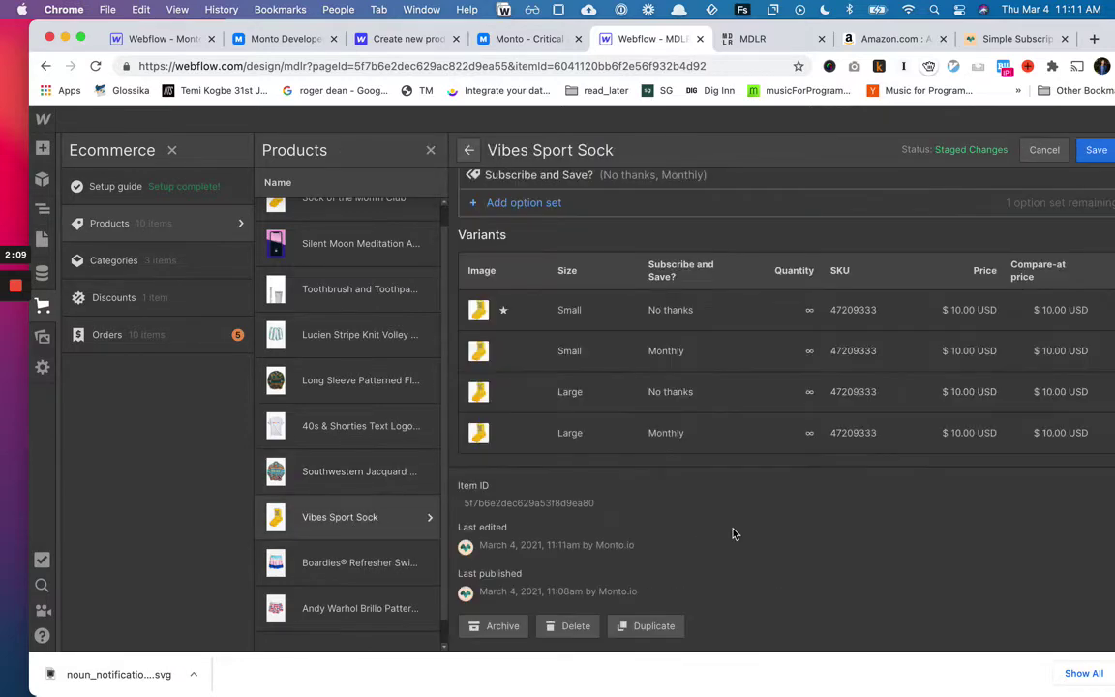
pyautogui.click(759, 360)
pyautogui.scroll(-3, 801, 461)
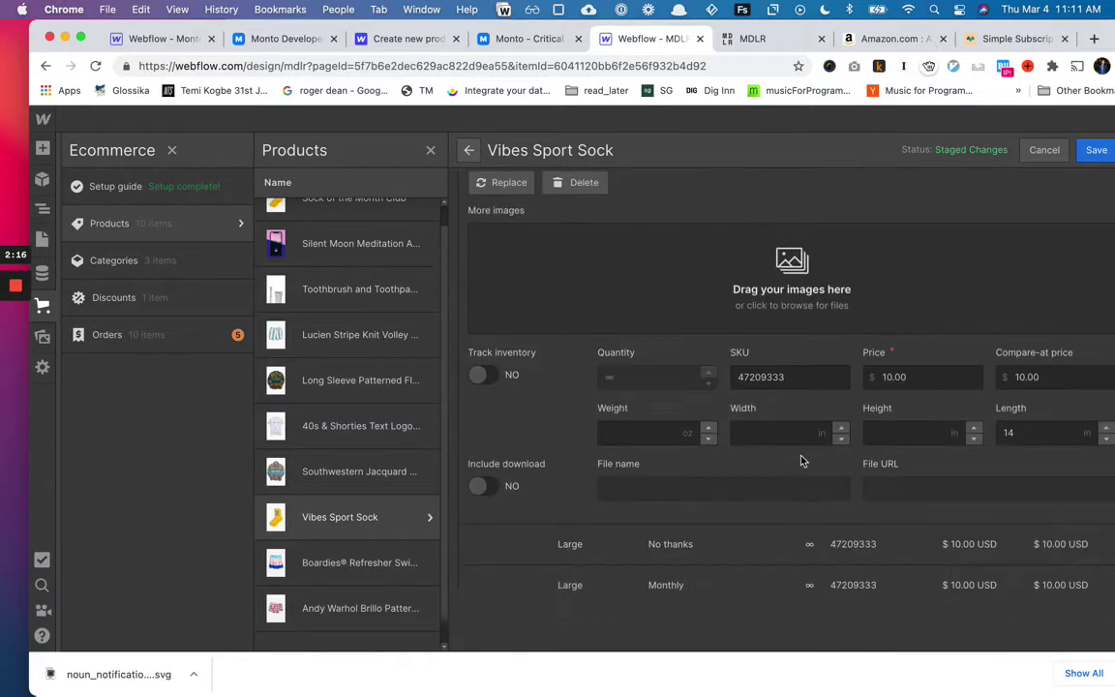
pyautogui.click(889, 378)
pyautogui.press('BackSpace')
pyautogui.press('BackSpace')
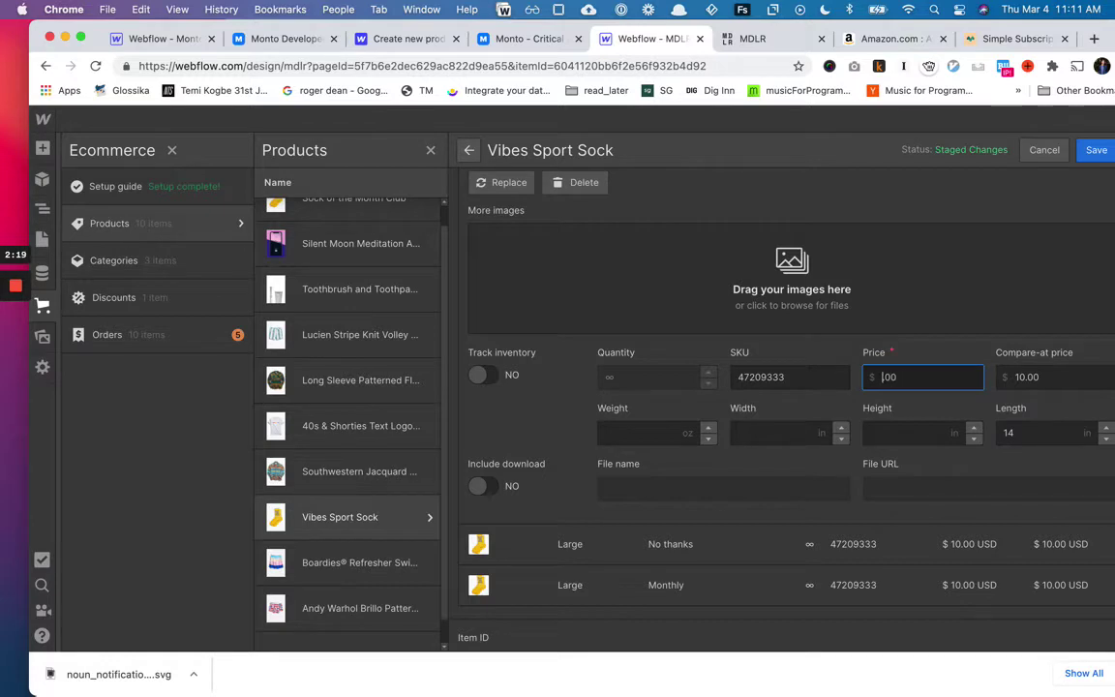
pyautogui.write('8')
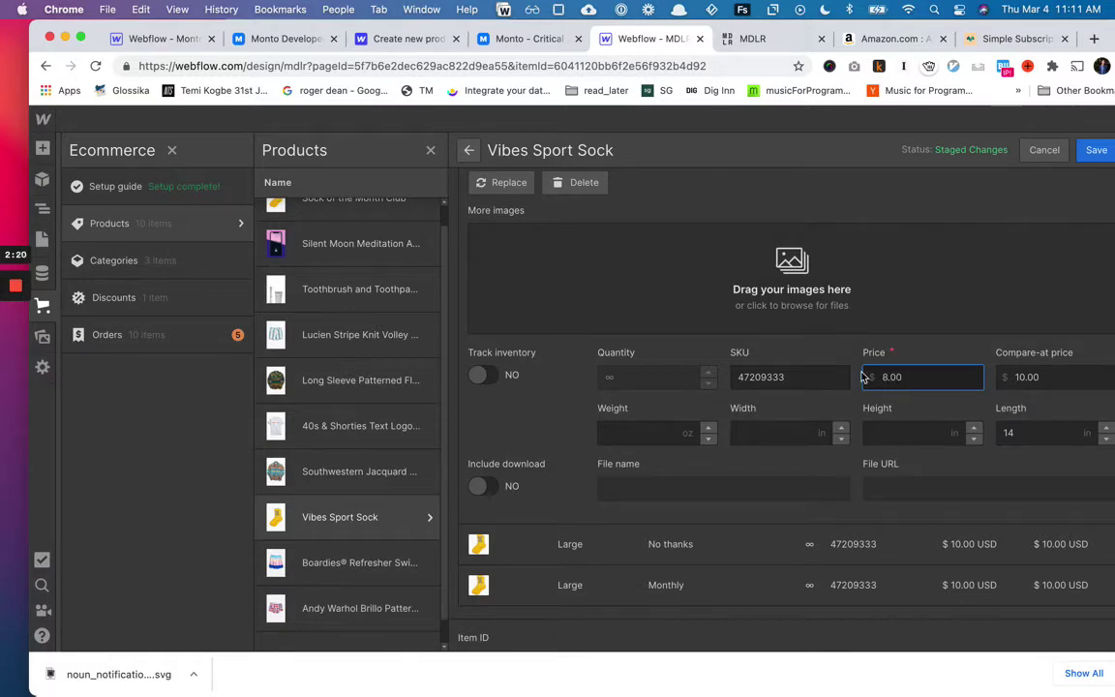
# Set the Large/Monthly variant price to 8.00, keeping the 10.00 compare-at, and save.
pyautogui.click(739, 585)
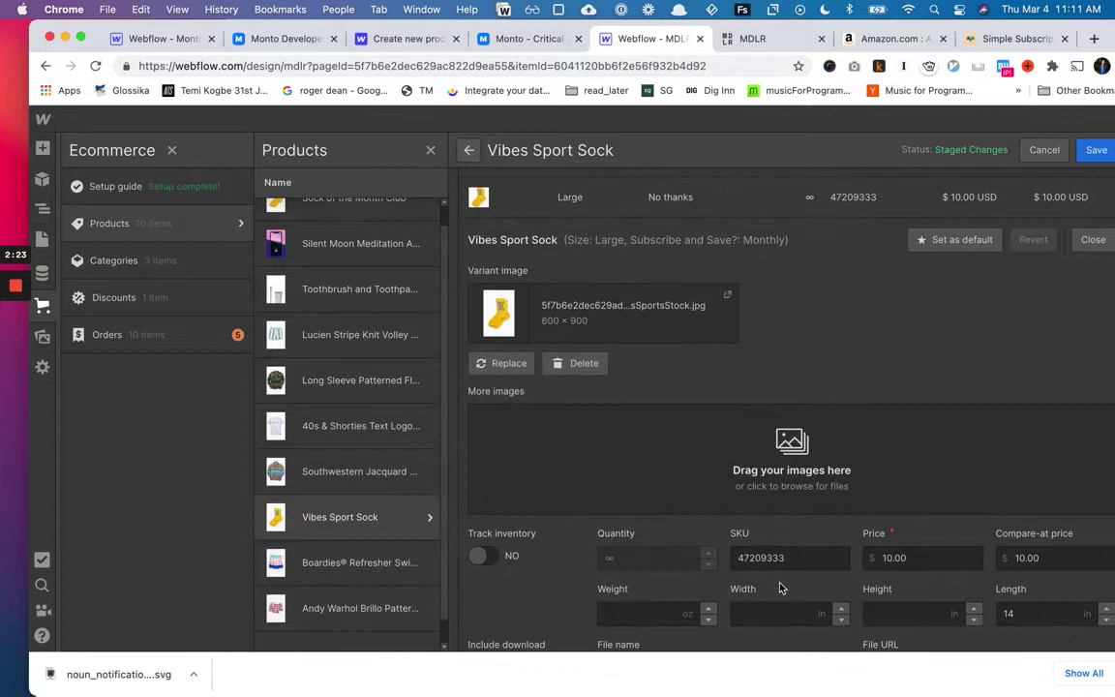
pyautogui.click(891, 557)
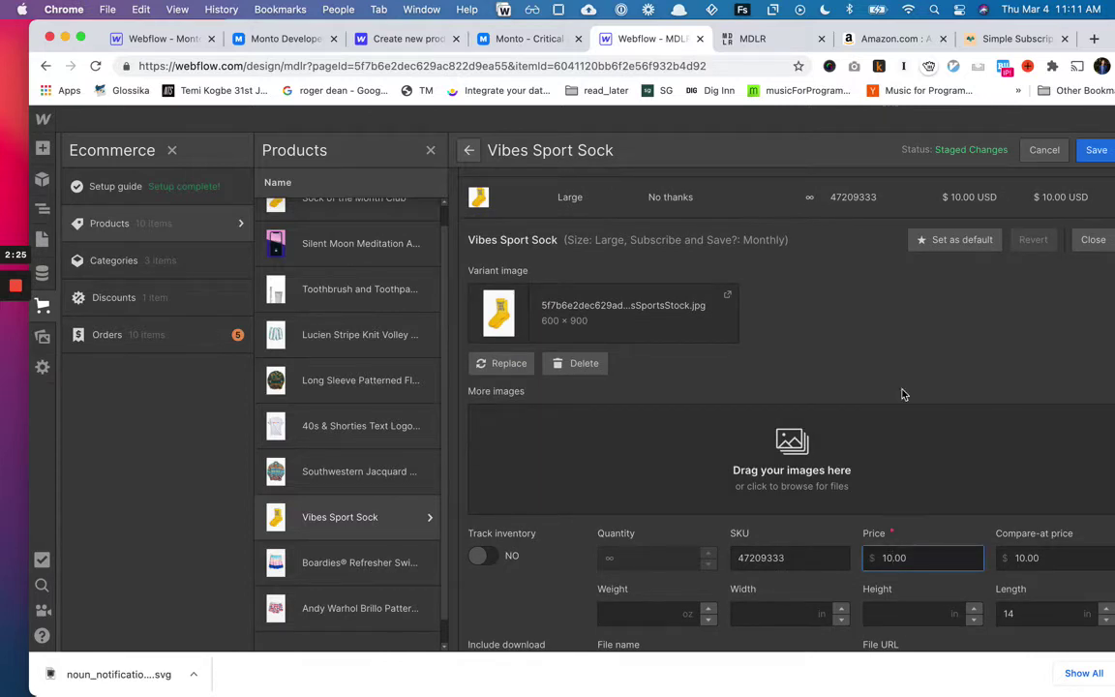
pyautogui.press('BackSpace')
pyautogui.press('BackSpace')
pyautogui.write('8')
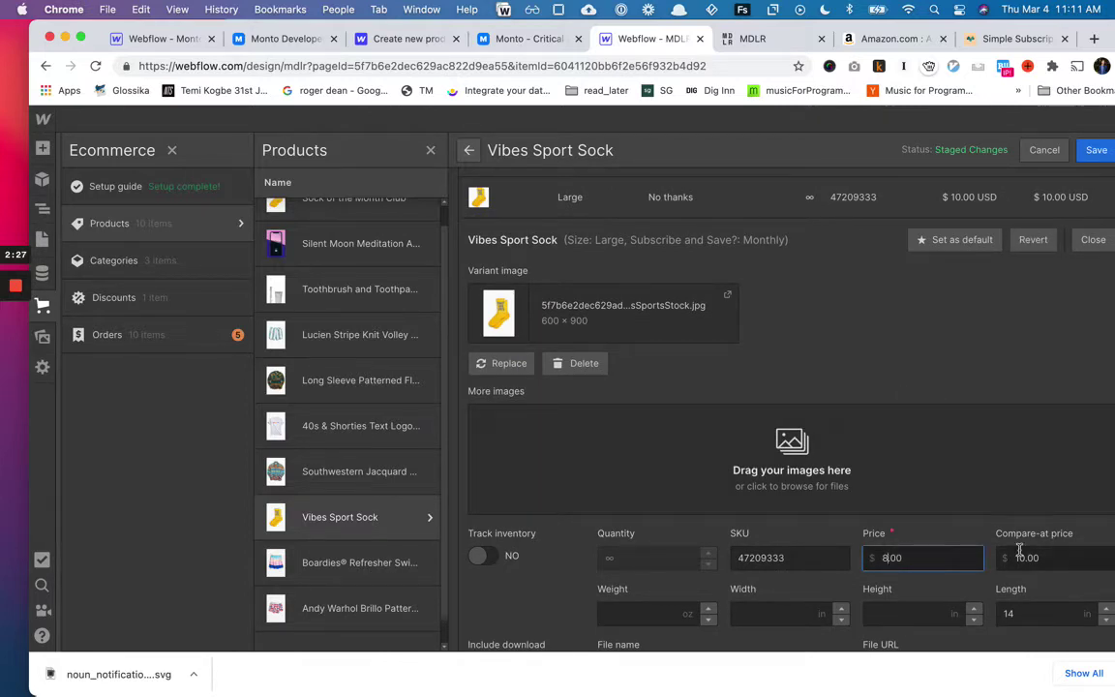
pyautogui.moveTo(1047, 557); pyautogui.dragTo(1011, 562)
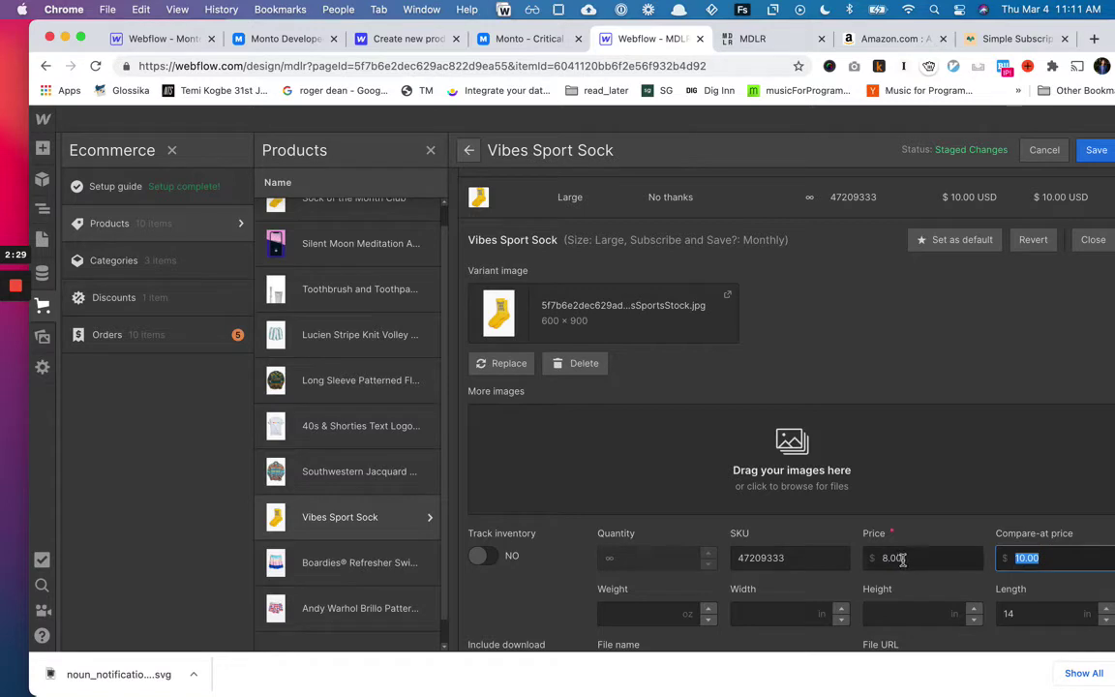
pyautogui.moveTo(914, 558); pyautogui.dragTo(859, 563)
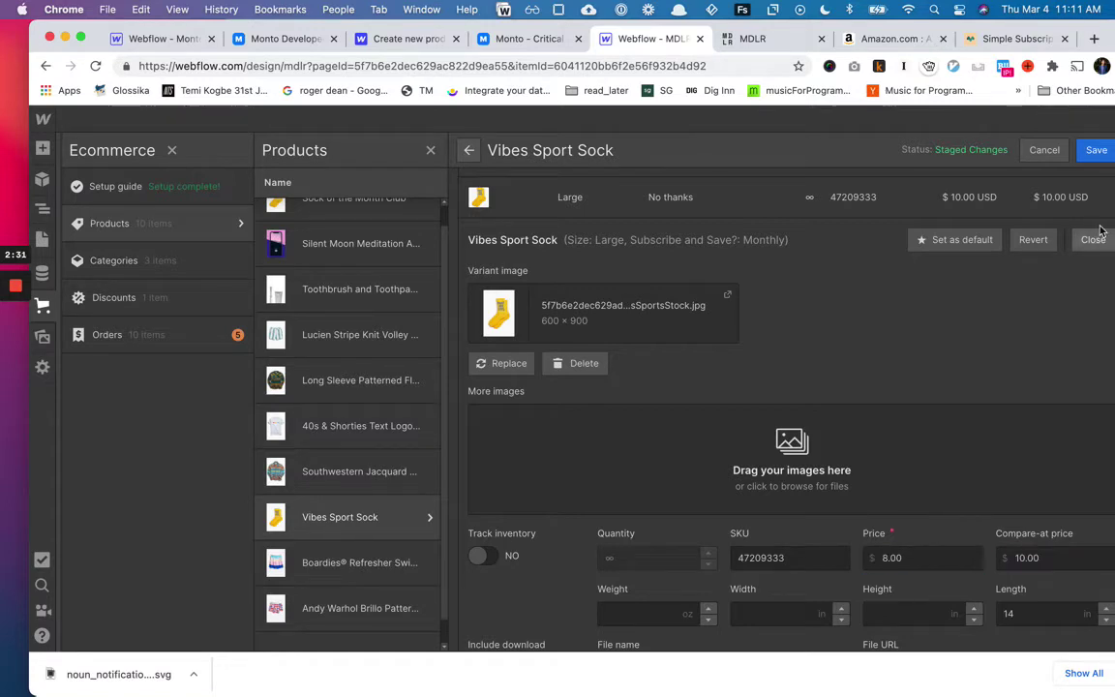
pyautogui.click(1097, 153)
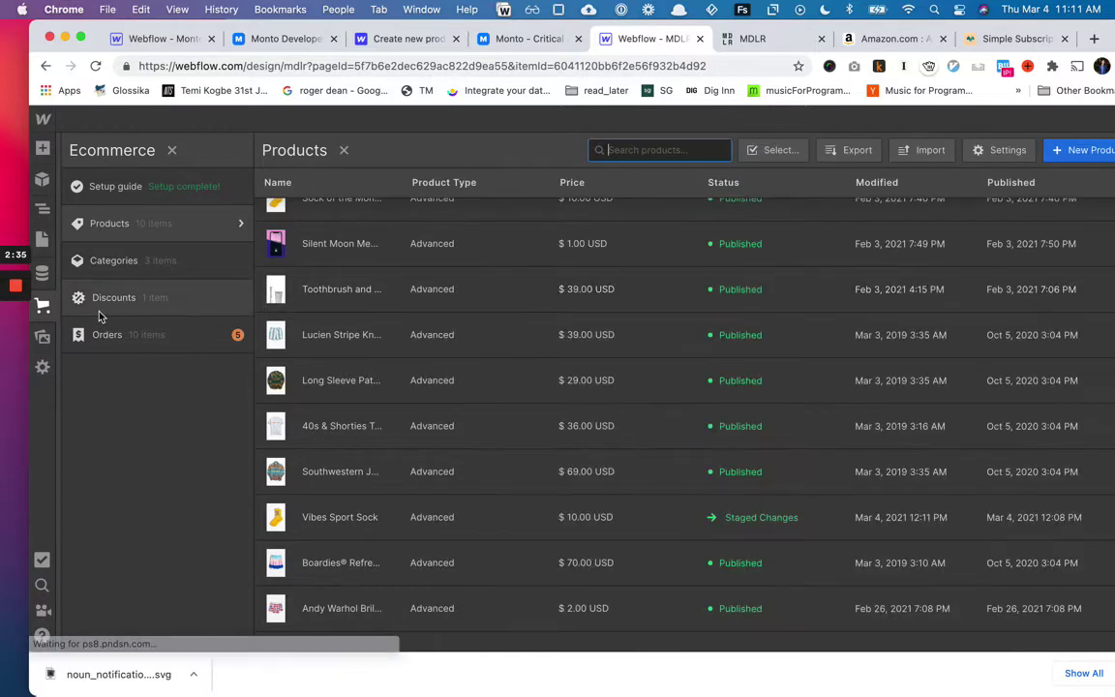
# Preview the Products Template with Vibes Sport Sock and delete the 'Pick a subscription to save $2!' note.
pyautogui.click(43, 240)
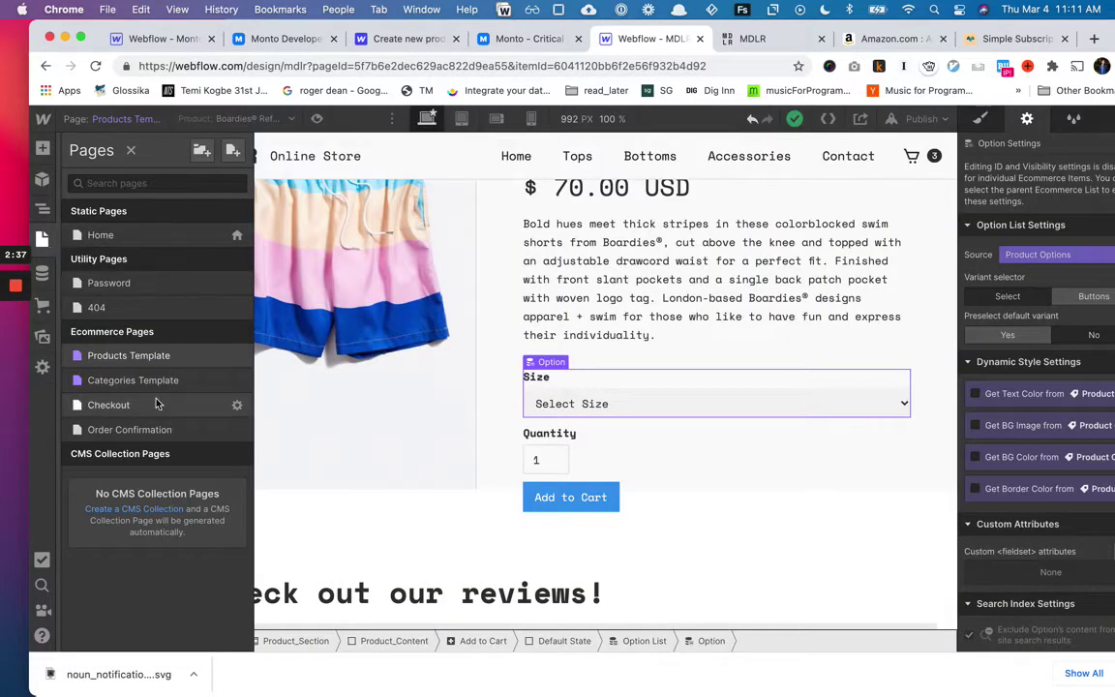
pyautogui.scroll(2, 664, 362)
pyautogui.scroll(1, 664, 362)
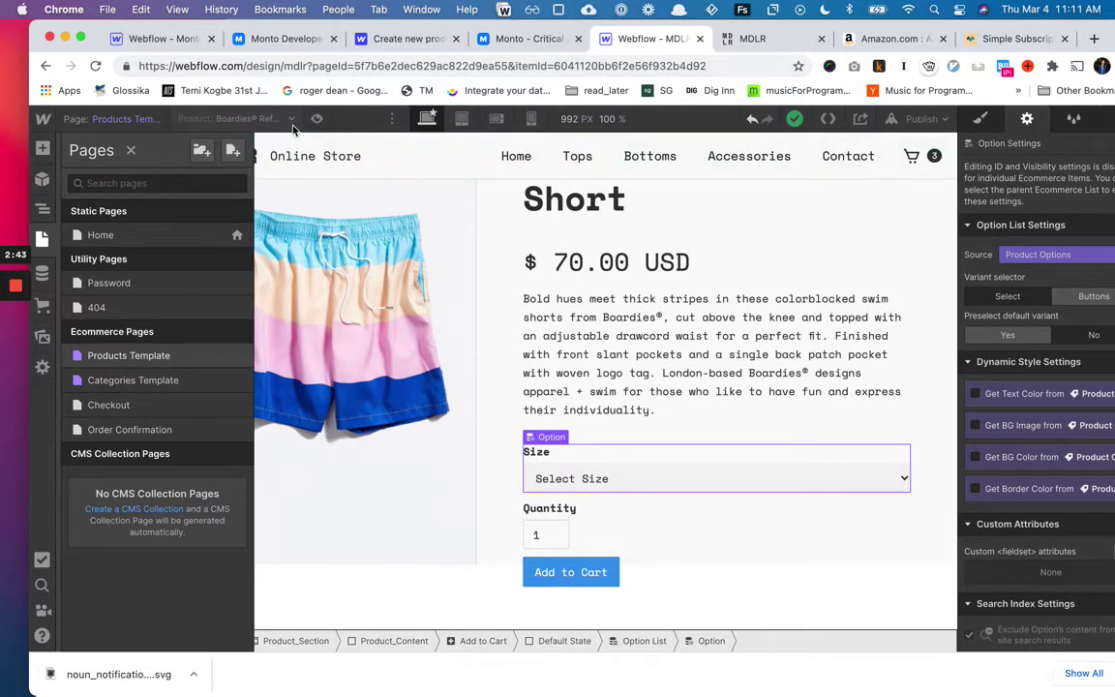
pyautogui.click(620, 353)
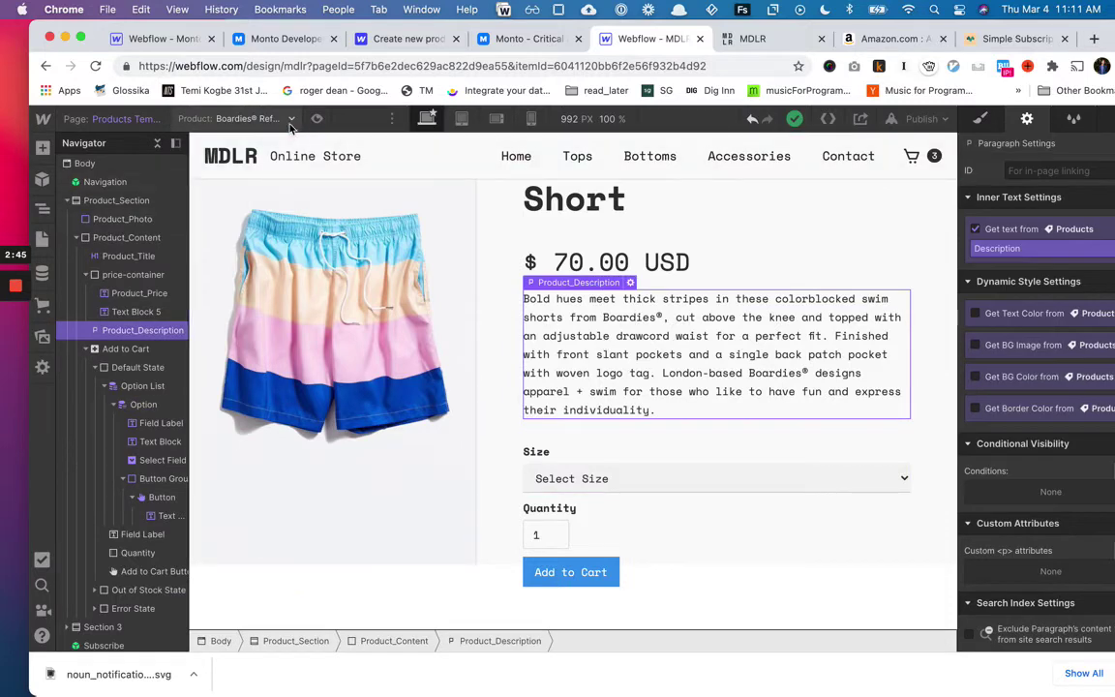
pyautogui.click(263, 118)
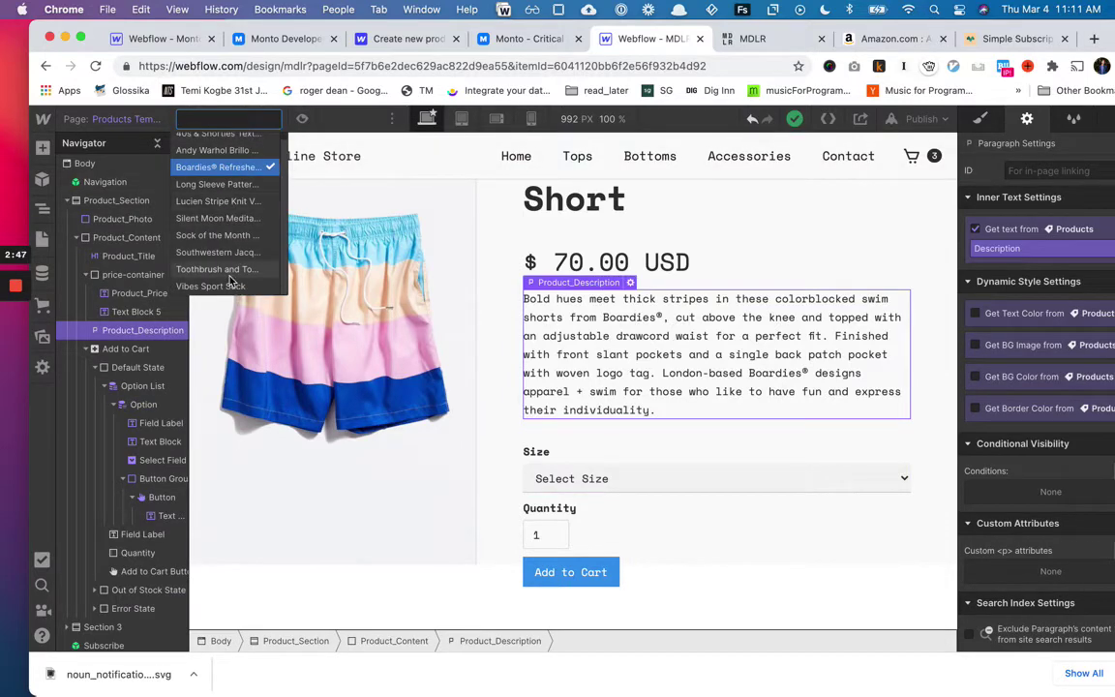
pyautogui.click(228, 285)
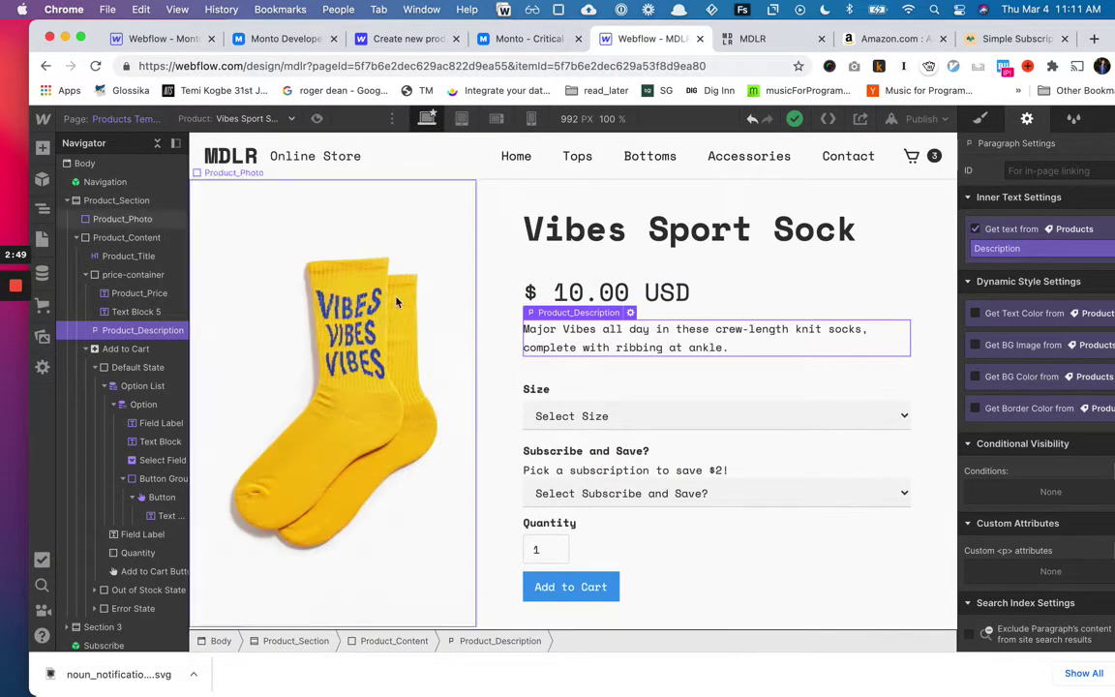
pyautogui.click(654, 469)
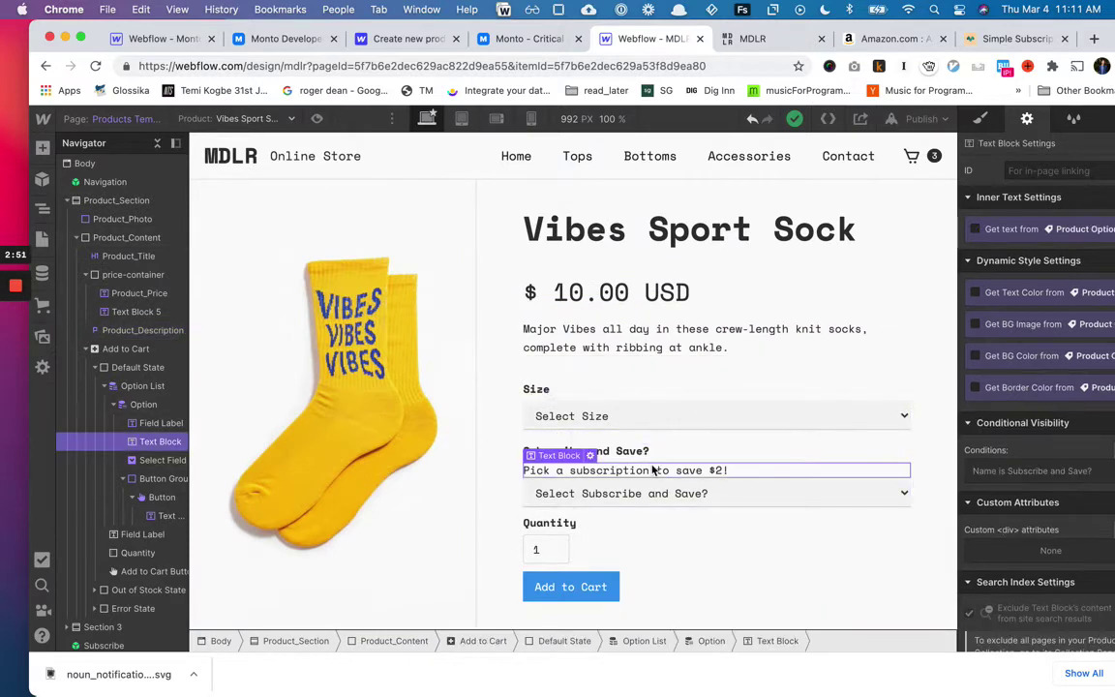
pyautogui.press('Delete')
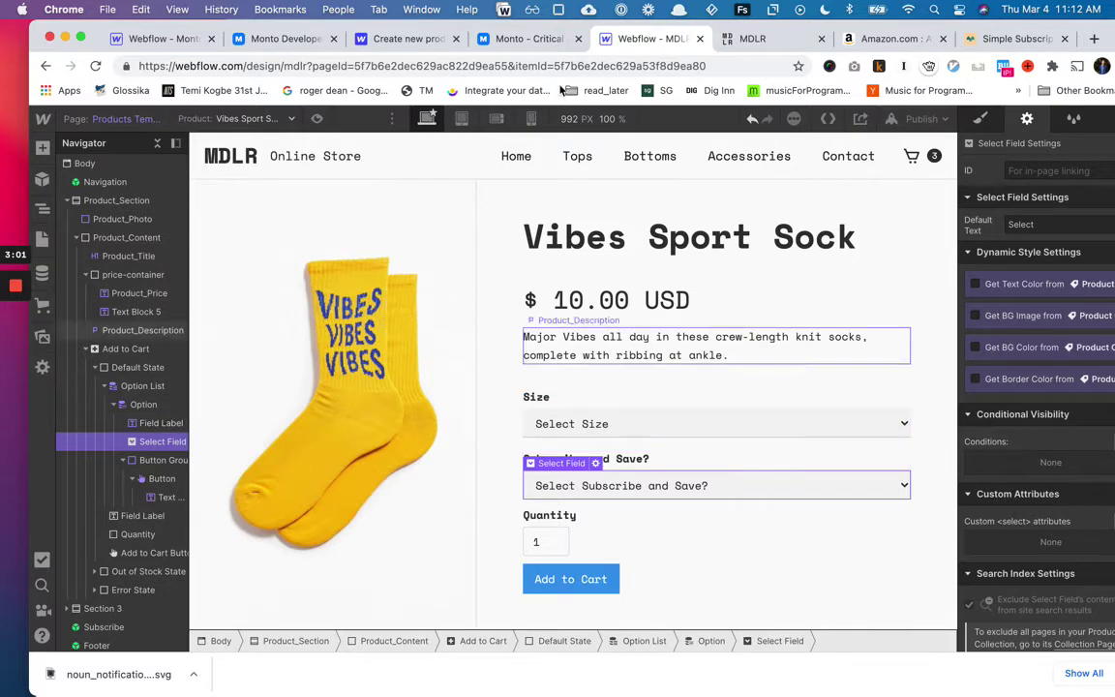
# Look over the Bees shirt variant selector demo and Monto plans, then return to the MDLR designer.
pyautogui.click(426, 43)
pyautogui.scroll(10, 593, 323)
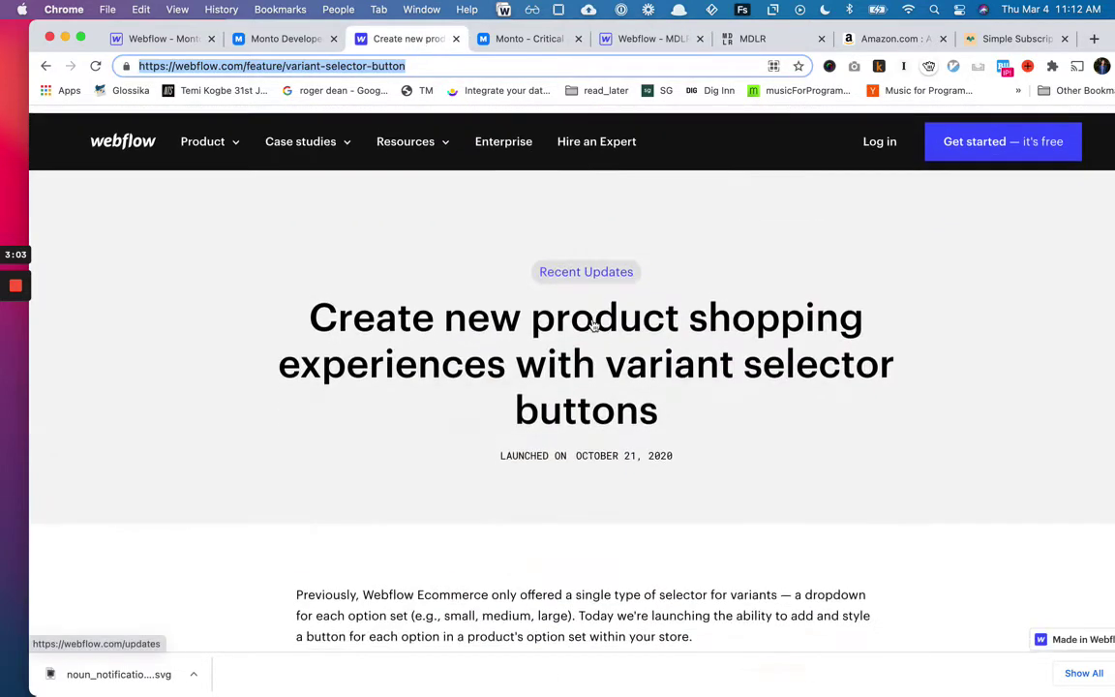
pyautogui.moveTo(694, 467); pyautogui.dragTo(576, 448)
pyautogui.click(577, 444)
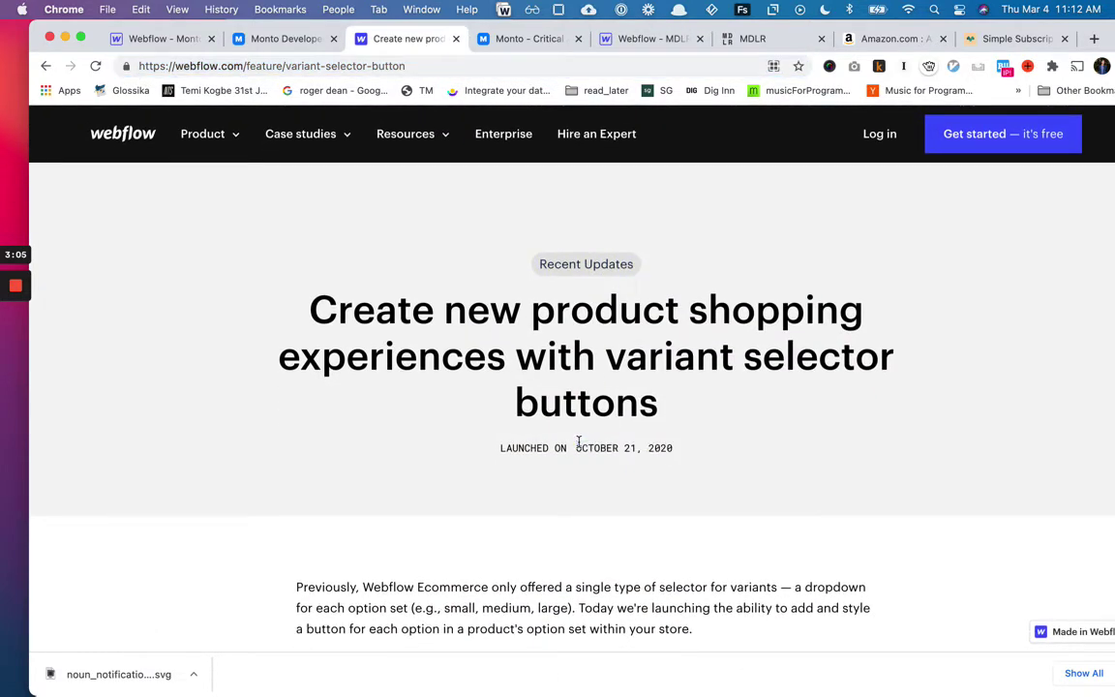
pyautogui.scroll(-5, 579, 442)
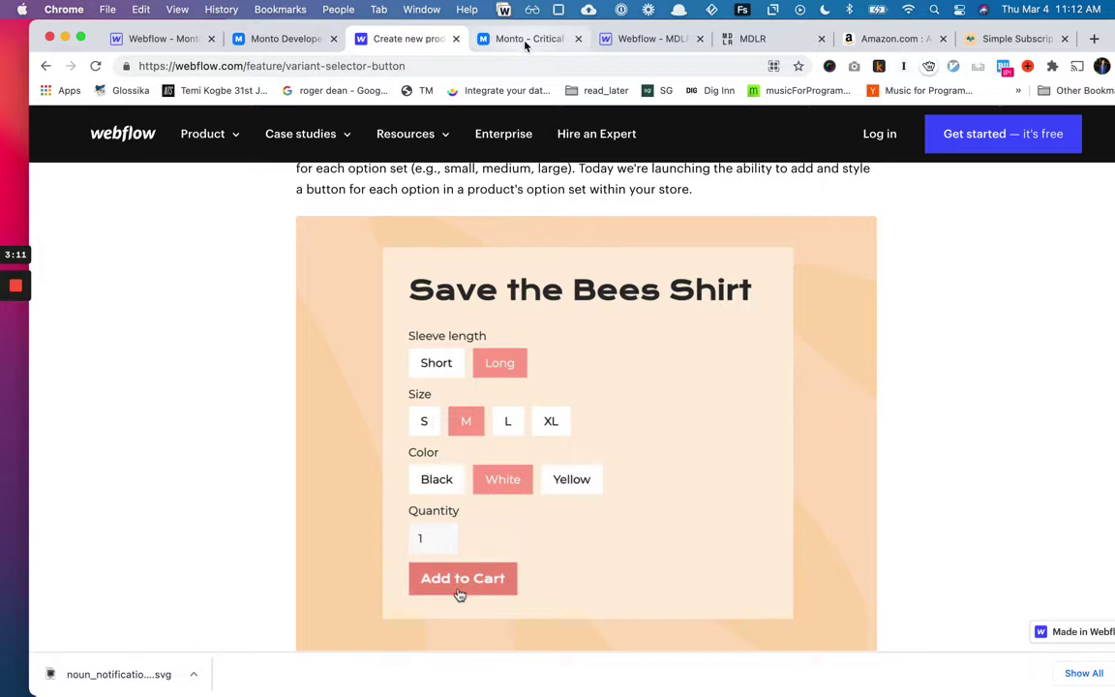
pyautogui.click(474, 36)
pyautogui.click(664, 49)
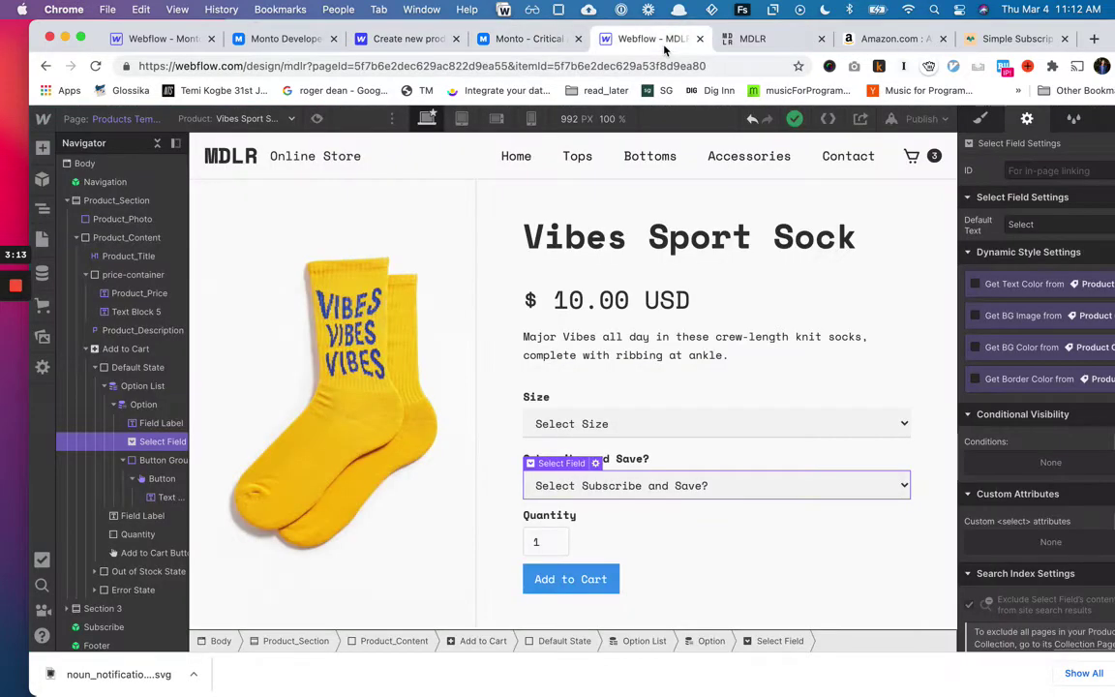
pyautogui.click(555, 396)
pyautogui.click(148, 405)
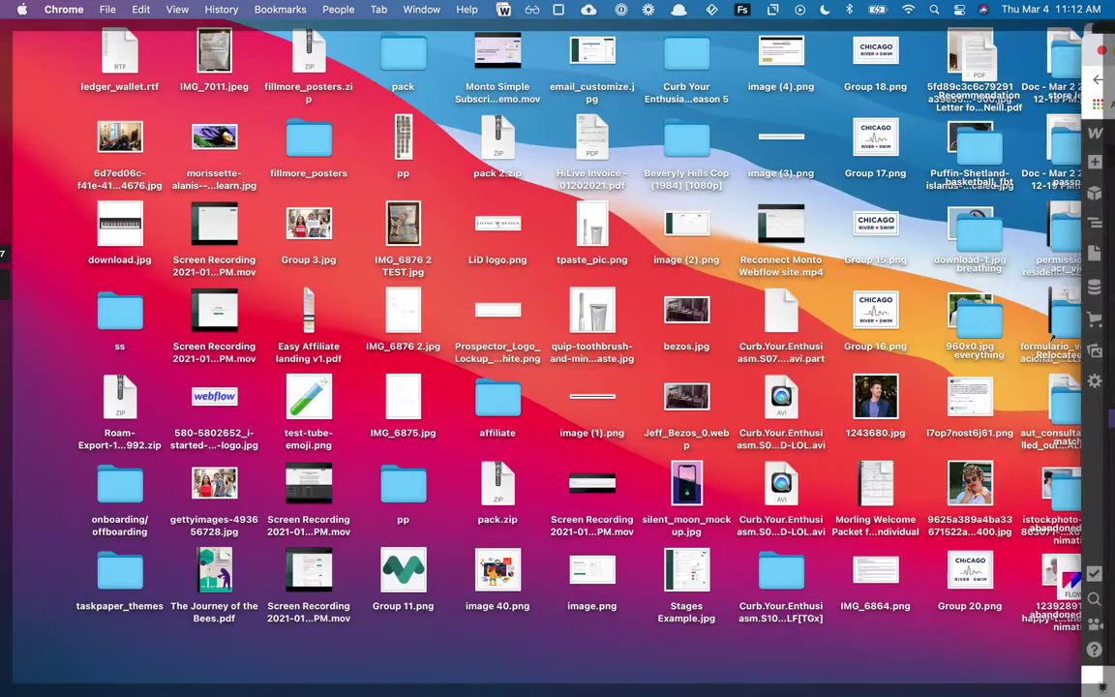
pyautogui.moveTo(1065, 39)
pyautogui.mouseDown()
pyautogui.moveTo(1087, 53)
pyautogui.moveTo(986, 35)
pyautogui.moveTo(1060, 27)
pyautogui.mouseUp()
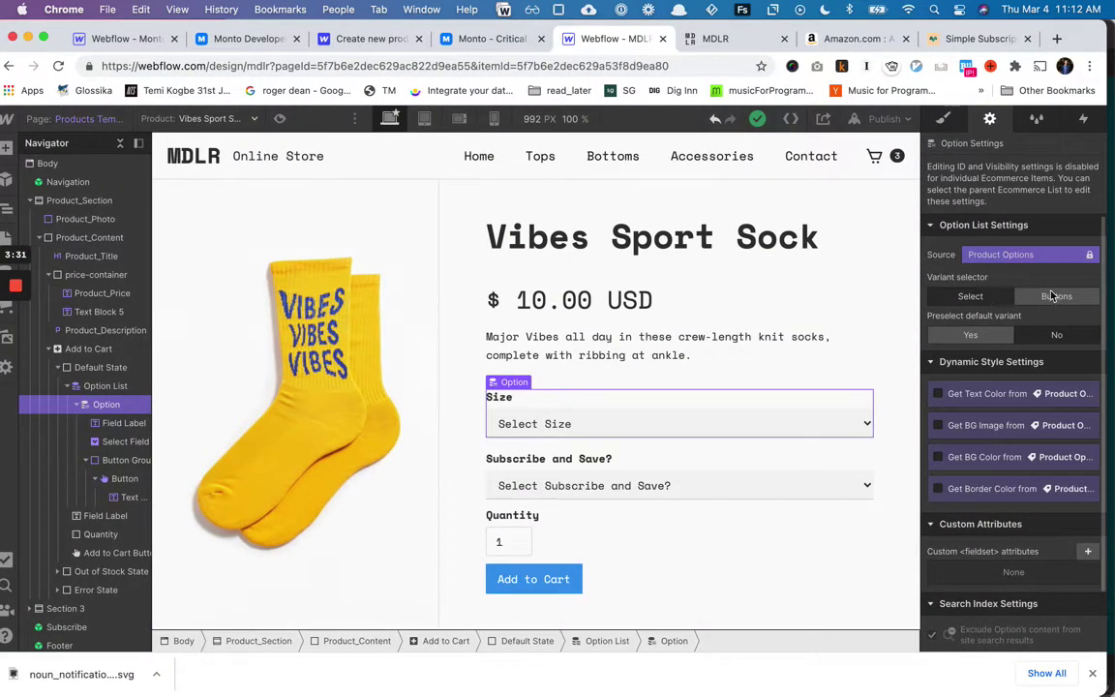
pyautogui.click(1053, 296)
pyautogui.click(992, 302)
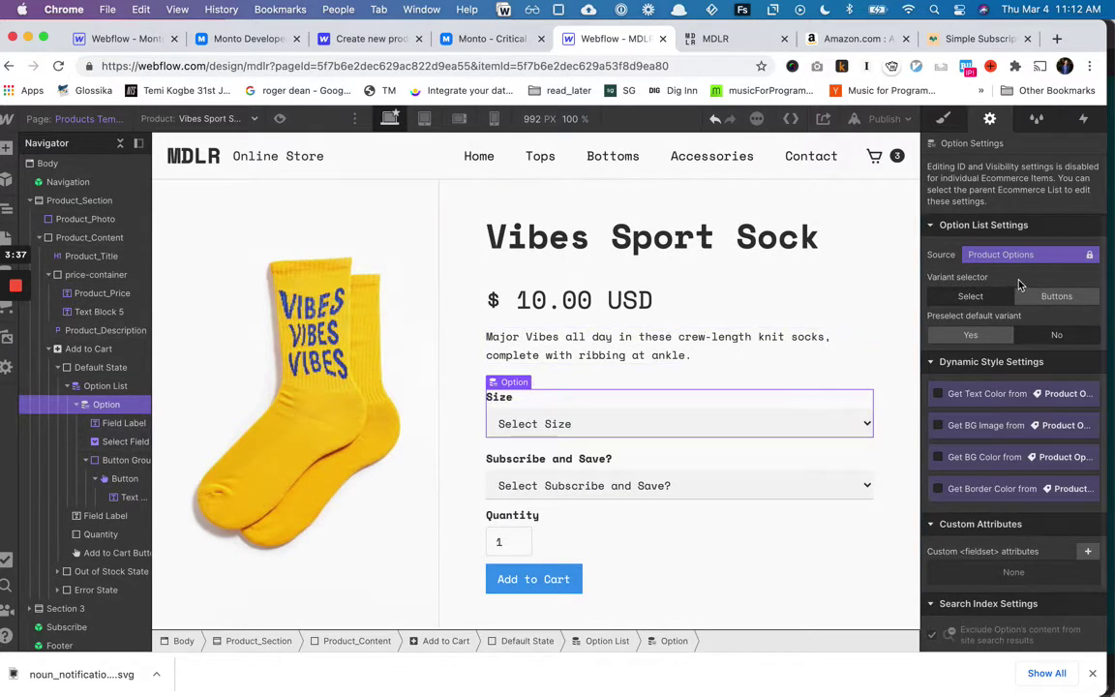
pyautogui.click(1028, 296)
pyautogui.click(982, 298)
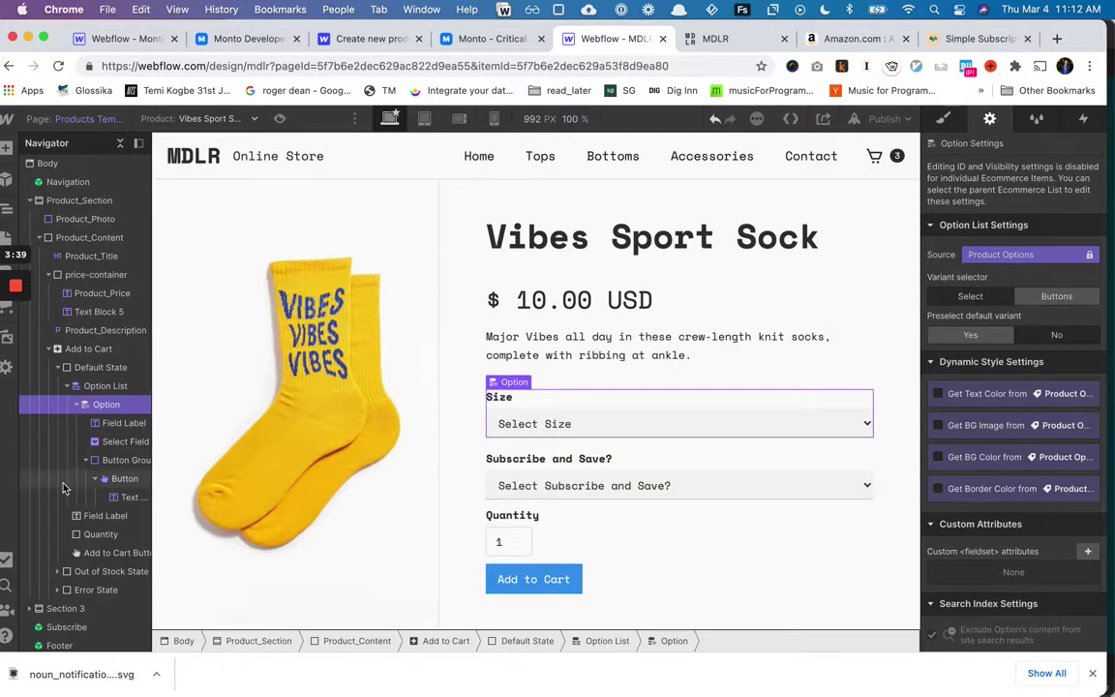
# Replace the Add to Cart block with a fresh one from Quick Find in Product_Content.
pyautogui.click(89, 351)
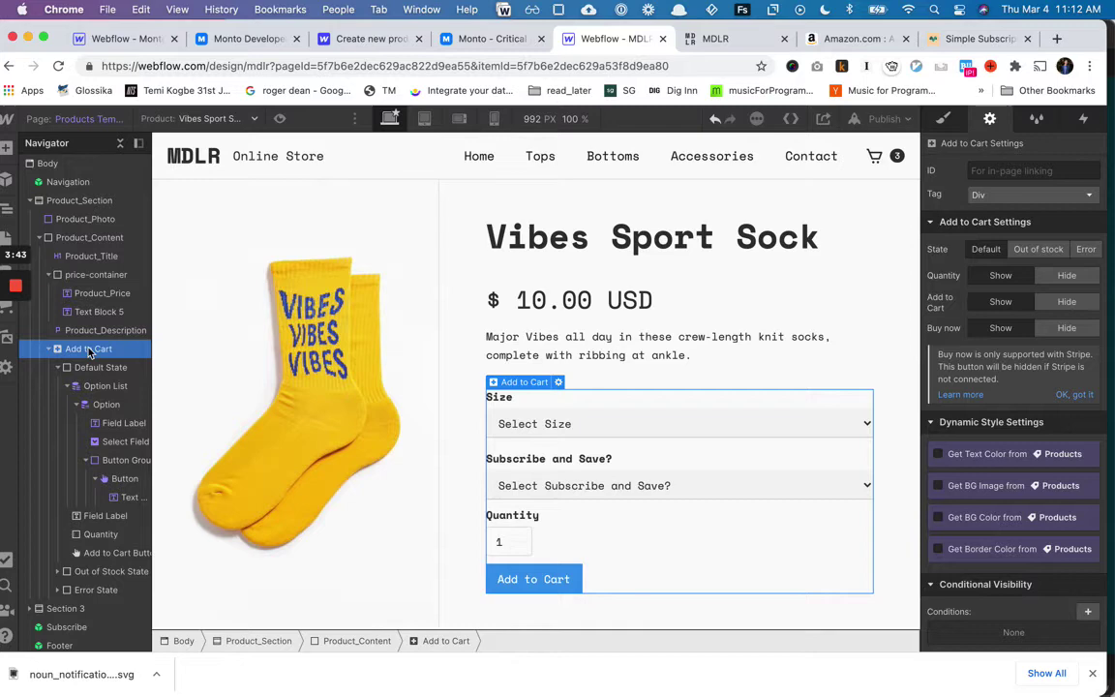
pyautogui.press('Delete')
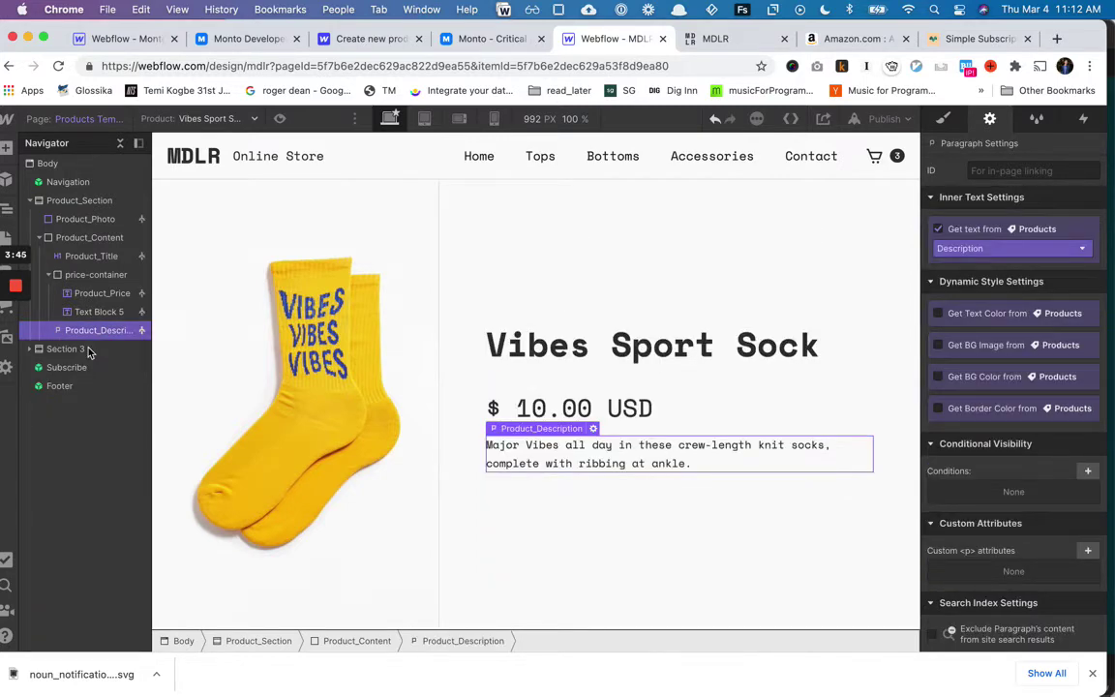
pyautogui.press('super+e')
pyautogui.write('add')
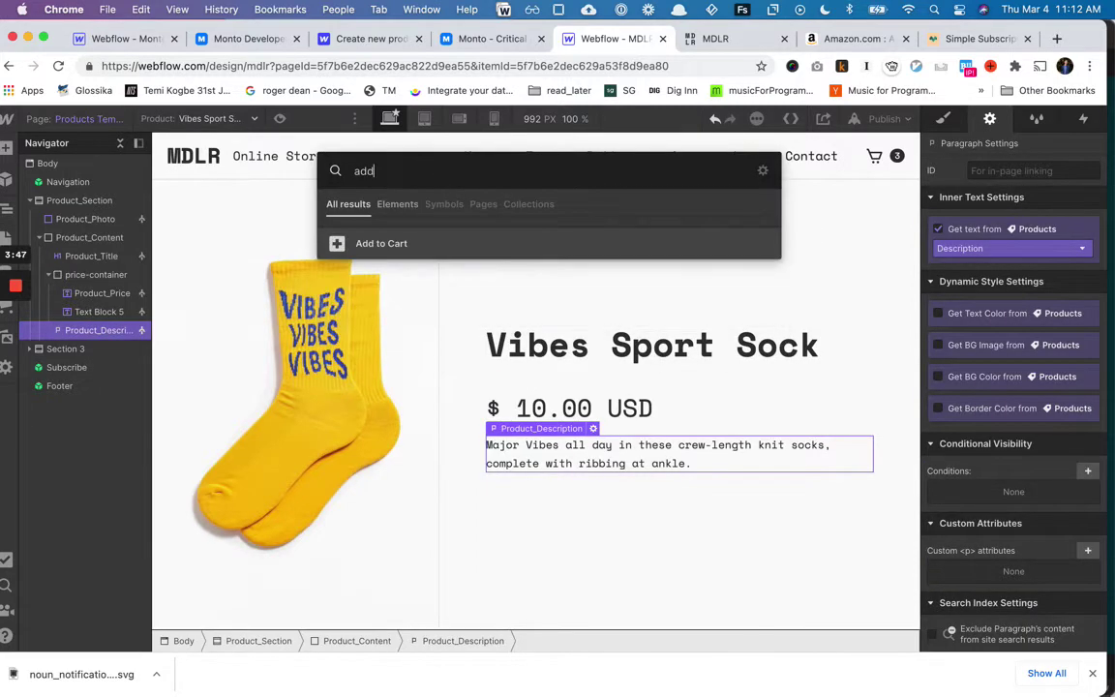
pyautogui.moveTo(367, 243); pyautogui.dragTo(528, 484)
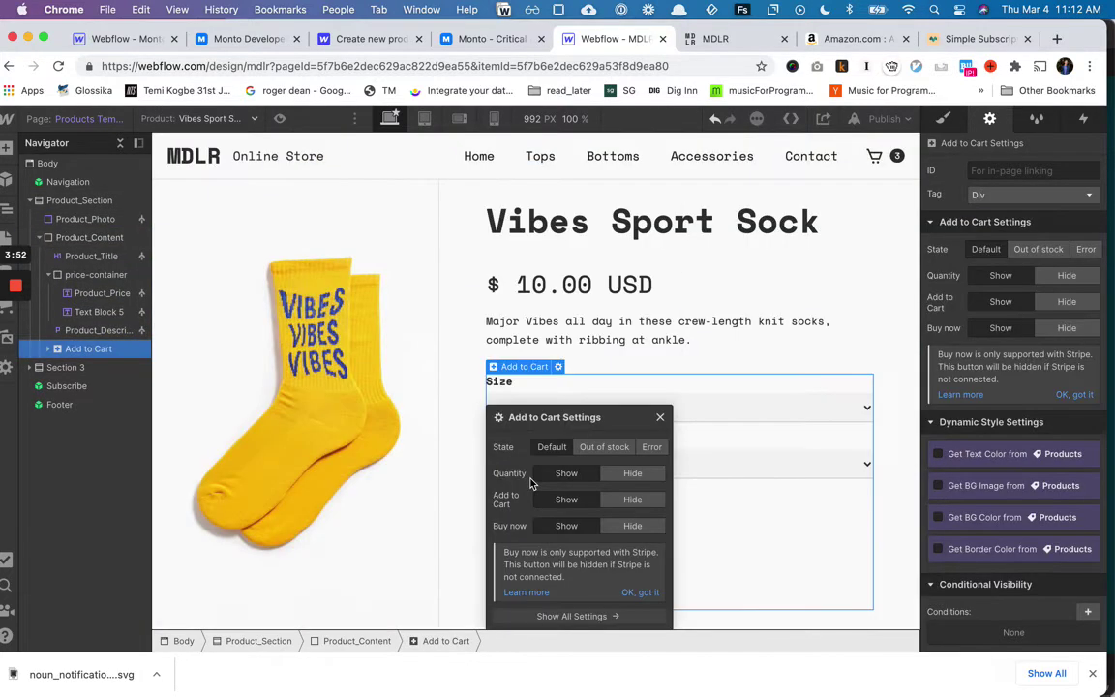
pyautogui.click(661, 419)
# Set the Option element under Default State > Option List to the Buttons variant selector.
pyautogui.click(49, 351)
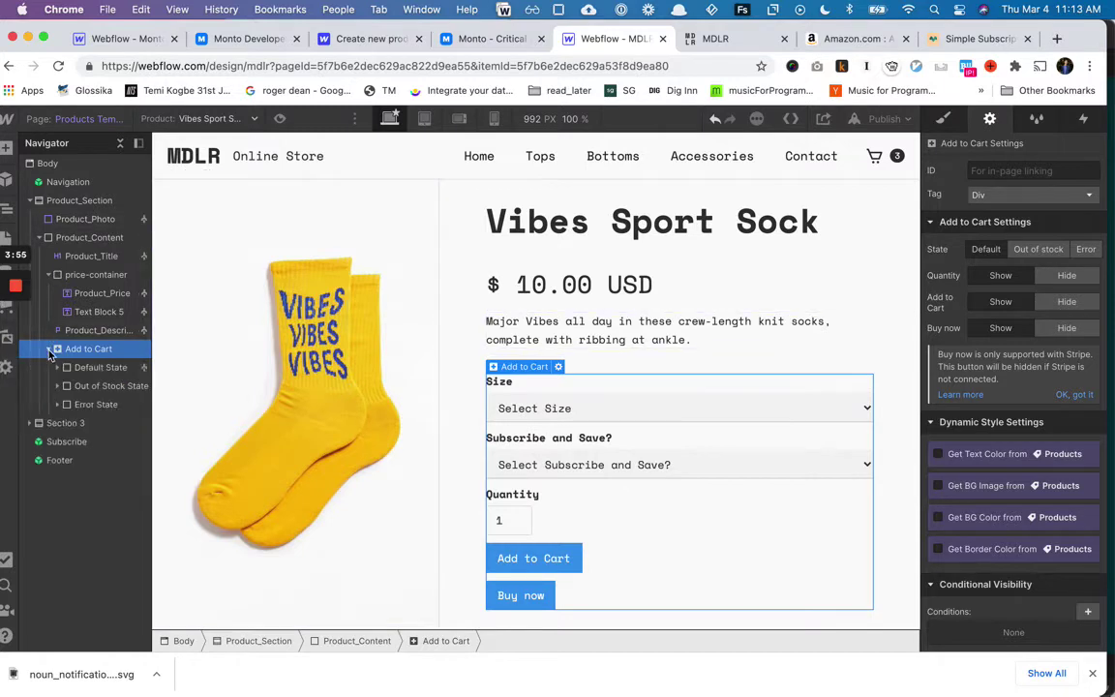
pyautogui.click(57, 367)
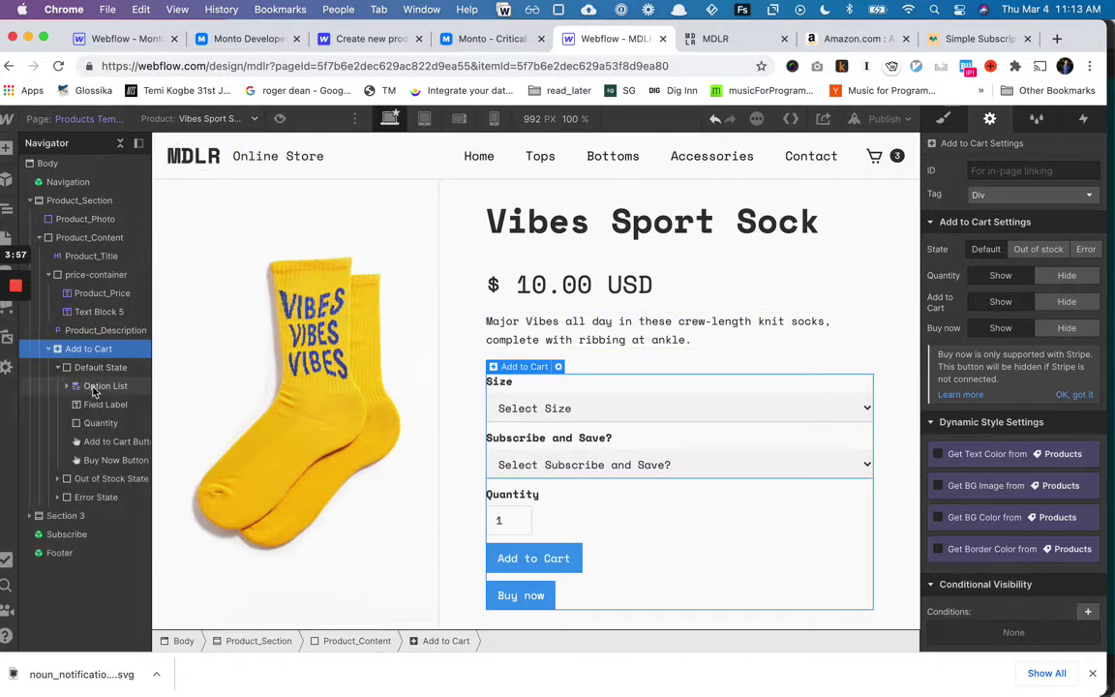
pyautogui.click(94, 387)
pyautogui.click(67, 385)
pyautogui.click(103, 404)
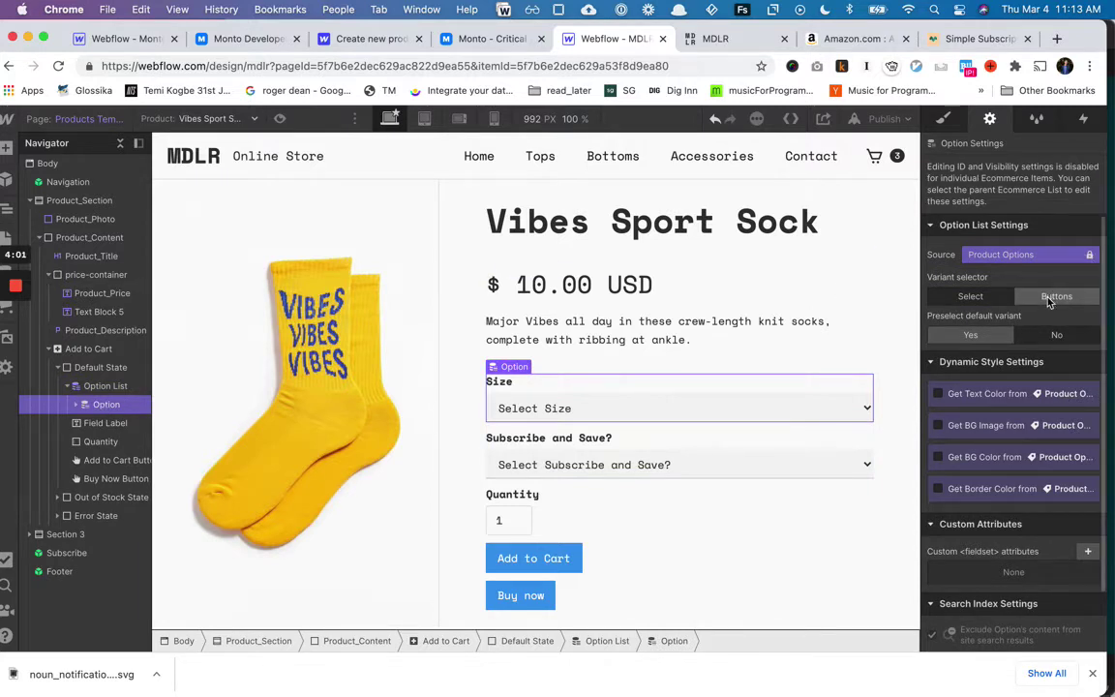
pyautogui.click(1048, 299)
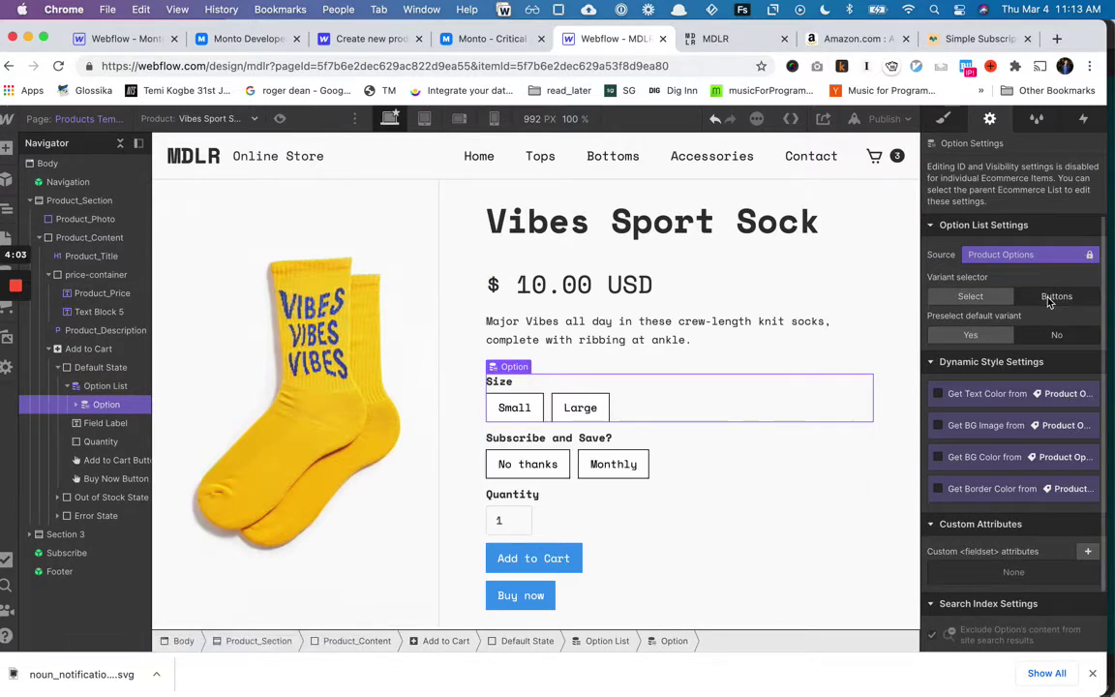
# Drag a Text Block from Quick Find into the Option element beneath each option label.
pyautogui.click(625, 363)
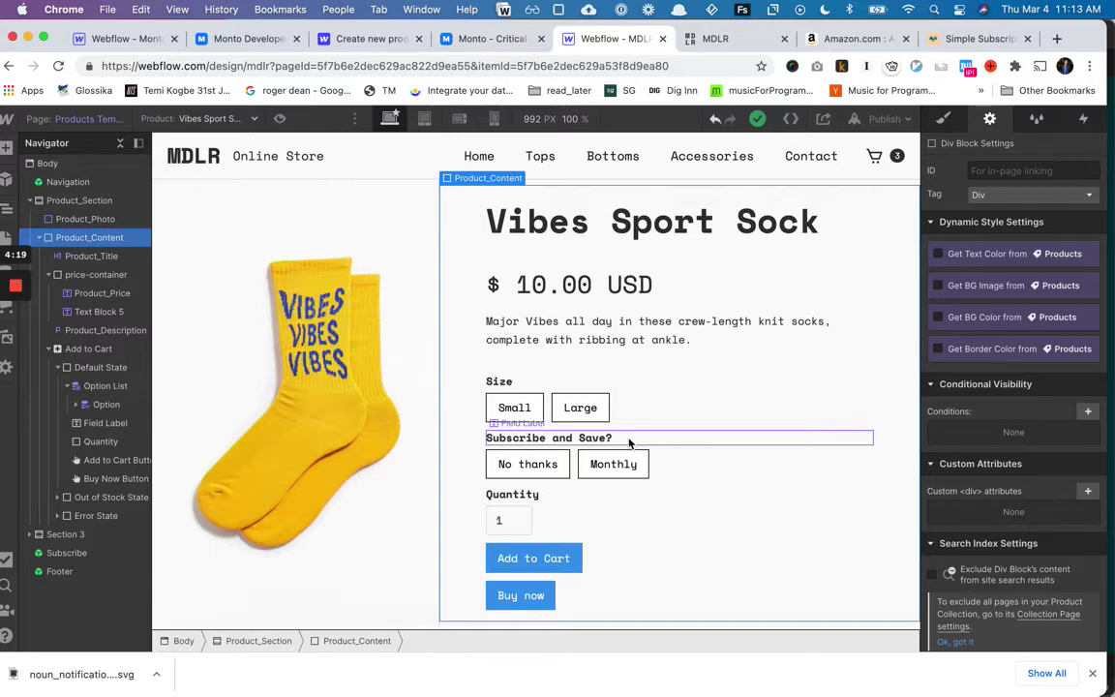
pyautogui.press('super+e')
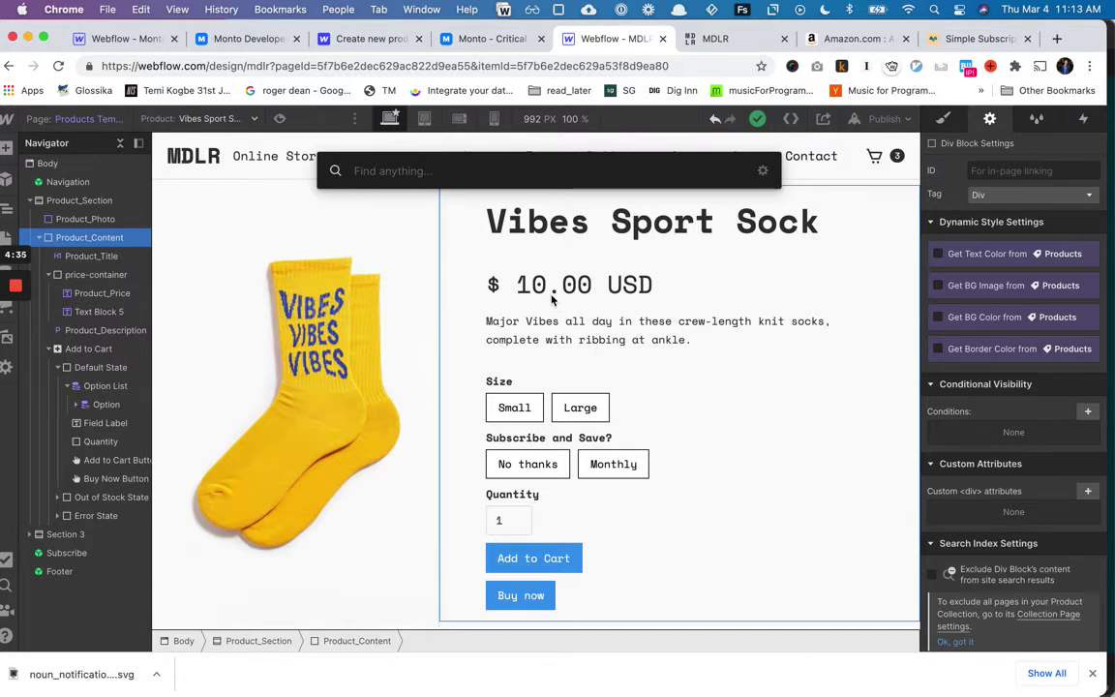
pyautogui.press('super+t')
pyautogui.write('e')
pyautogui.press('super+w')
pyautogui.write('text')
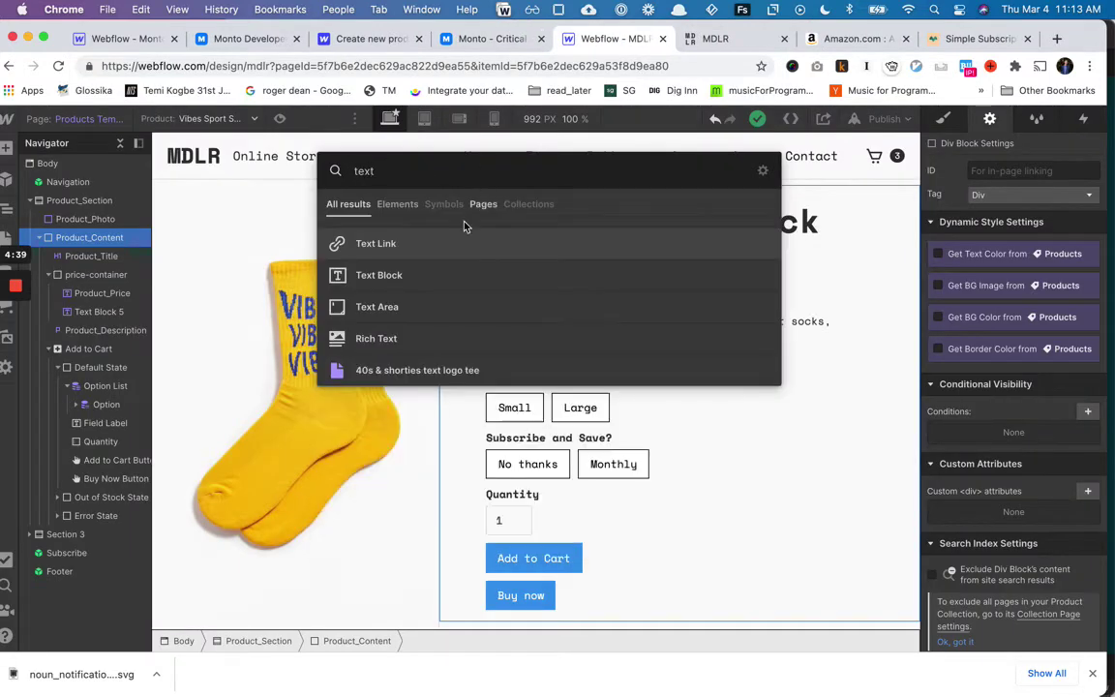
pyautogui.moveTo(410, 276); pyautogui.dragTo(597, 445)
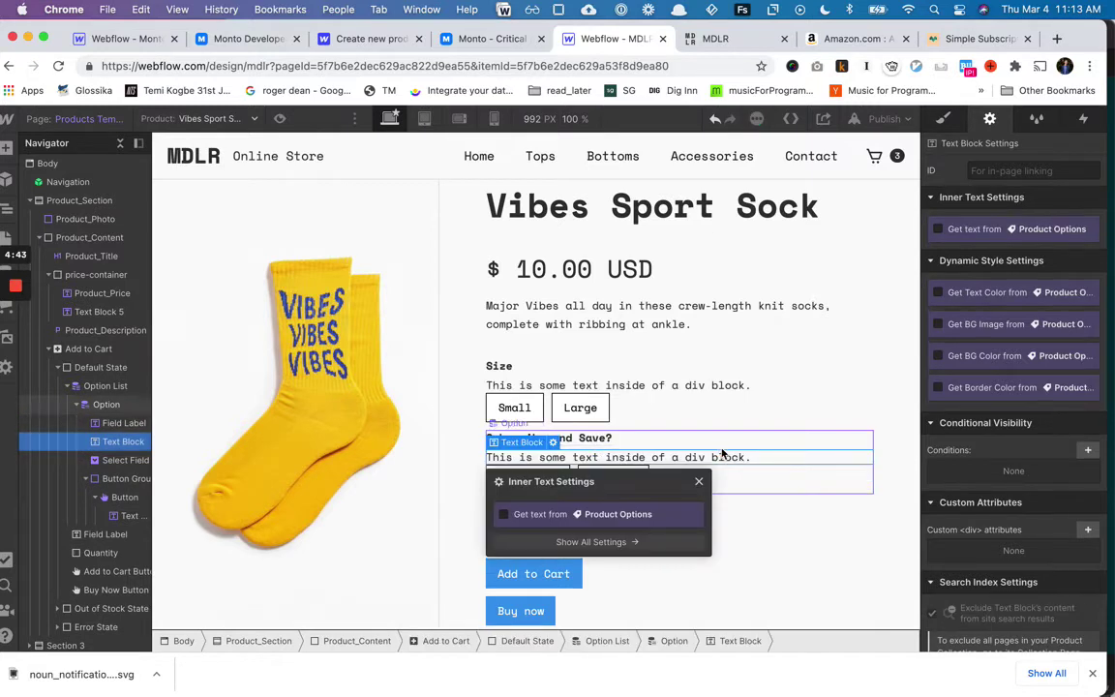
# Replace the Text Block's placeholder with 'Subscribe and pay only $8'.
pyautogui.doubleClick(719, 456)
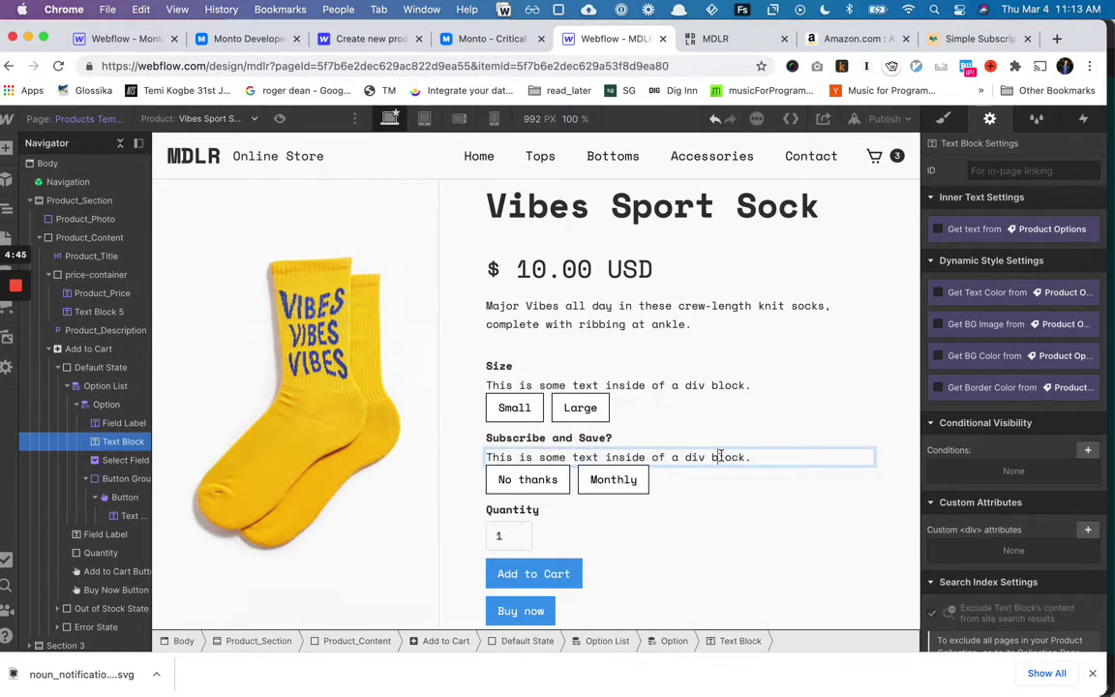
pyautogui.tripleClick(719, 456)
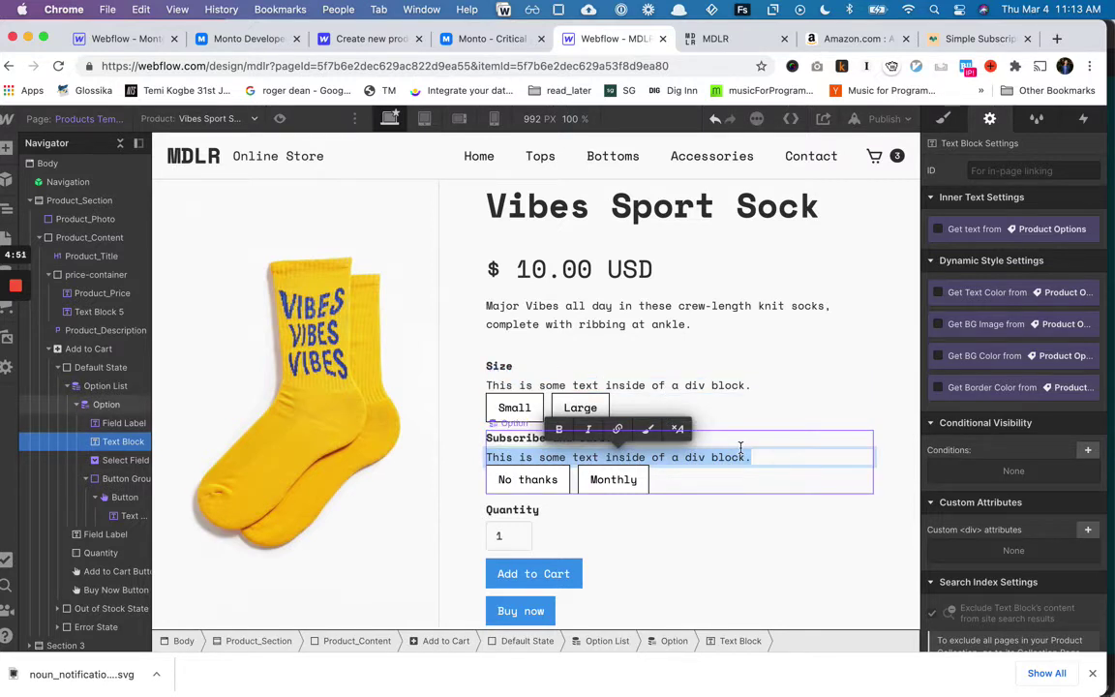
pyautogui.write('Subscriptions')
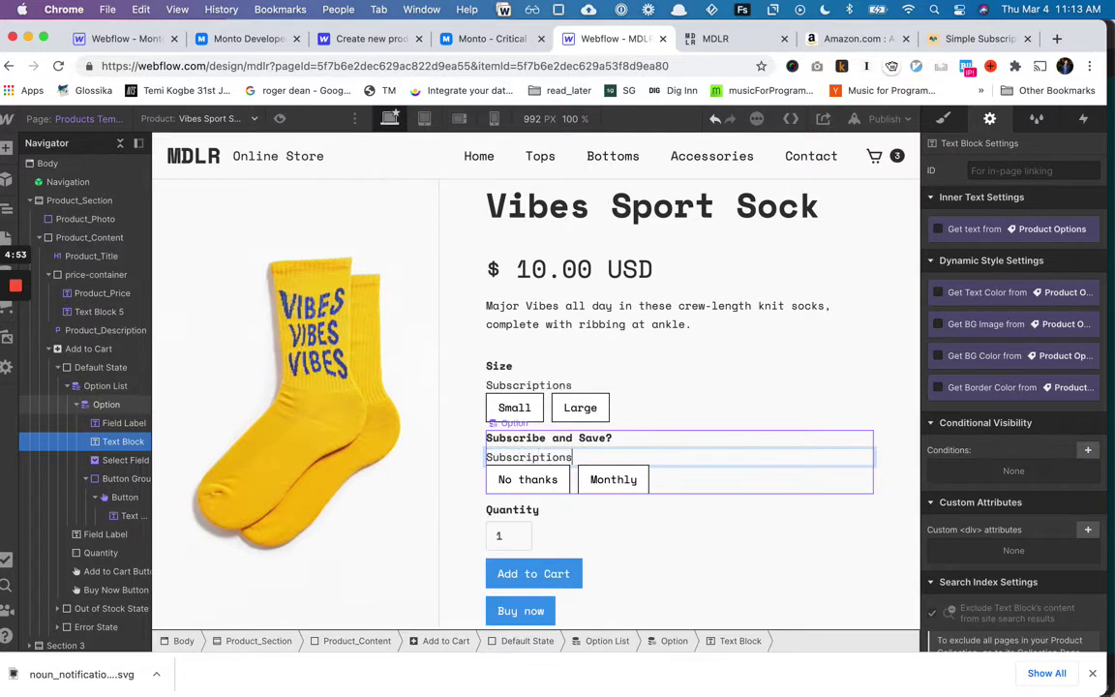
pyautogui.write(' save 20%')
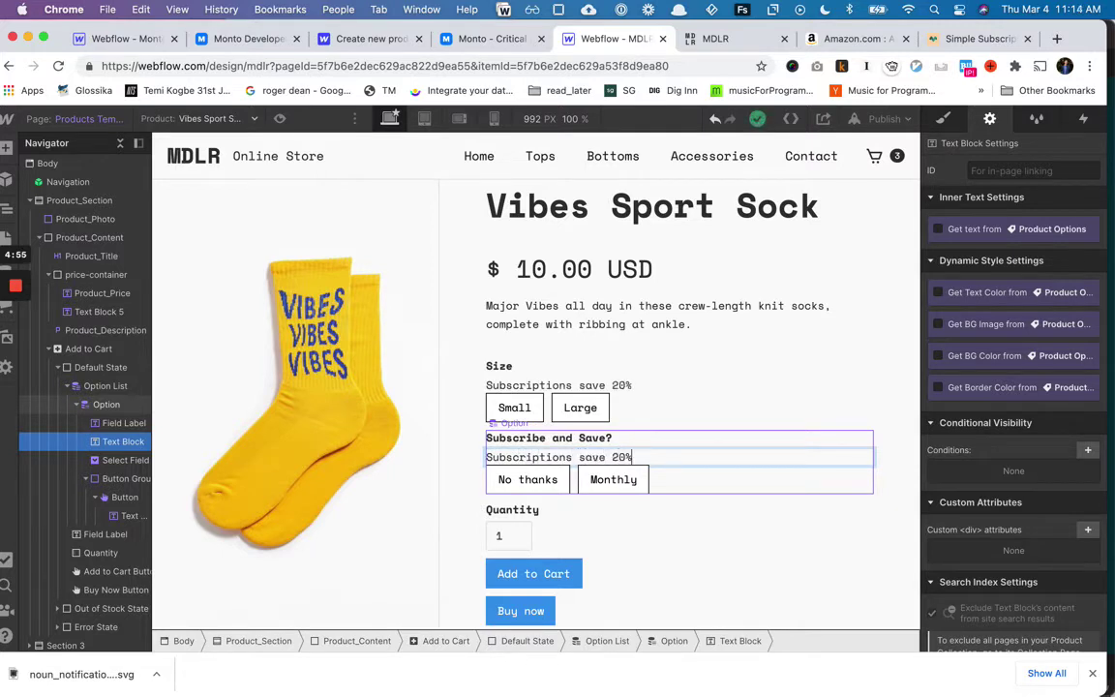
pyautogui.write('!')
pyautogui.press('super+a')
pyautogui.press('BackSpace')
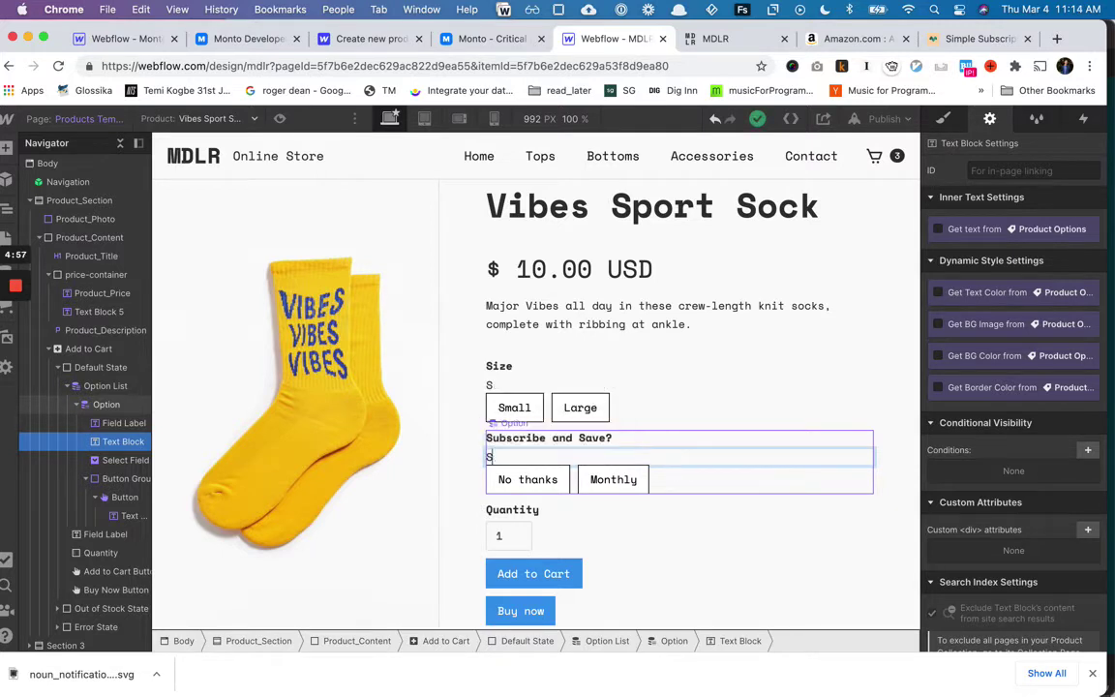
pyautogui.write('Subscribe and pay')
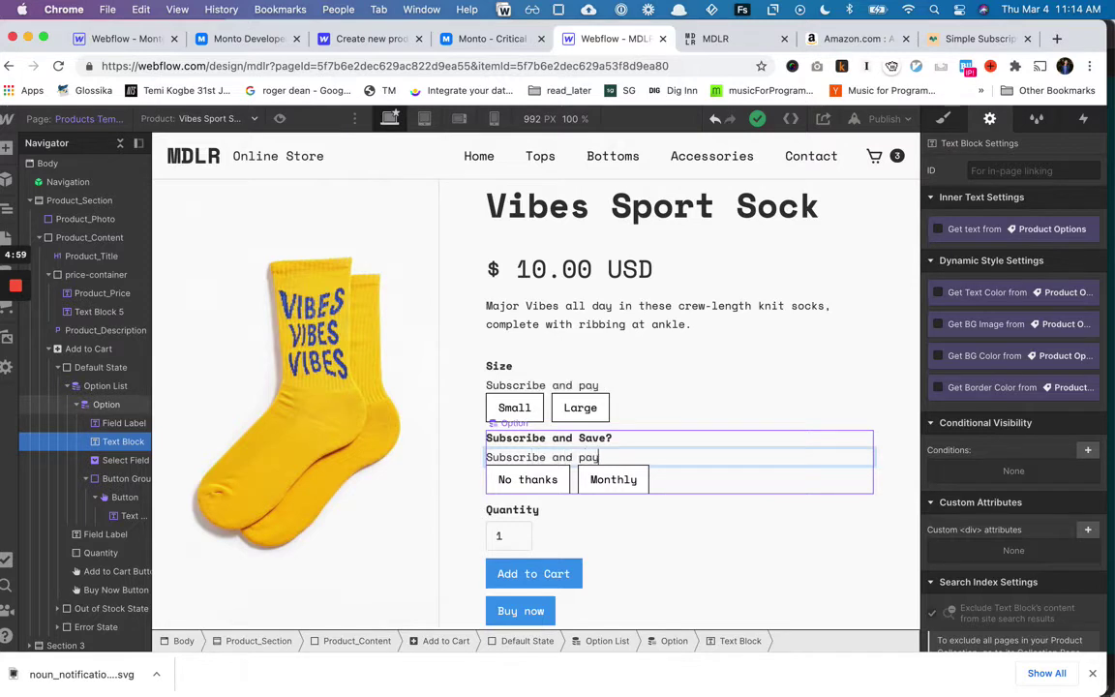
pyautogui.write(' only $8/mo')
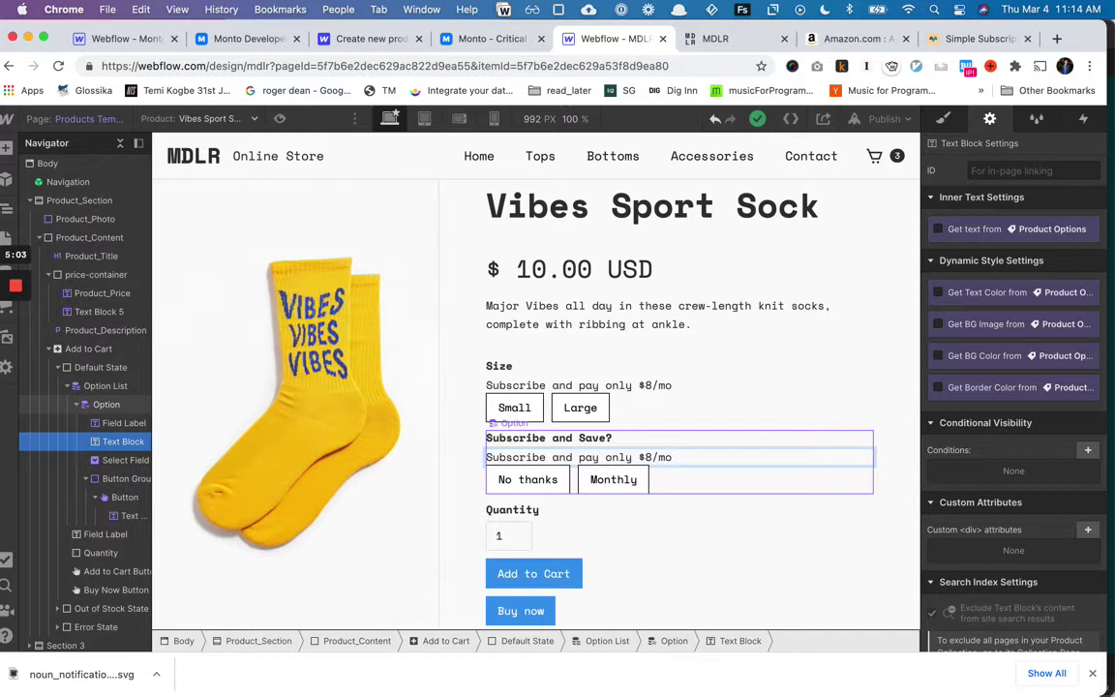
pyautogui.press('BackSpace')
pyautogui.press('BackSpace')
pyautogui.press('BackSpace')
pyautogui.press('Escape')
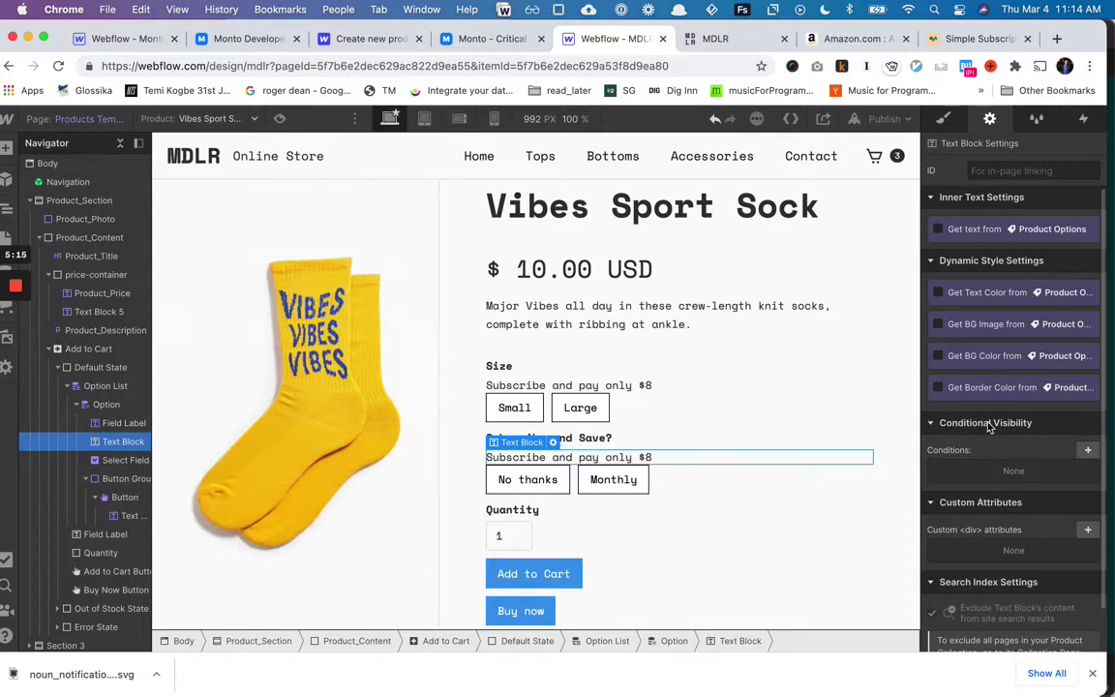
# Add a Conditional Visibility rule showing the $8 note only when Name equals 'Subscribe and Save?'.
pyautogui.press('s')
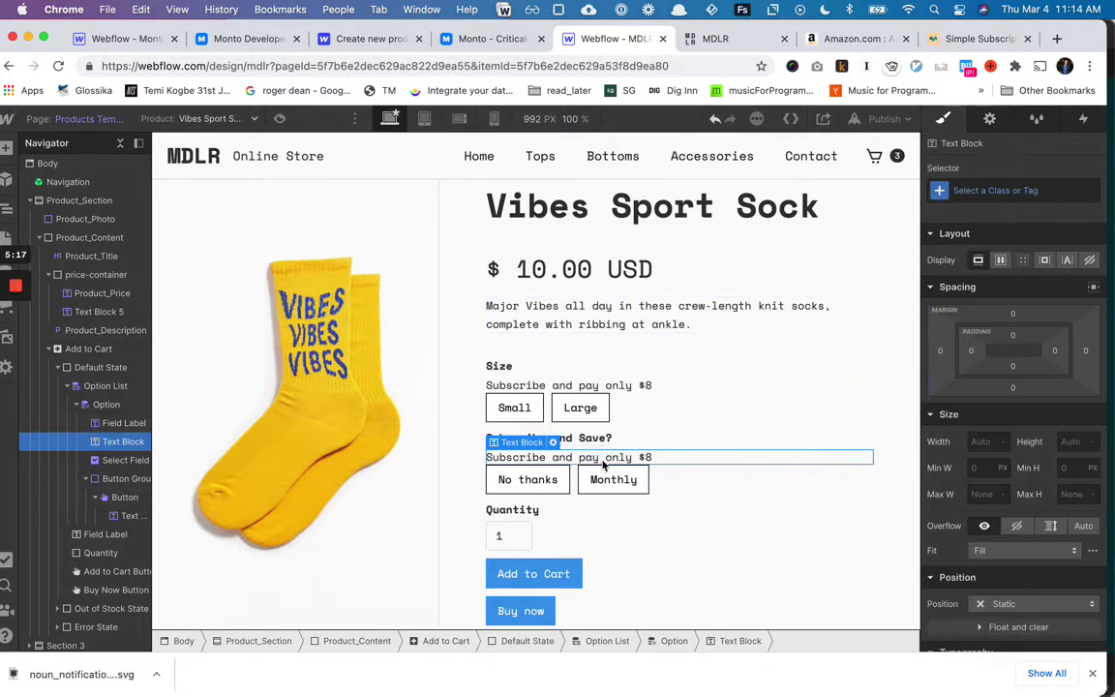
pyautogui.click(989, 118)
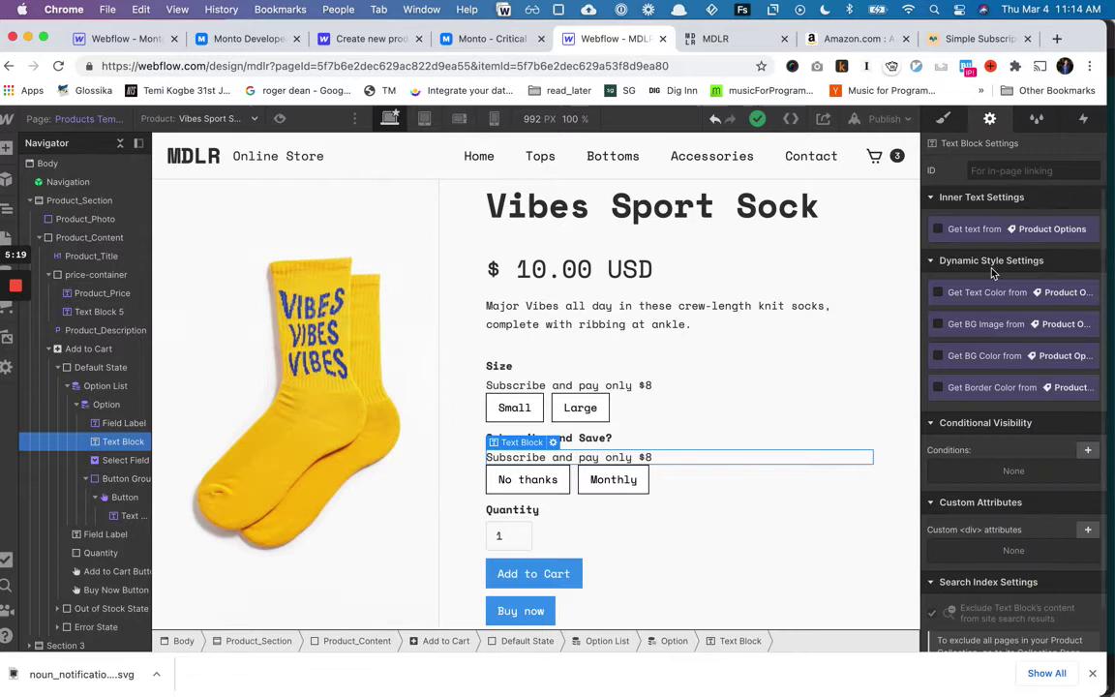
pyautogui.click(1086, 449)
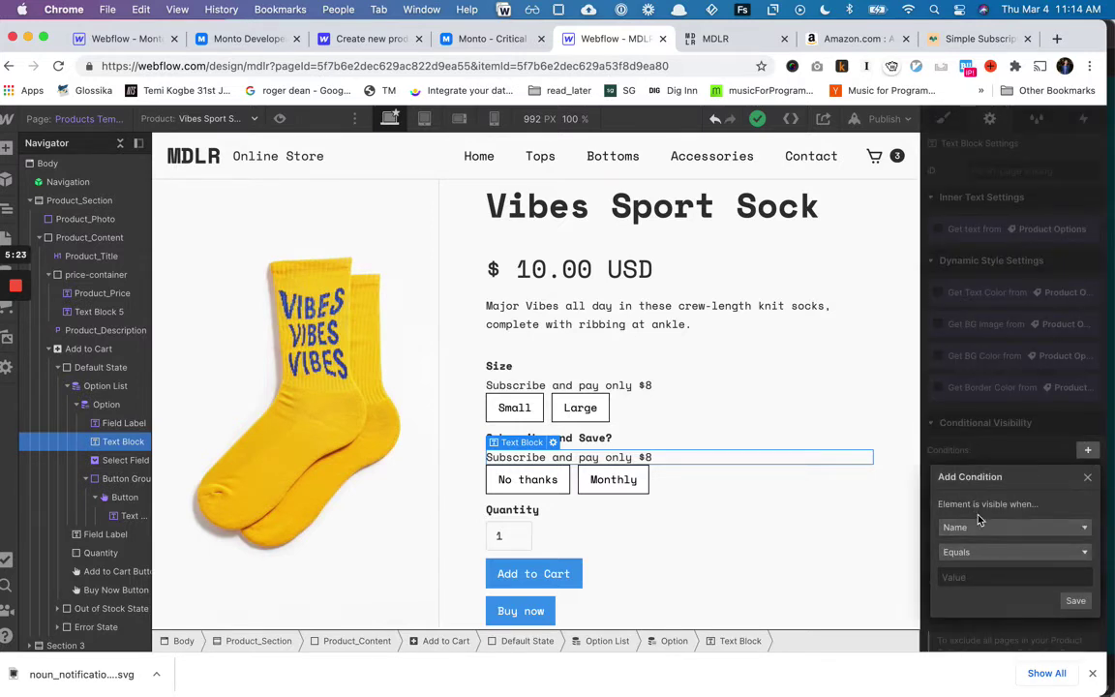
pyautogui.click(962, 578)
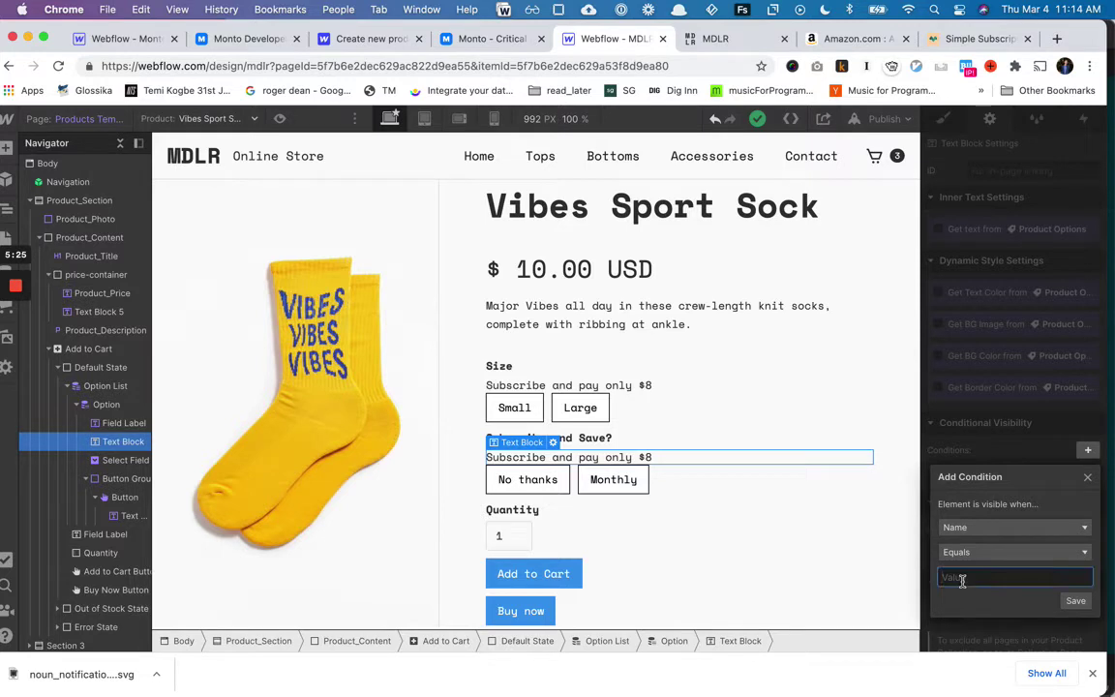
pyautogui.write('Subscribe and Save?')
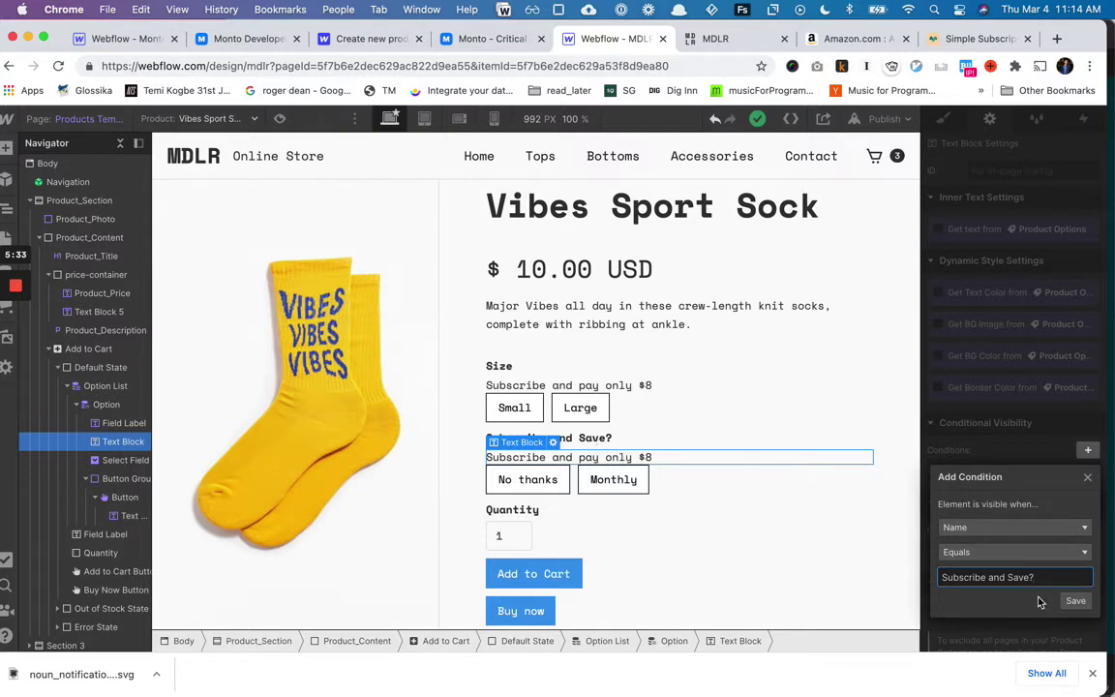
pyautogui.click(1076, 600)
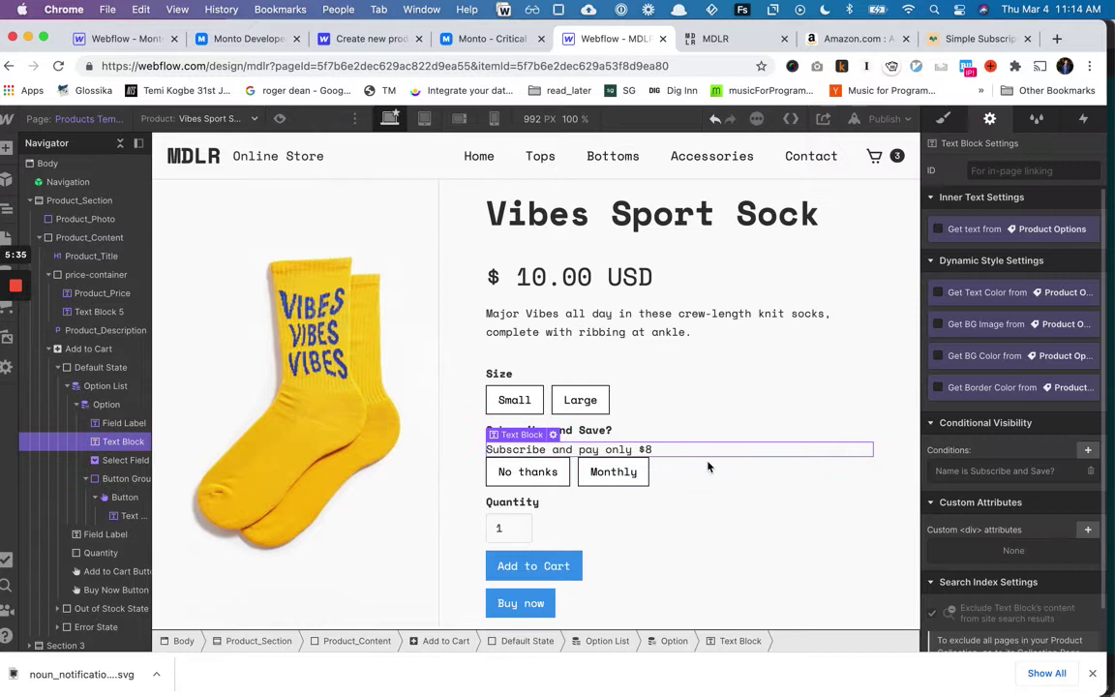
pyautogui.click(662, 431)
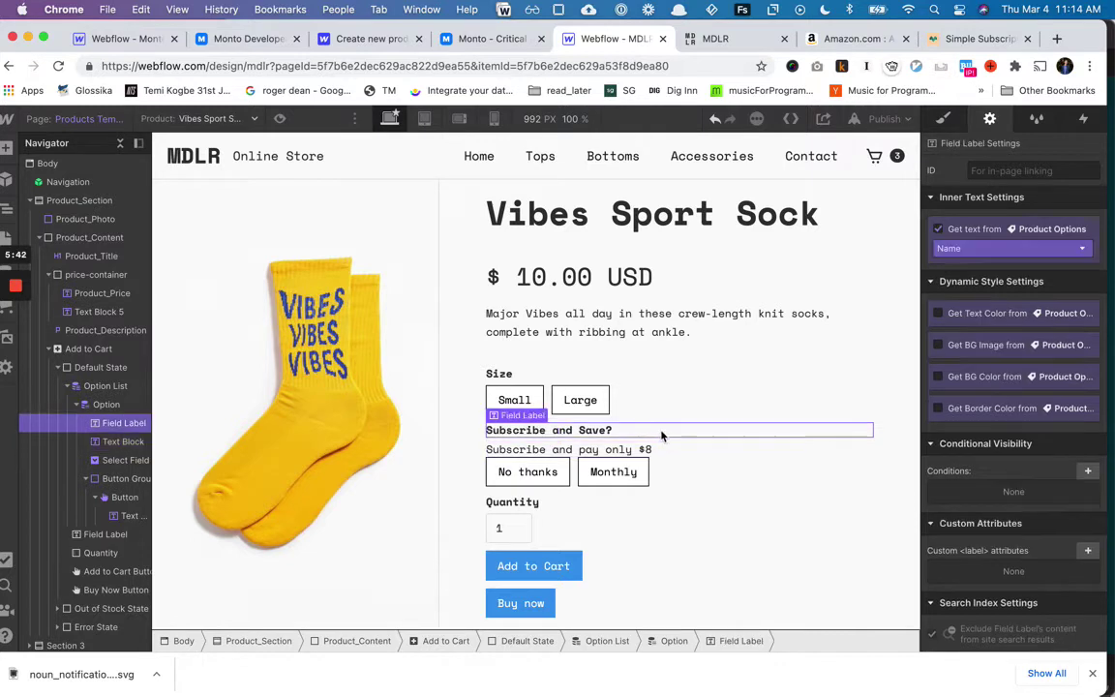
pyautogui.click(733, 349)
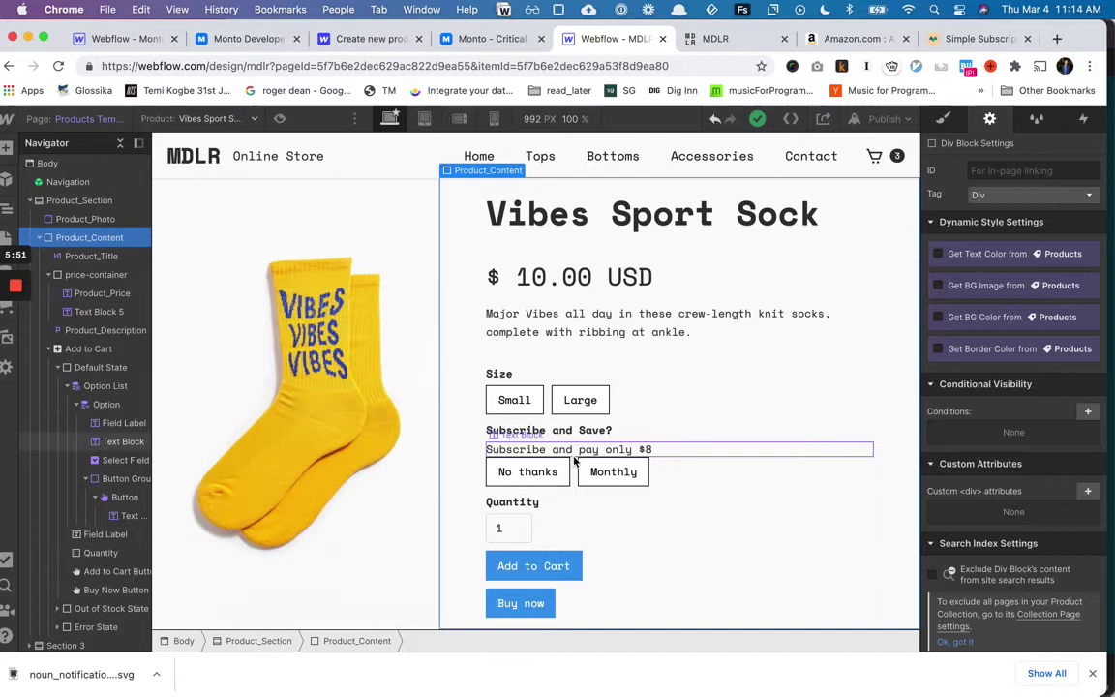
pyautogui.click(585, 467)
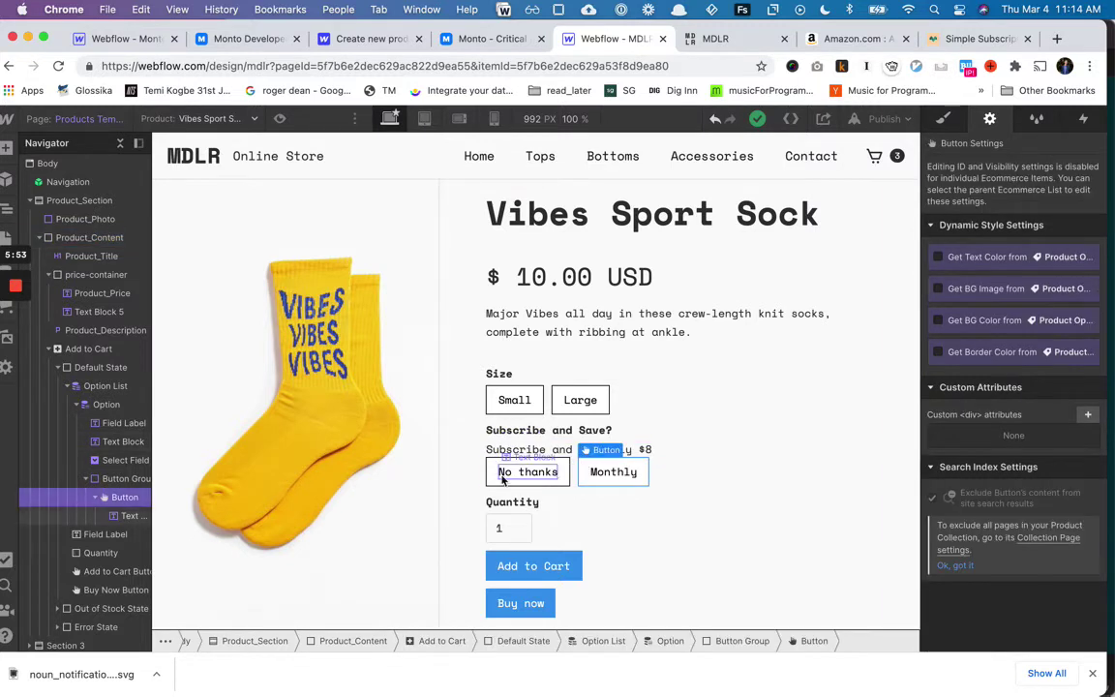
# Give the Button Group a 5px top margin and the Subscribe and Save? label 19px.
pyautogui.click(112, 477)
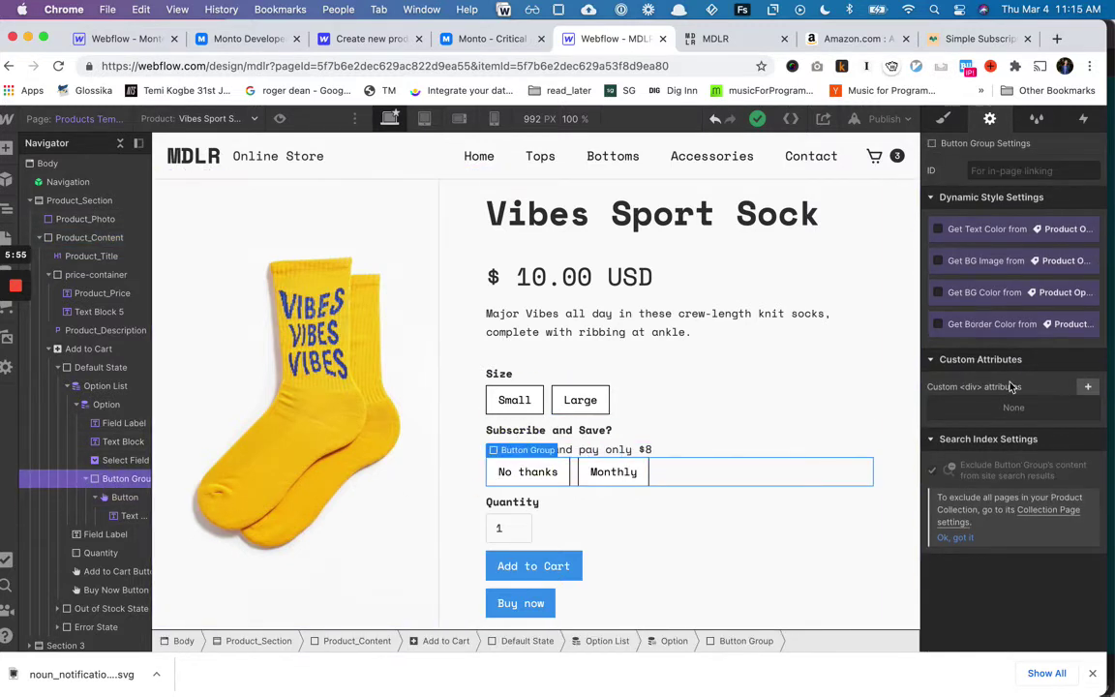
pyautogui.click(944, 120)
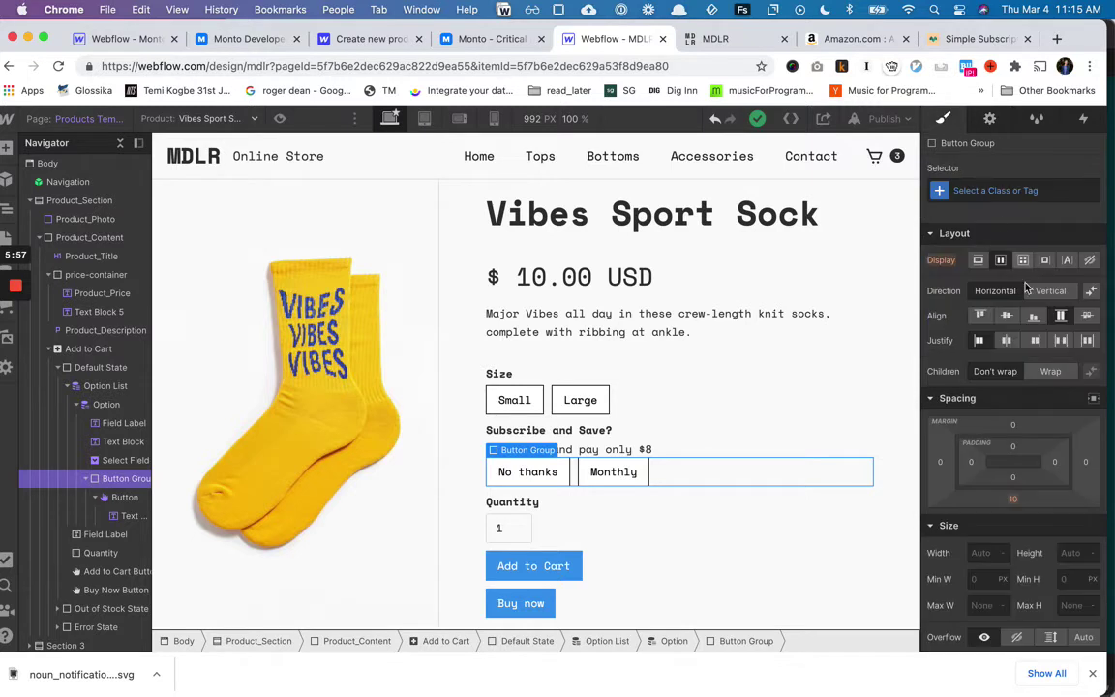
pyautogui.moveTo(1020, 427); pyautogui.dragTo(1020, 423)
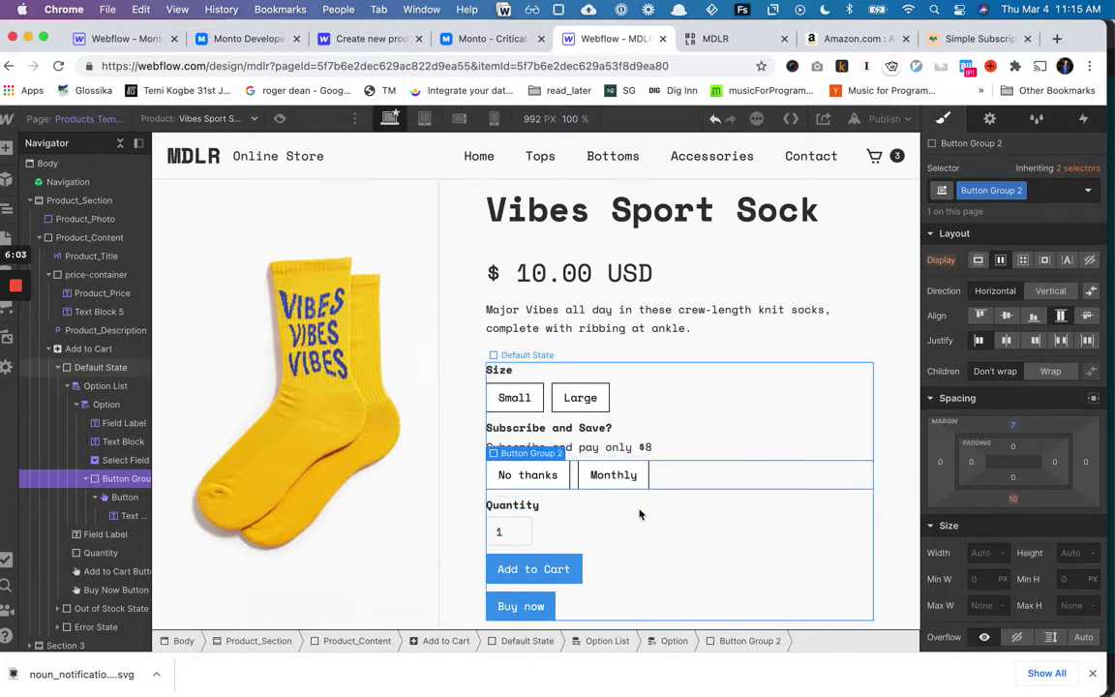
pyautogui.click(667, 431)
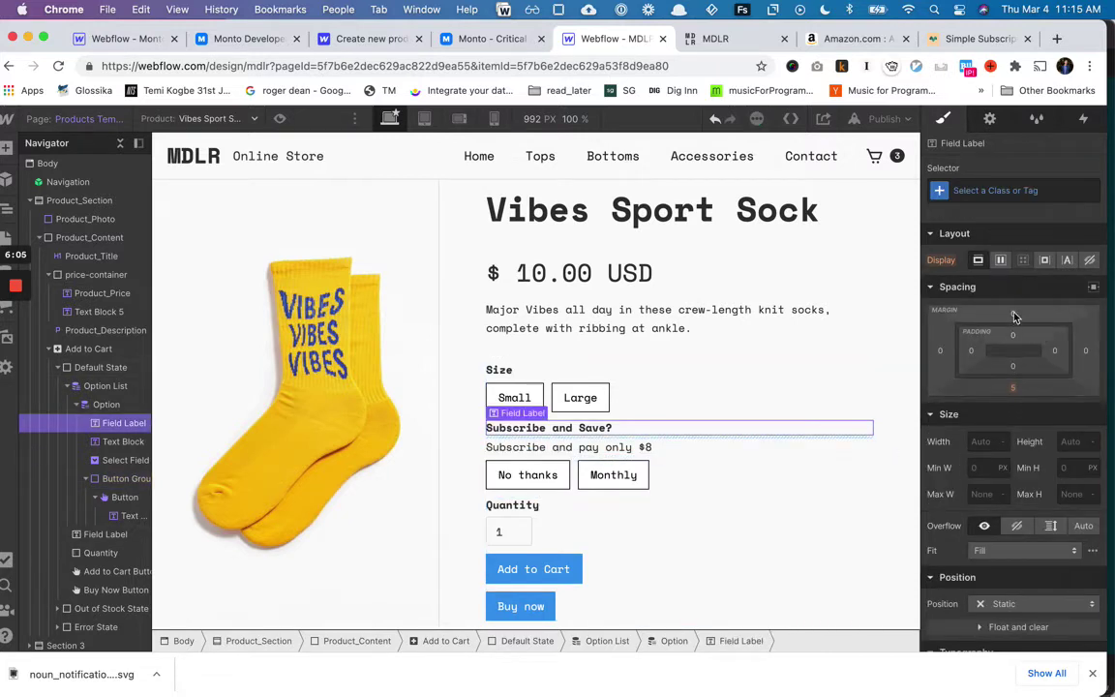
pyautogui.moveTo(1012, 312); pyautogui.dragTo(1014, 302)
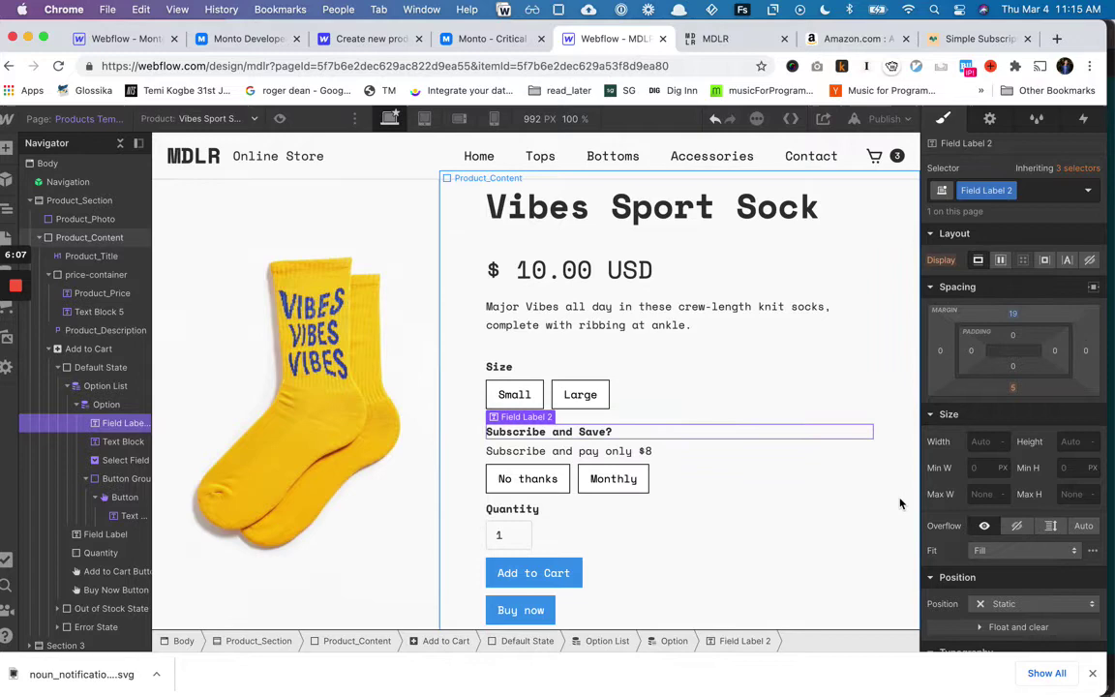
# Select the product content container, the $8 note and the description paragraph in turn.
pyautogui.click(899, 504)
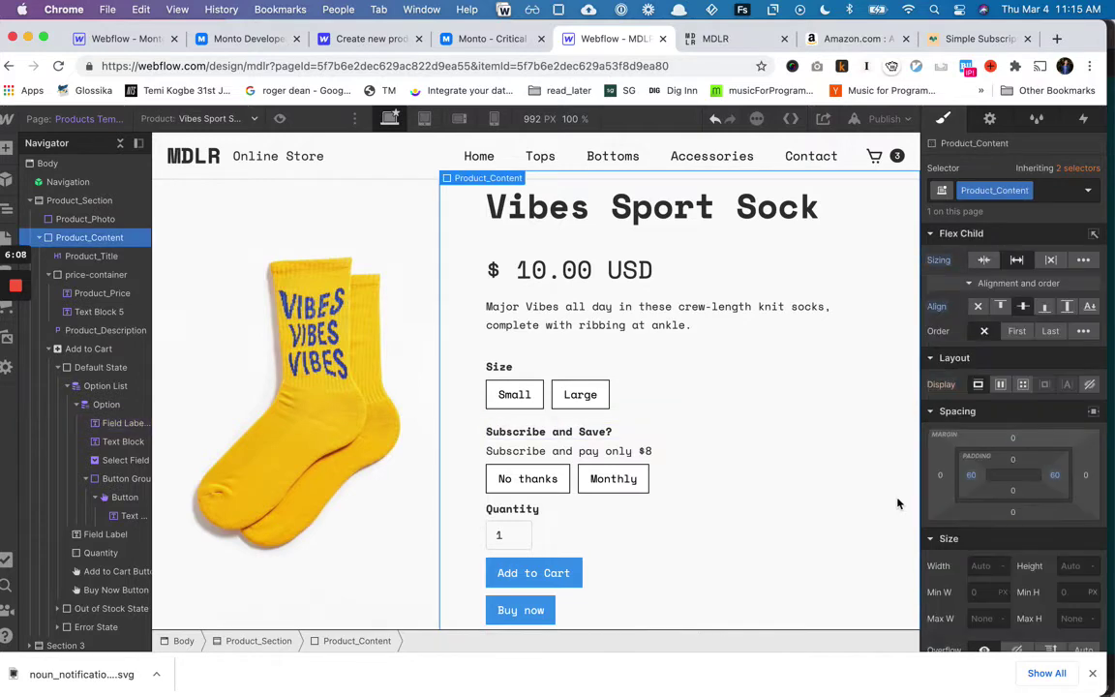
pyautogui.click(611, 460)
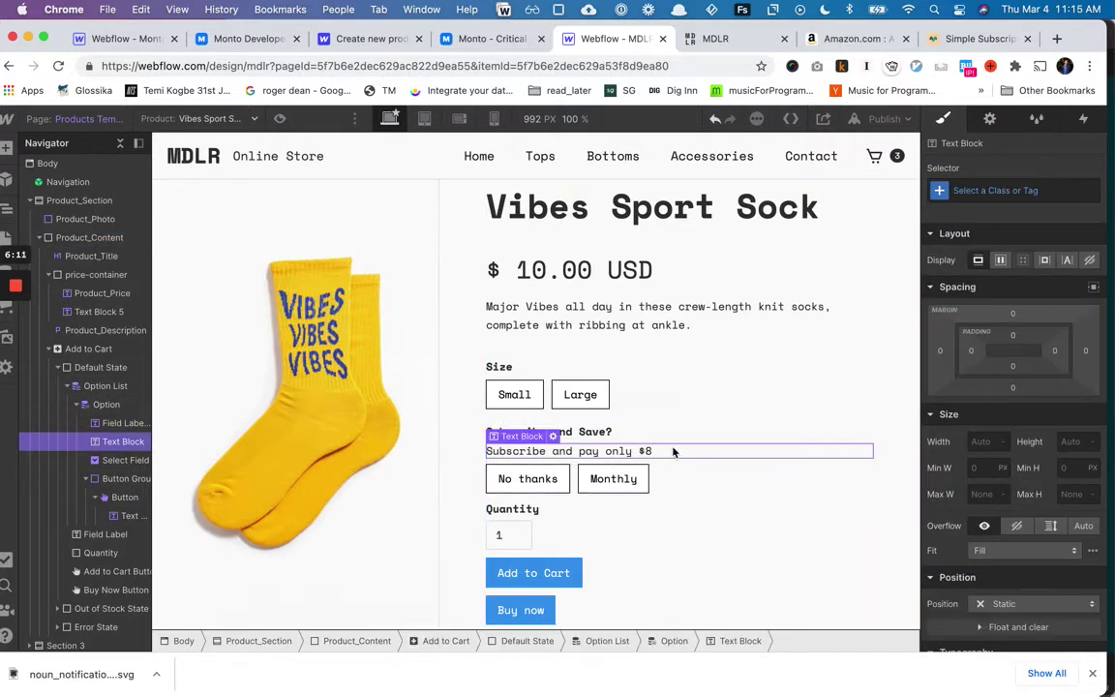
pyautogui.click(713, 325)
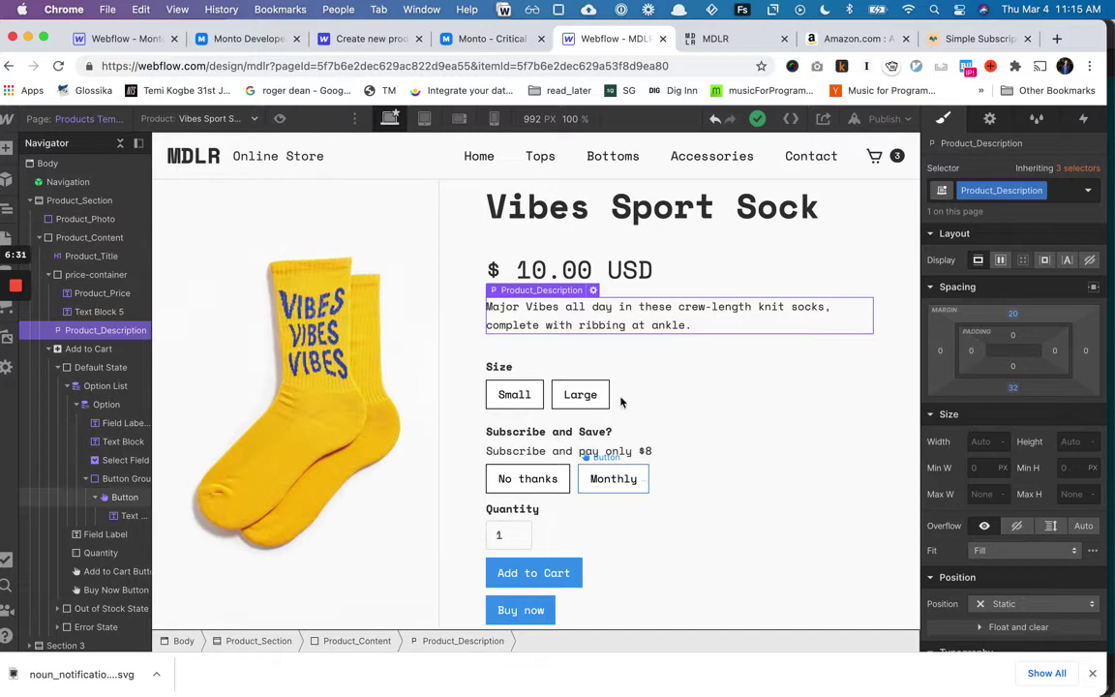
pyautogui.click(500, 43)
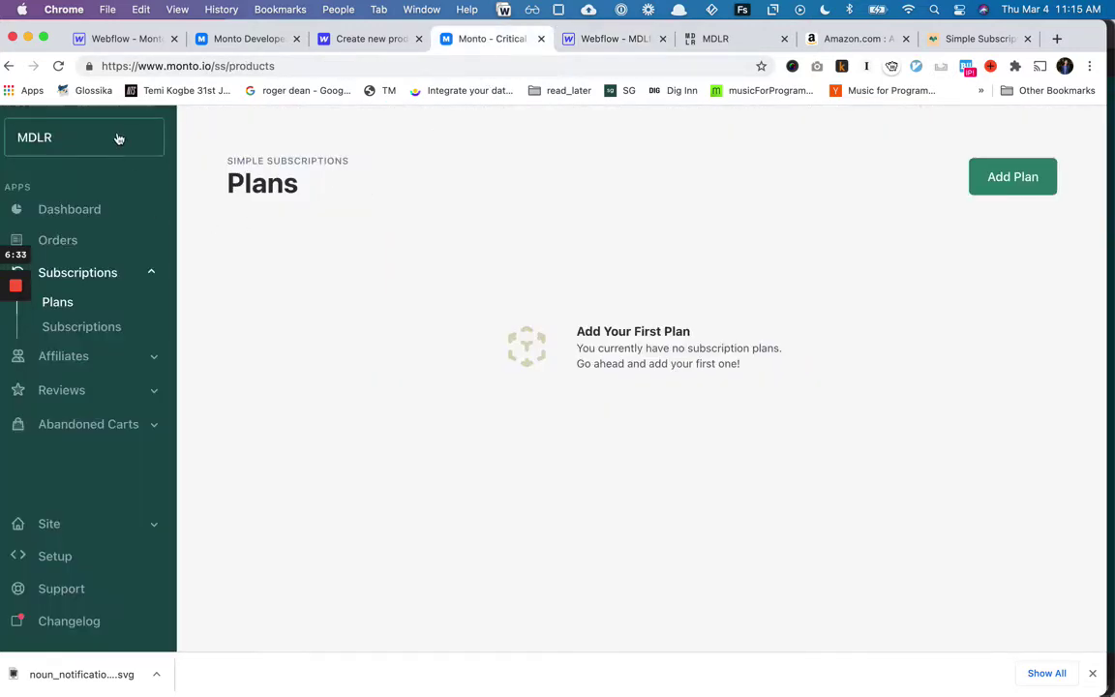
pyautogui.press('super+alt+i')
pyautogui.click(990, 182)
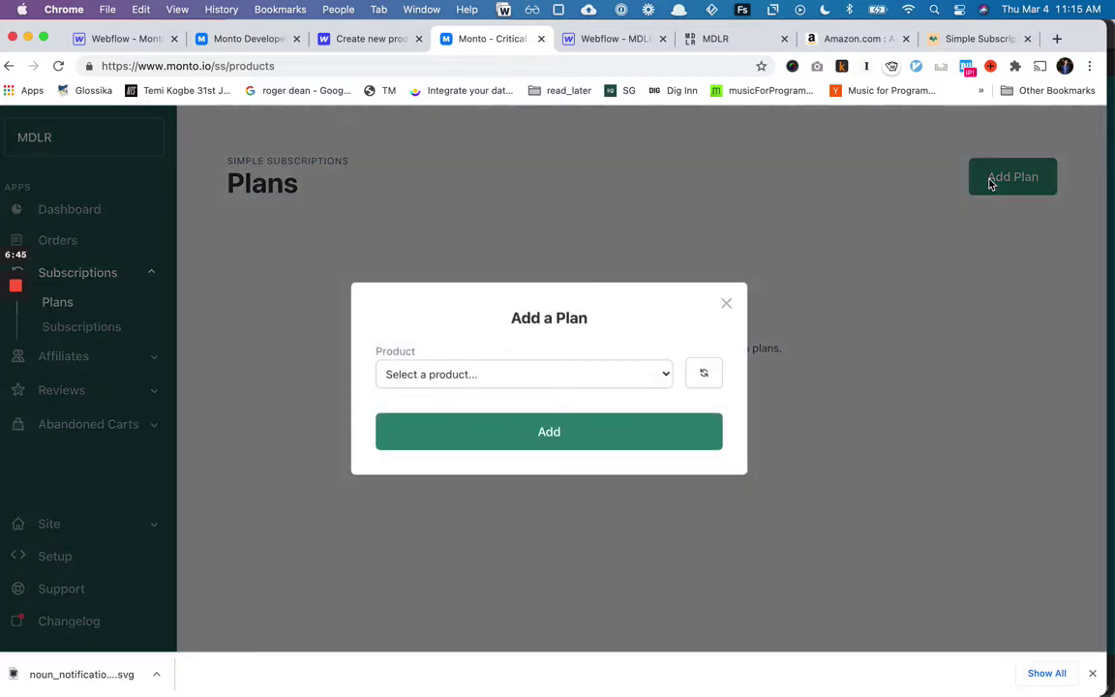
pyautogui.click(548, 373)
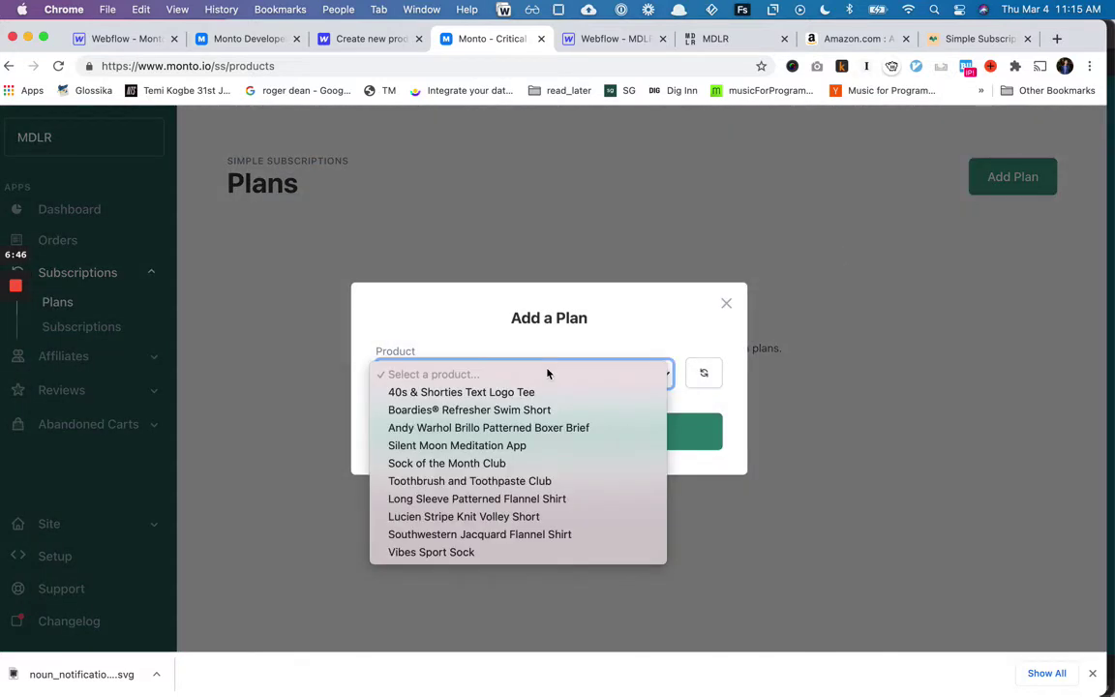
pyautogui.click(481, 557)
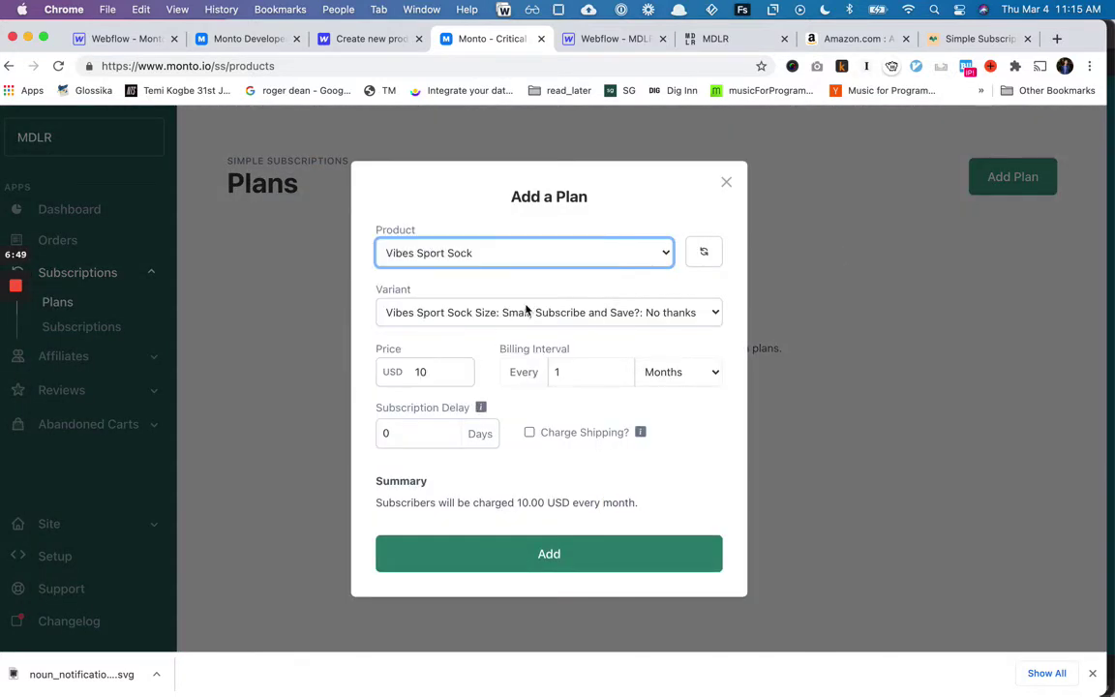
pyautogui.click(526, 311)
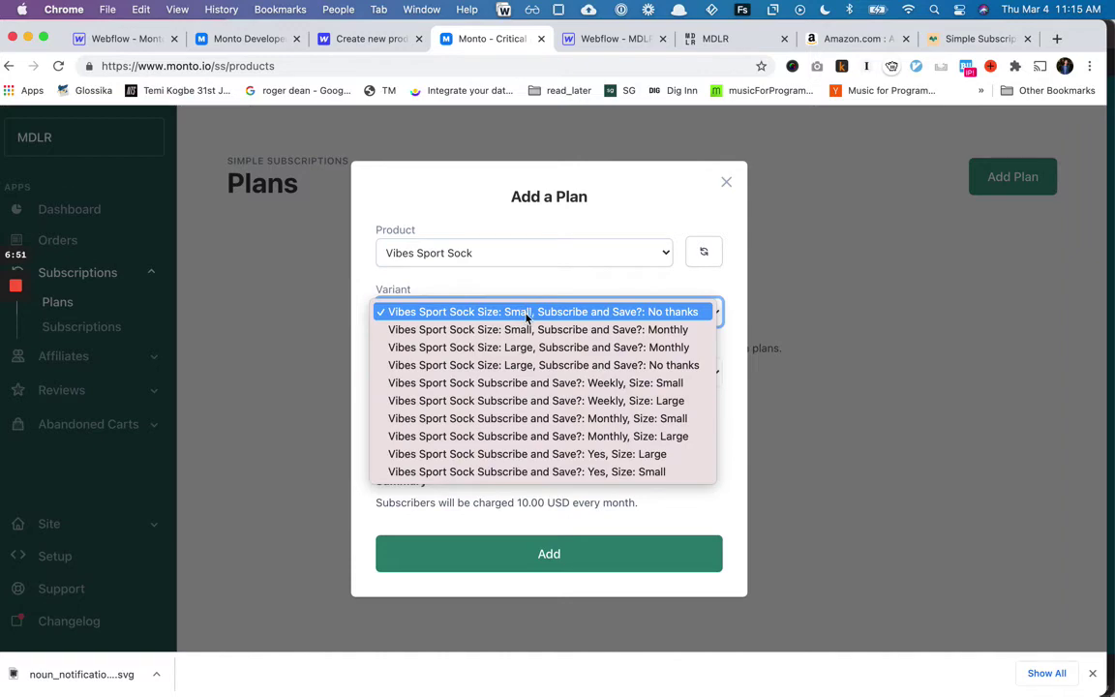
pyautogui.click(526, 311)
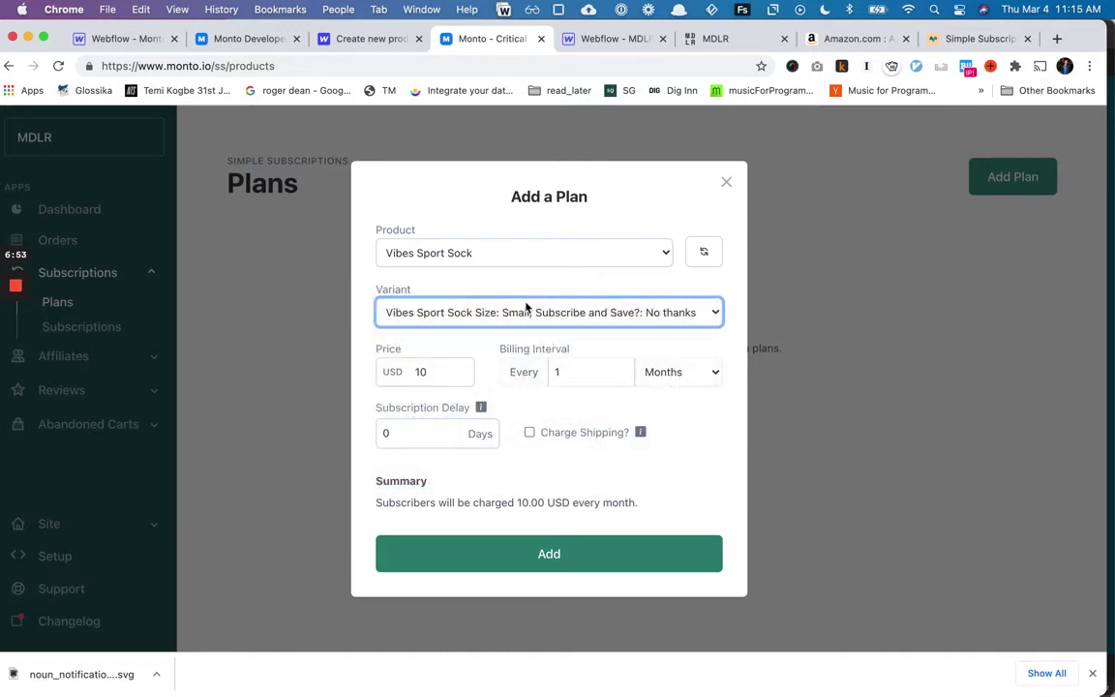
pyautogui.press('super+r')
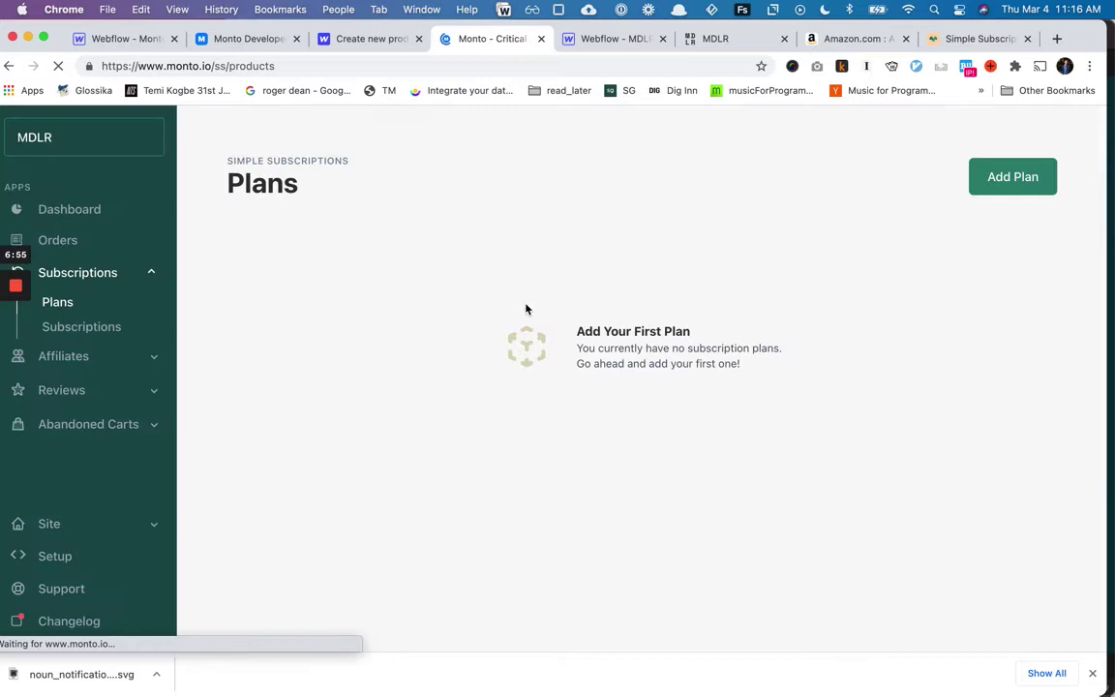
# Start a new plan with Vibes Sport Sock as the product and list its variants.
pyautogui.click(1008, 173)
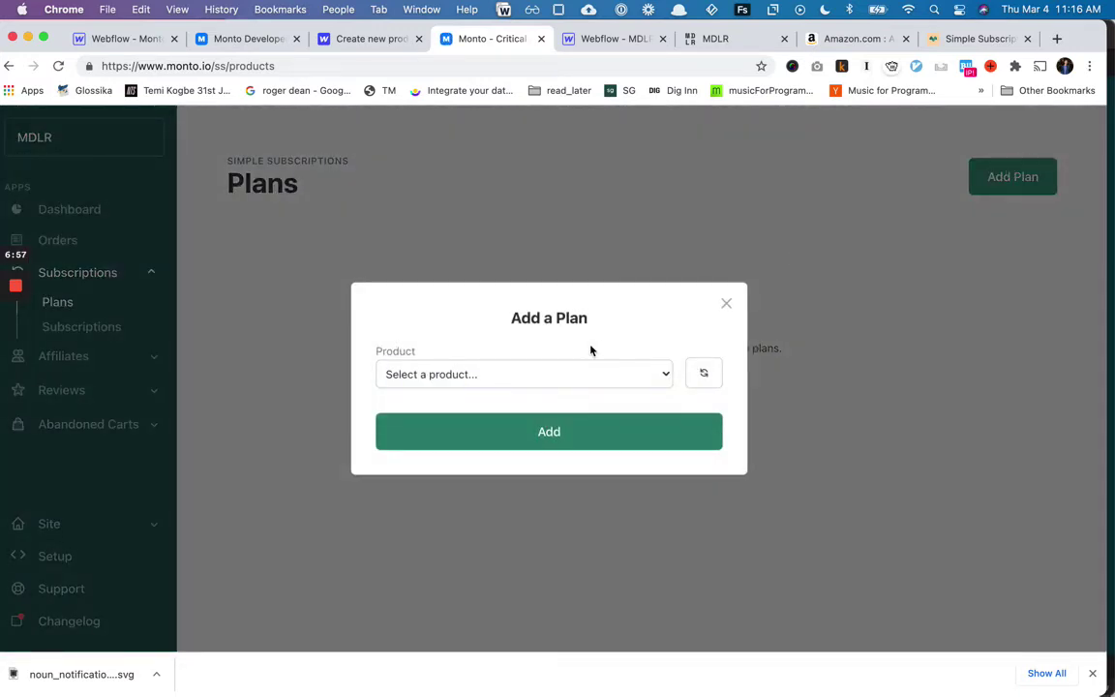
pyautogui.click(565, 372)
pyautogui.click(497, 553)
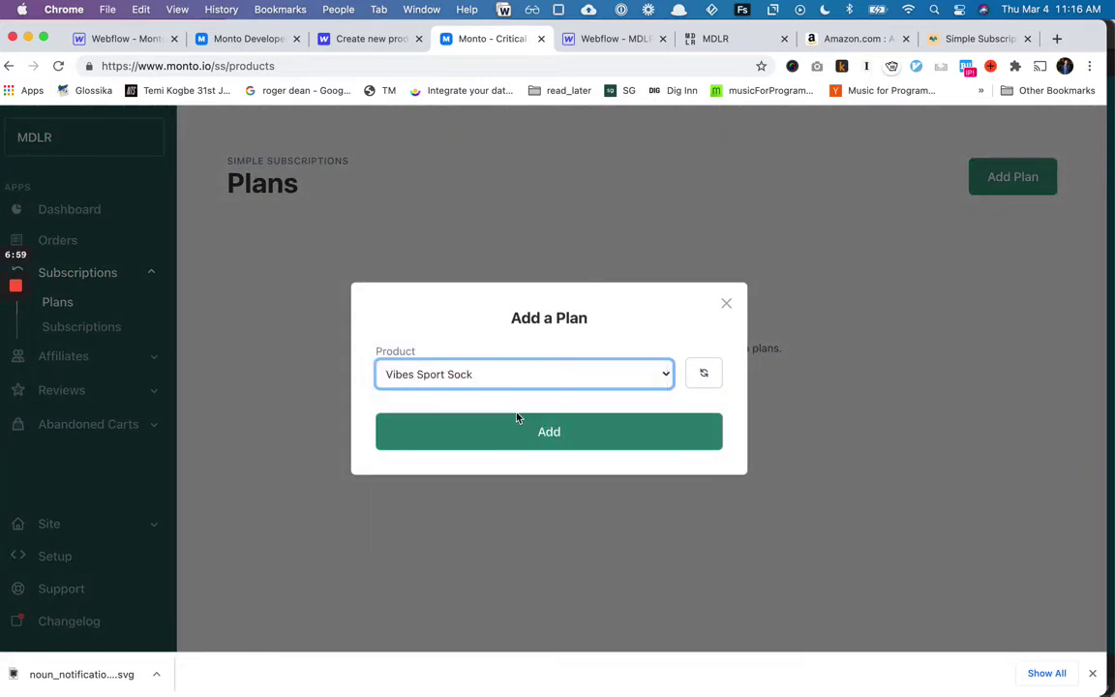
pyautogui.click(542, 319)
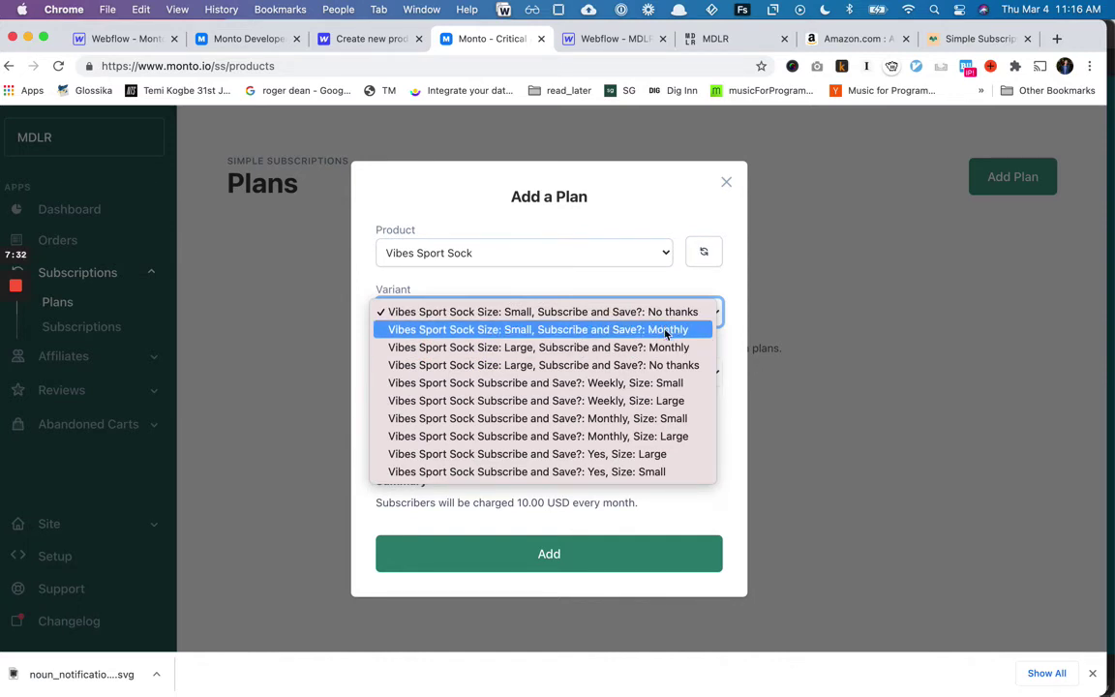
# Create the Small/Monthly plan at 8 every 1 month with Charge Shipping ticked.
pyautogui.click(664, 329)
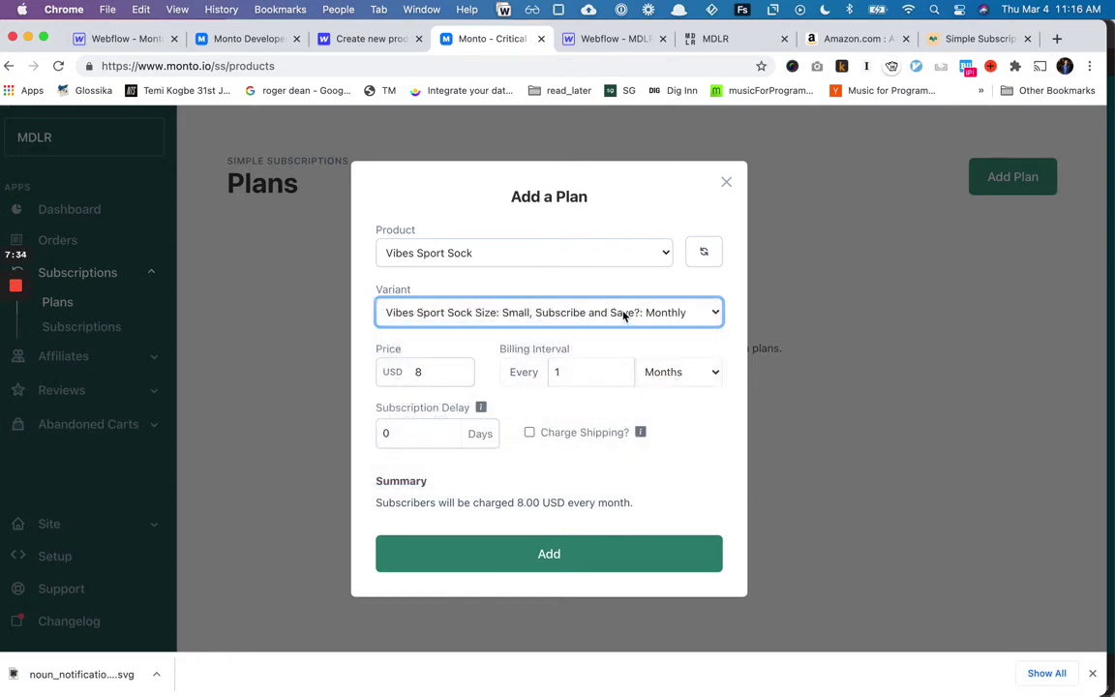
pyautogui.click(425, 370)
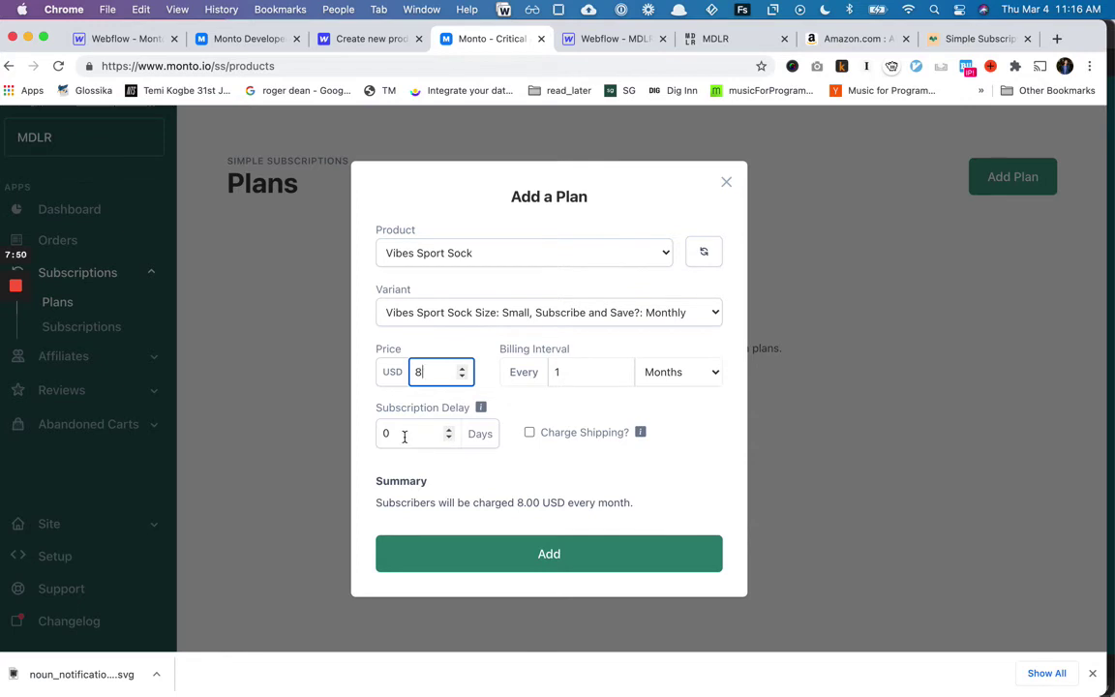
pyautogui.click(529, 432)
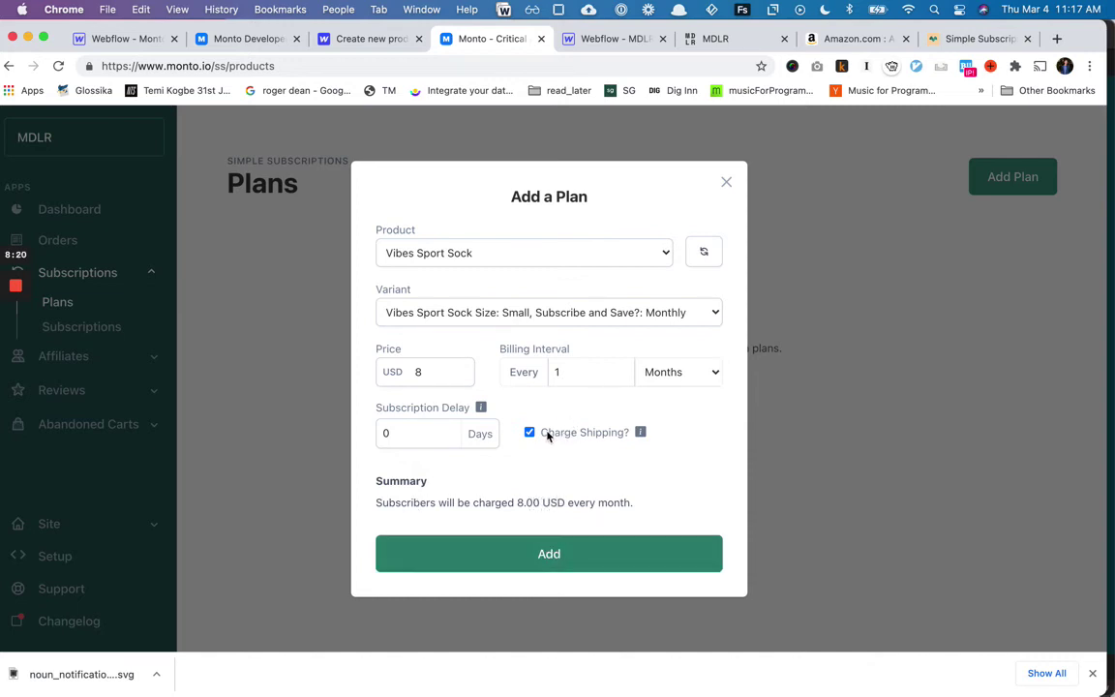
pyautogui.click(585, 553)
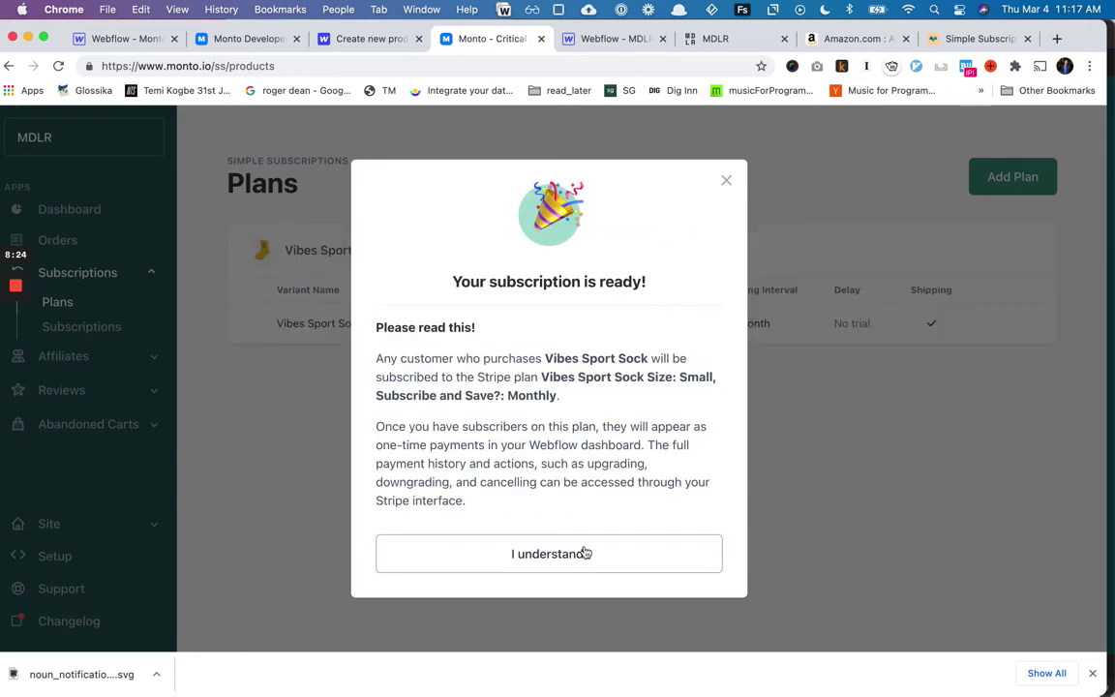
# Dismiss the subscription-ready notice and reopen a fresh Add a Plan form.
pyautogui.click(578, 555)
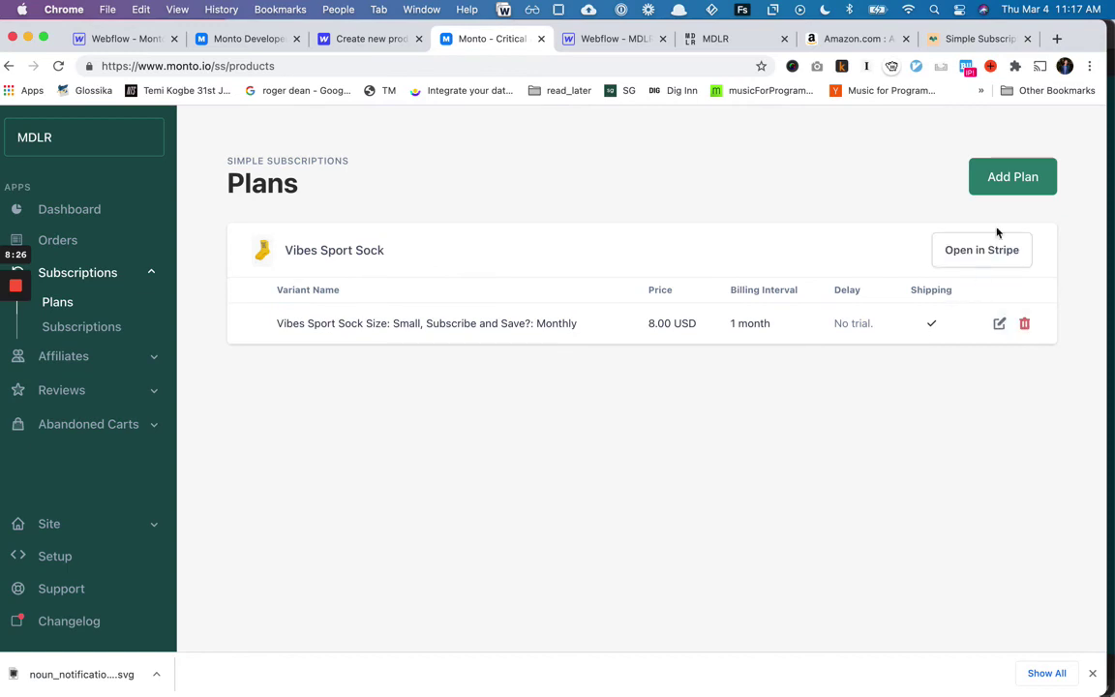
pyautogui.click(1010, 184)
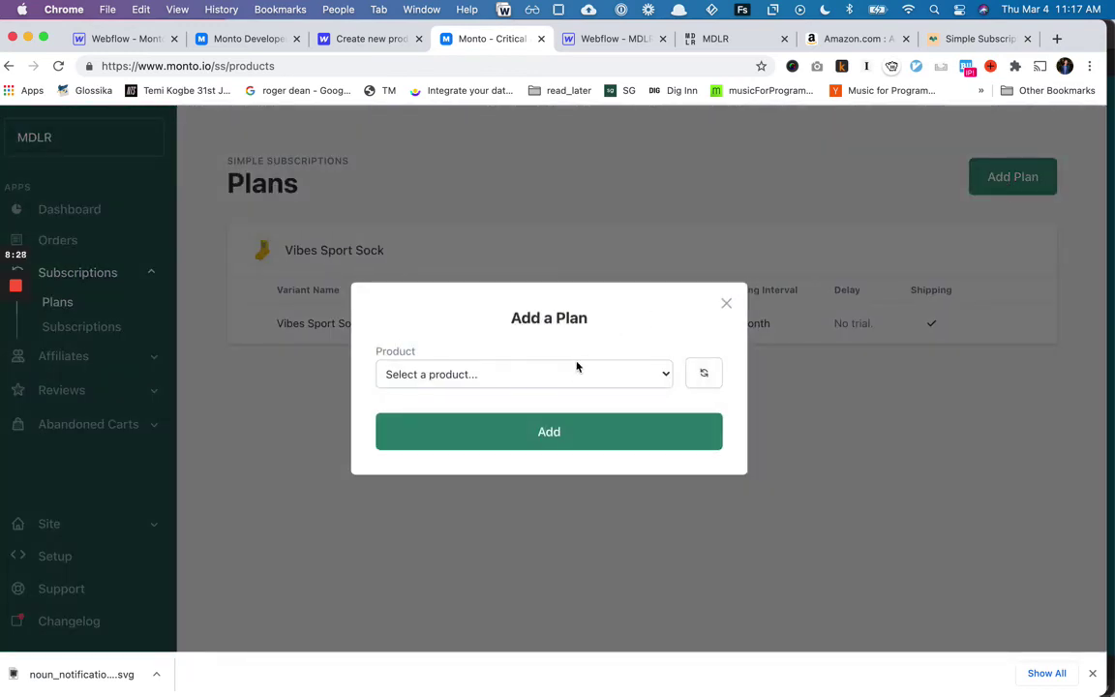
pyautogui.click(726, 303)
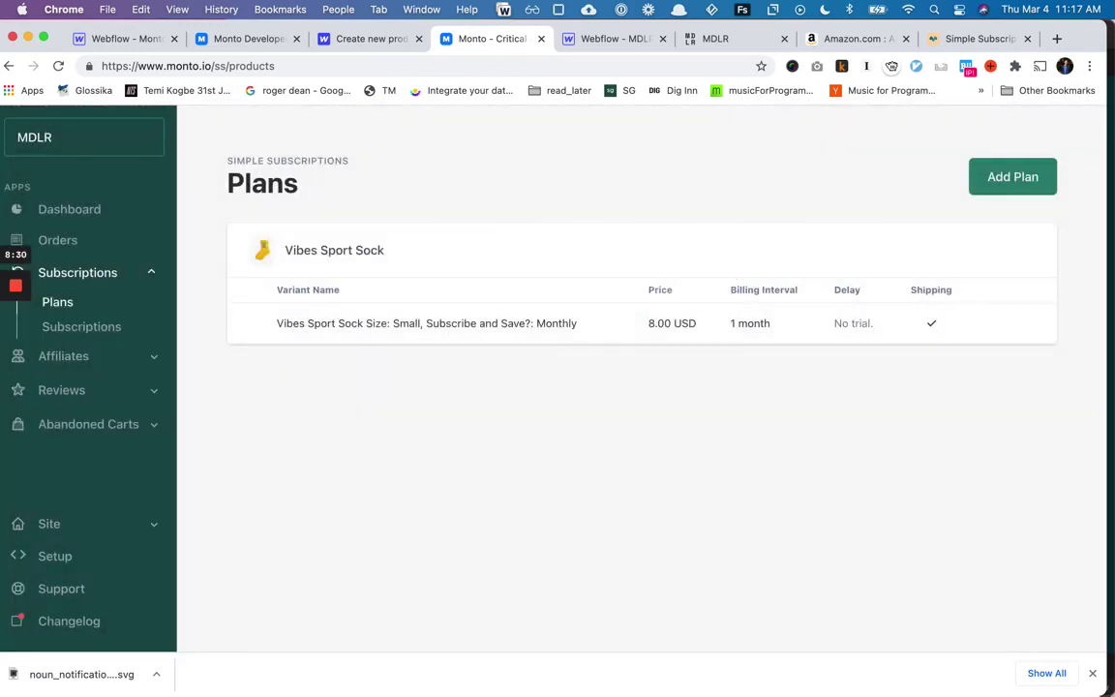
pyautogui.click(1013, 179)
# Create a Vibes Sport Sock Large/Monthly plan at 8 monthly and acknowledge the confirmation.
pyautogui.click(551, 373)
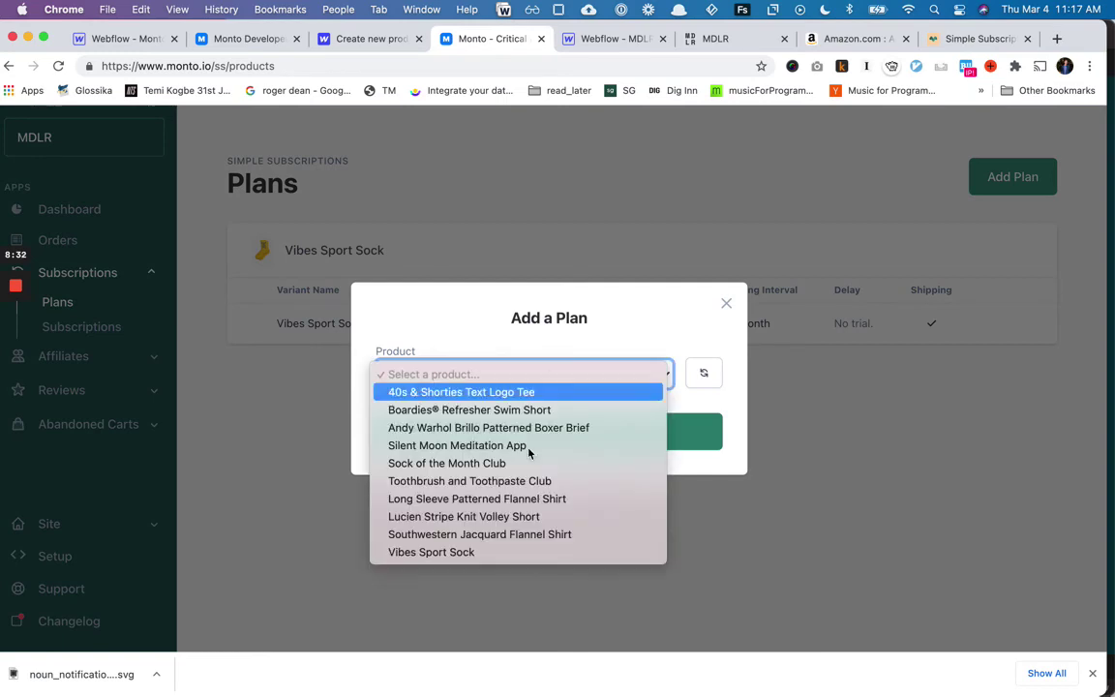
pyautogui.click(489, 553)
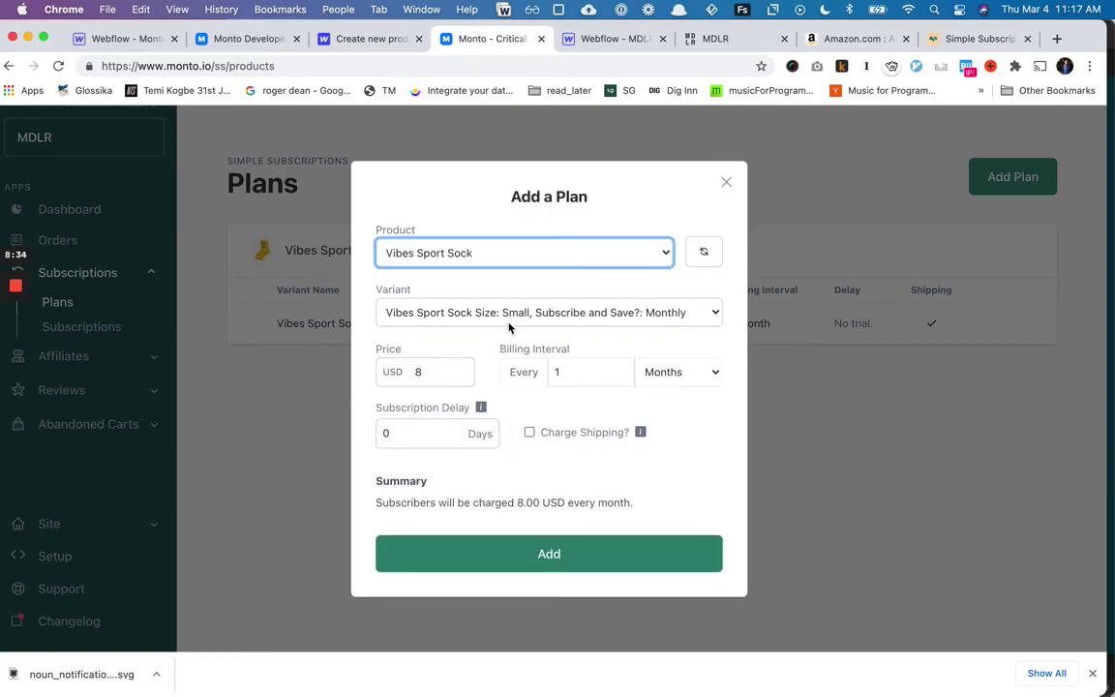
pyautogui.click(510, 322)
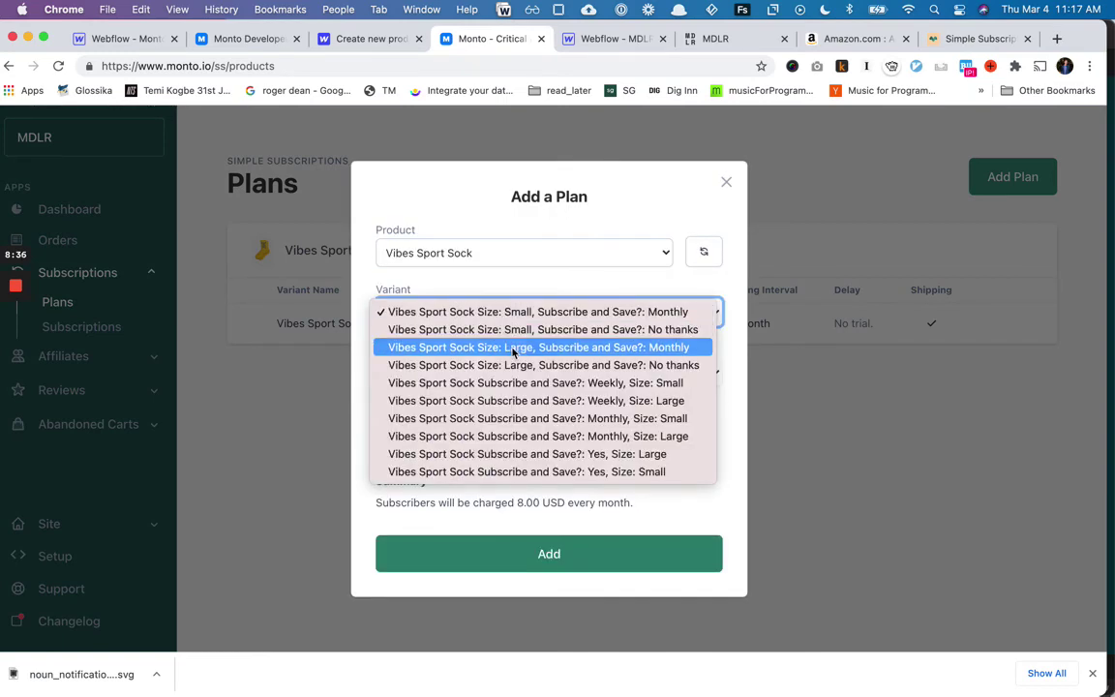
pyautogui.click(510, 348)
pyautogui.click(437, 372)
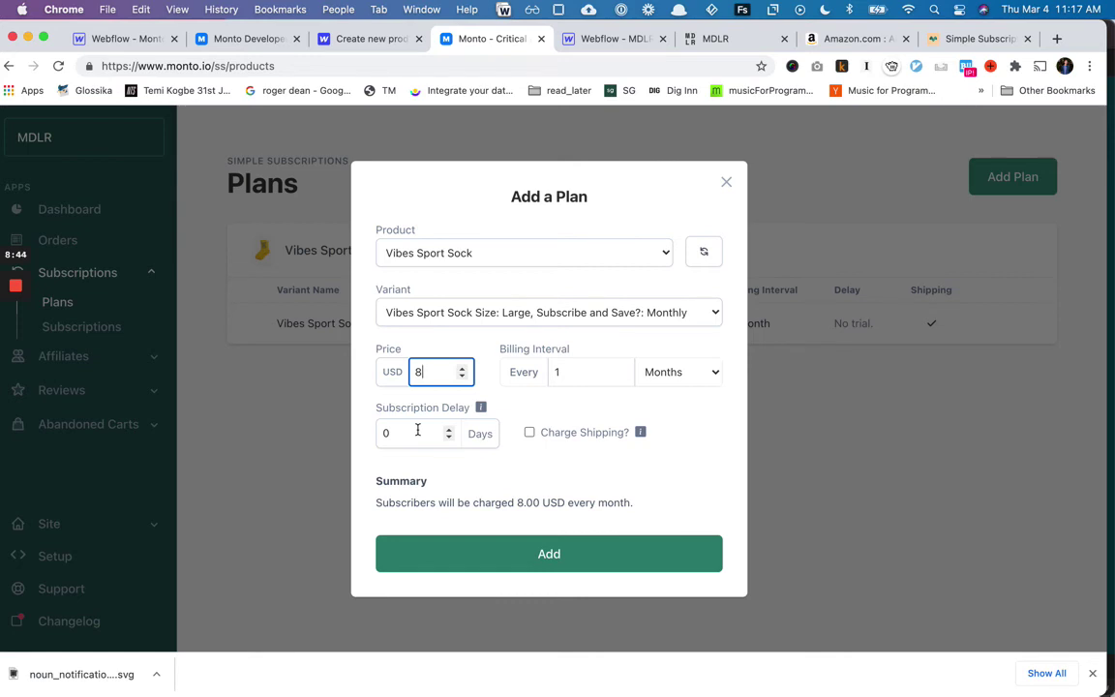
pyautogui.click(571, 553)
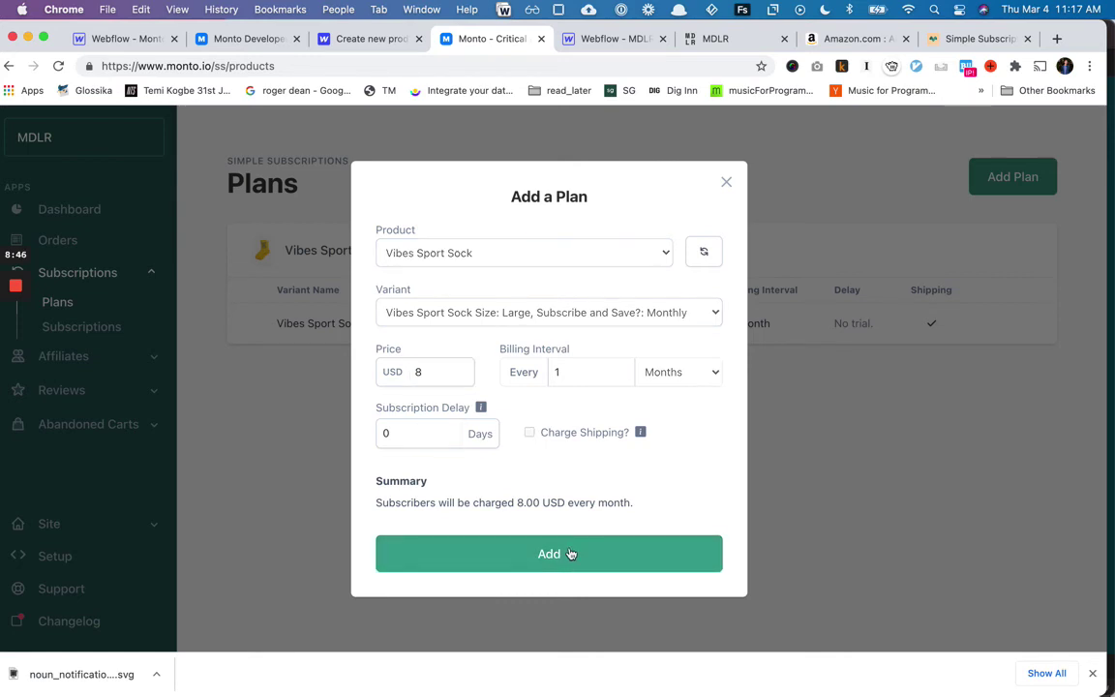
pyautogui.click(571, 554)
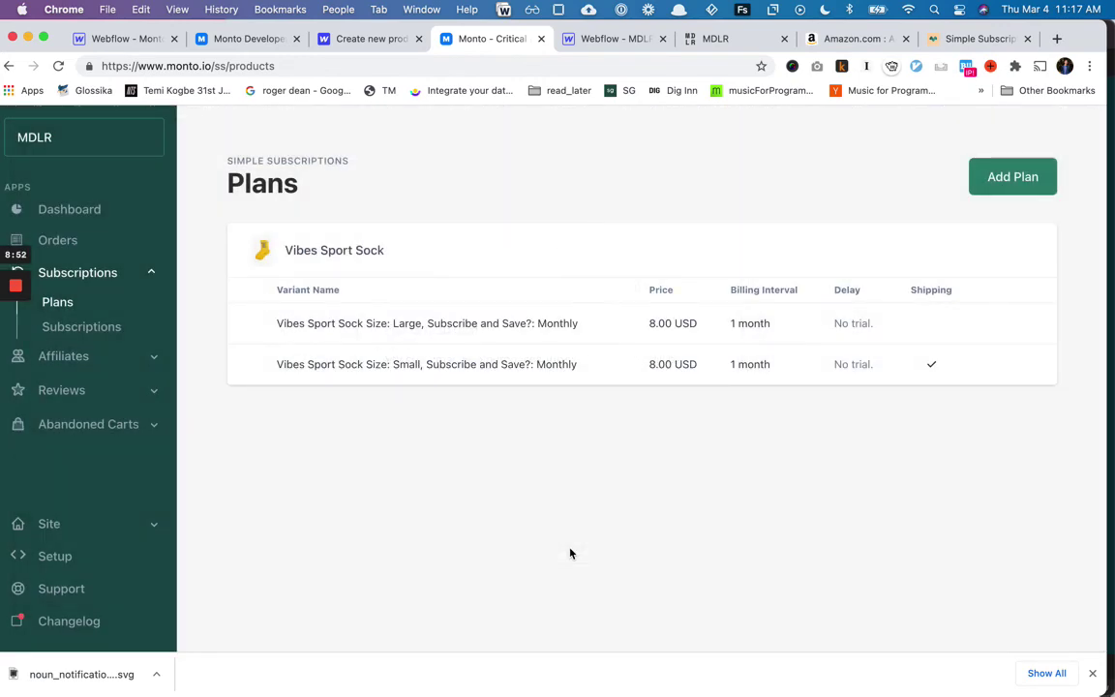
# Back in Webflow, put the cursor at the end of the 'Subscribe and pay only $8' note.
pyautogui.click(619, 40)
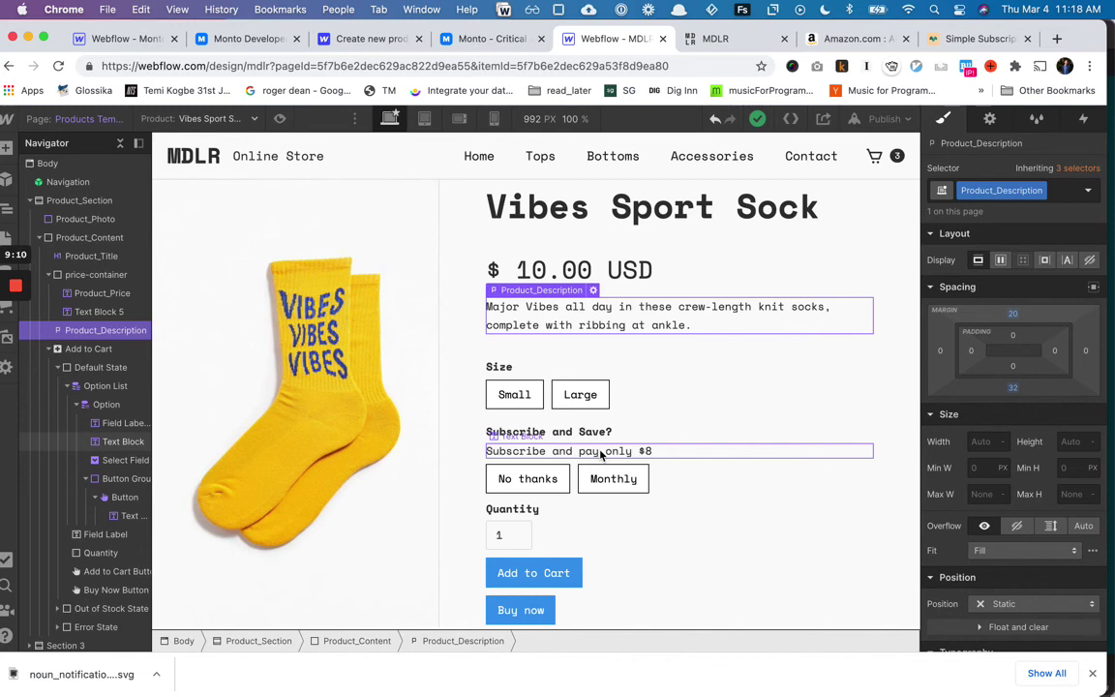
pyautogui.click(667, 453)
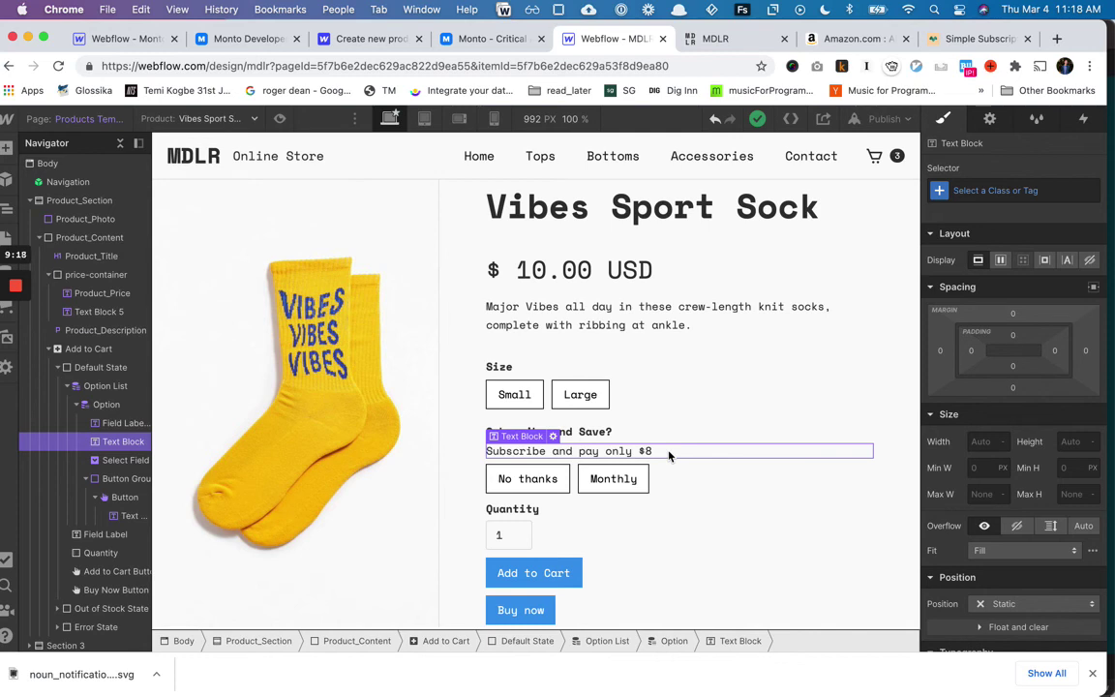
pyautogui.doubleClick(627, 452)
pyautogui.click(663, 452)
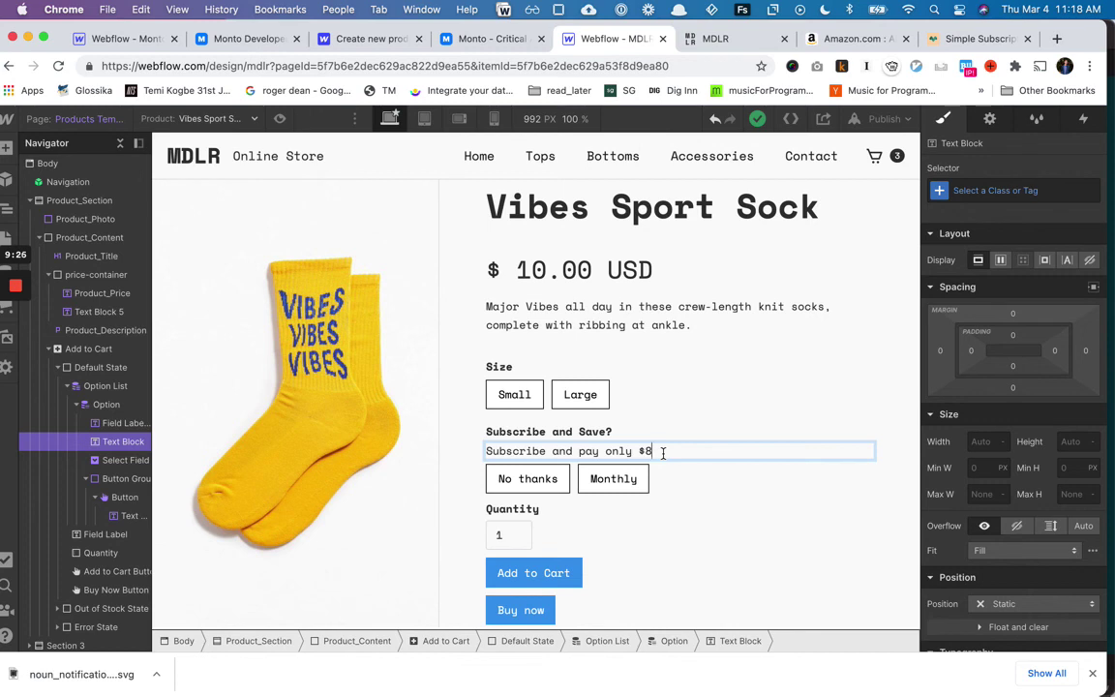
# Try appending ', and get a free sticker?' to the $8 note, then discard it.
pyautogui.write(', and get a free stic')
pyautogui.write('ker')
pyautogui.write('?')
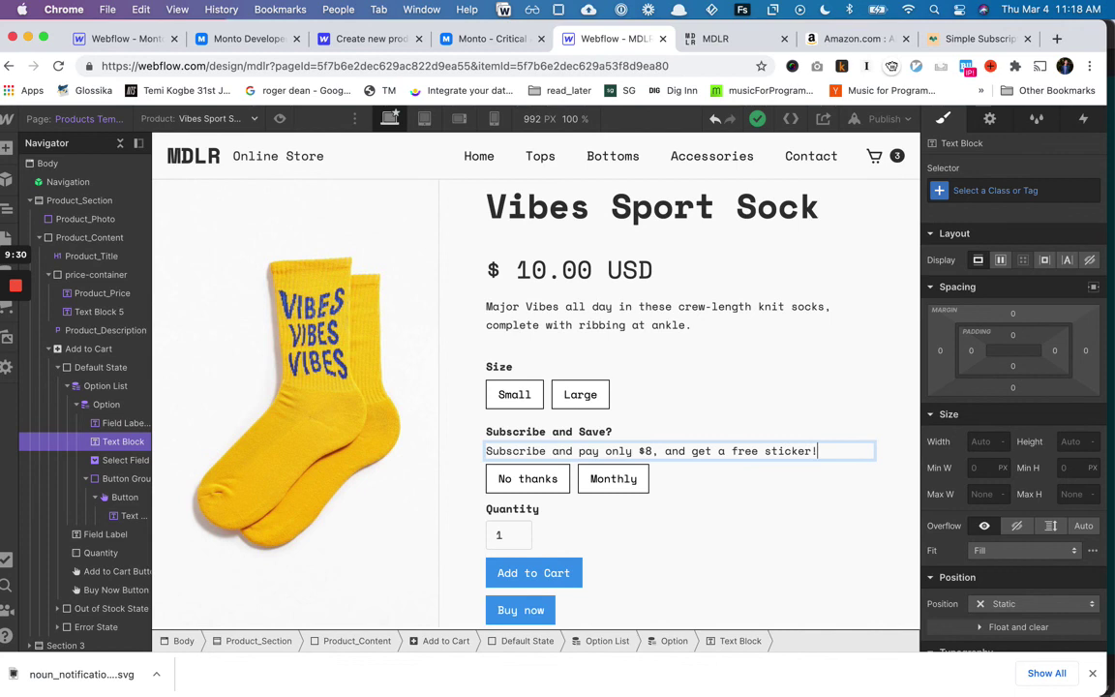
pyautogui.press('BackSpace')
pyautogui.press('BackSpace')
pyautogui.press('BackSpace')
pyautogui.press('BackSpace')
pyautogui.press('BackSpace')
pyautogui.press('BackSpace')
pyautogui.press('BackSpace')
pyautogui.press('BackSpace')
pyautogui.press('BackSpace')
pyautogui.press('BackSpace')
pyautogui.press('BackSpace')
pyautogui.press('BackSpace')
pyautogui.press('BackSpace')
pyautogui.press('BackSpace')
pyautogui.press('BackSpace')
pyautogui.press('BackSpace')
pyautogui.press('BackSpace')
pyautogui.press('BackSpace')
pyautogui.press('BackSpace')
pyautogui.press('BackSpace')
pyautogui.press('BackSpace')
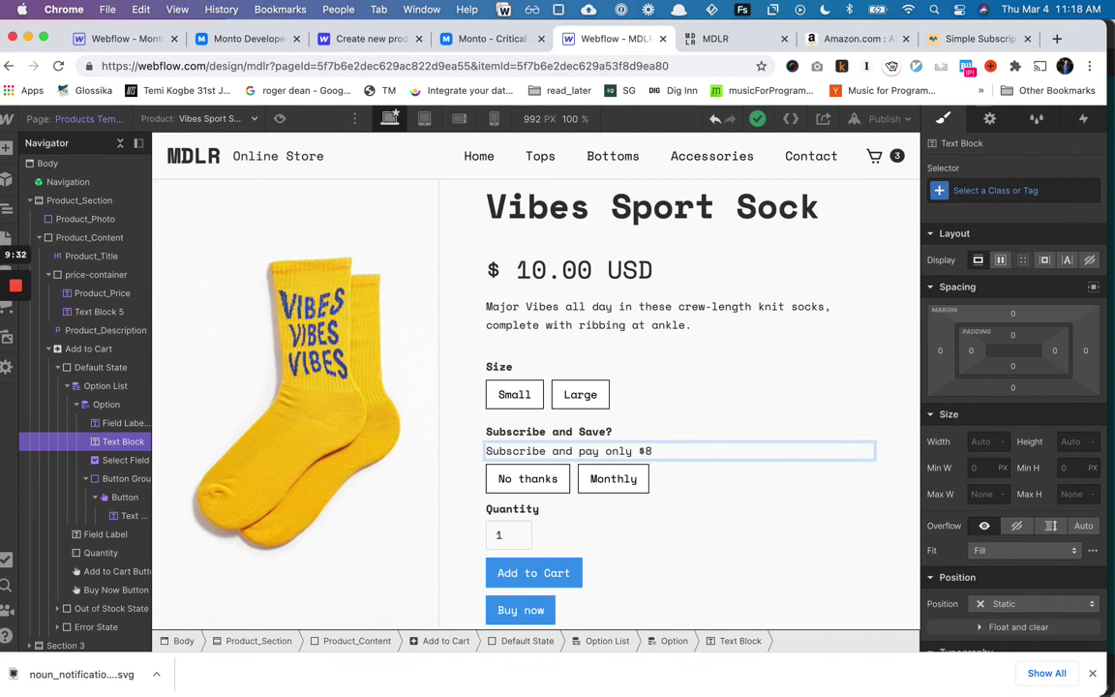
pyautogui.press('Escape')
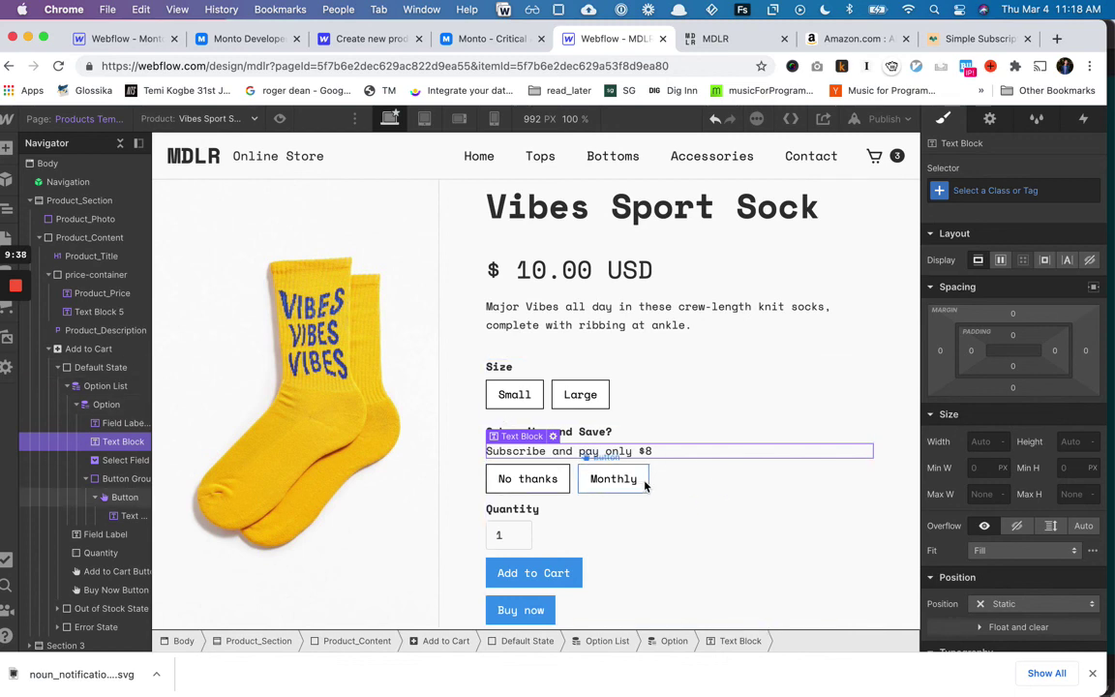
# Select the Small option and the subscribe button group, then view the Amazon toothpaste page.
pyautogui.click(542, 394)
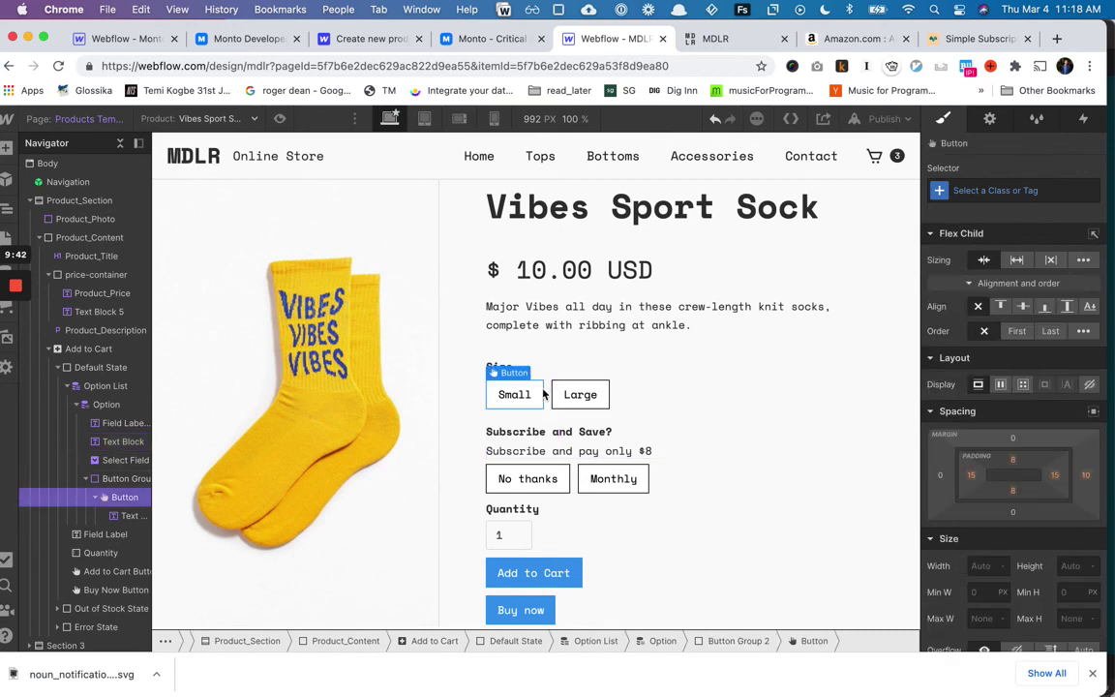
pyautogui.scroll(-3, 960, 463)
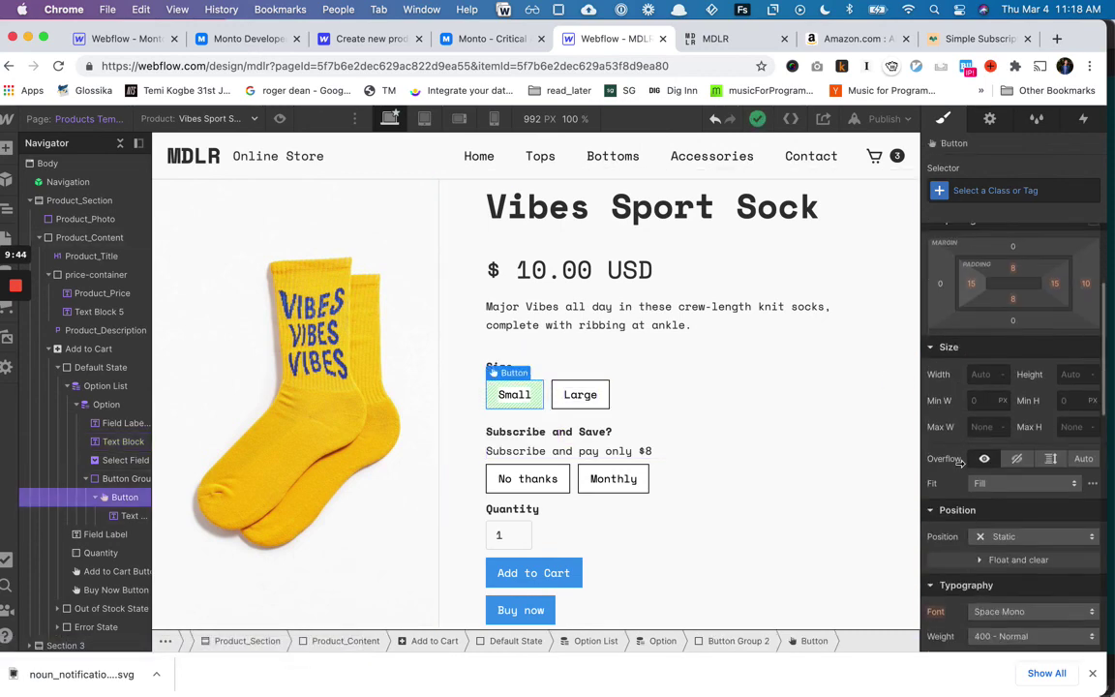
pyautogui.scroll(3, 960, 464)
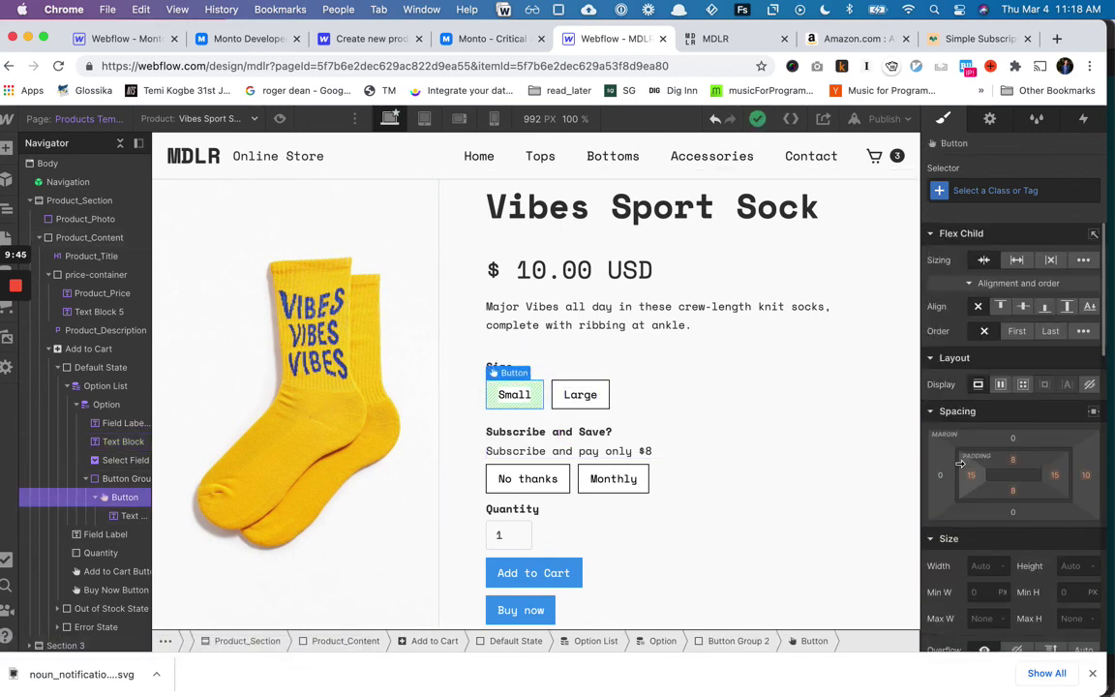
pyautogui.click(708, 486)
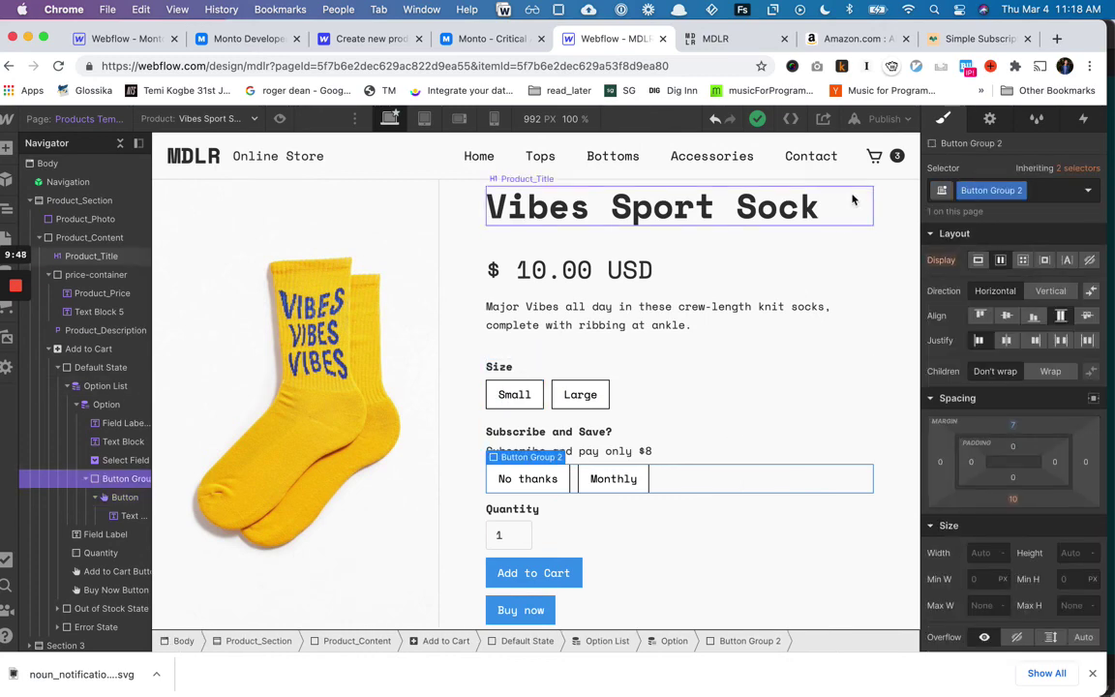
pyautogui.click(849, 40)
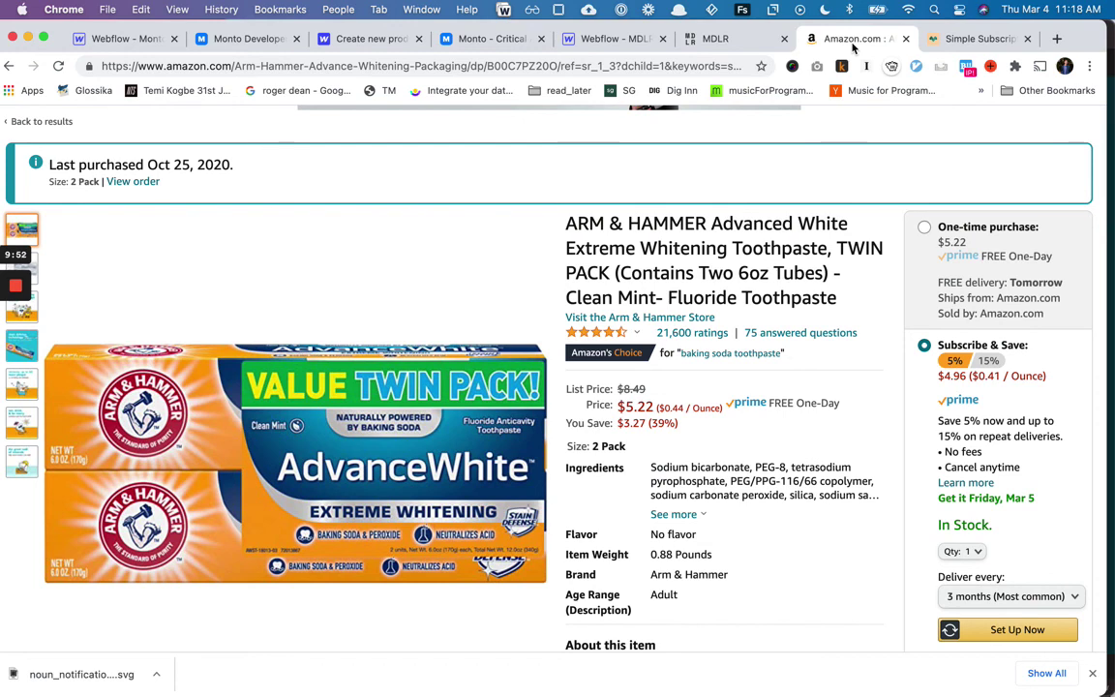
# Switch back to the Webflow - MDLR tab with the Vibes Sport Sock template.
pyautogui.click(629, 39)
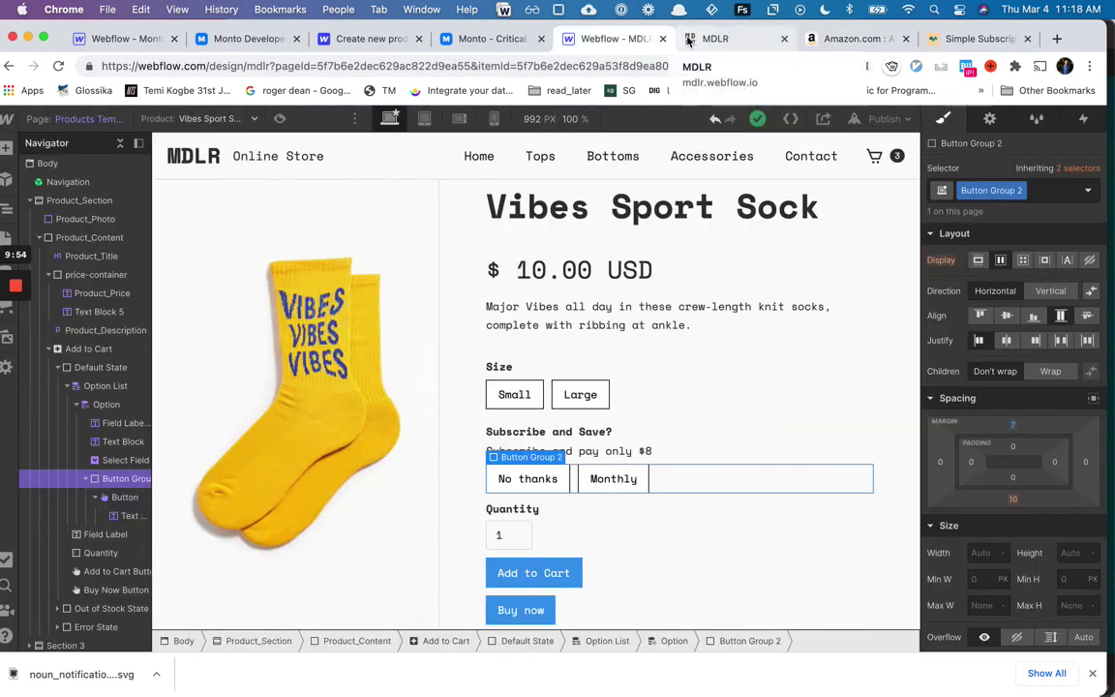